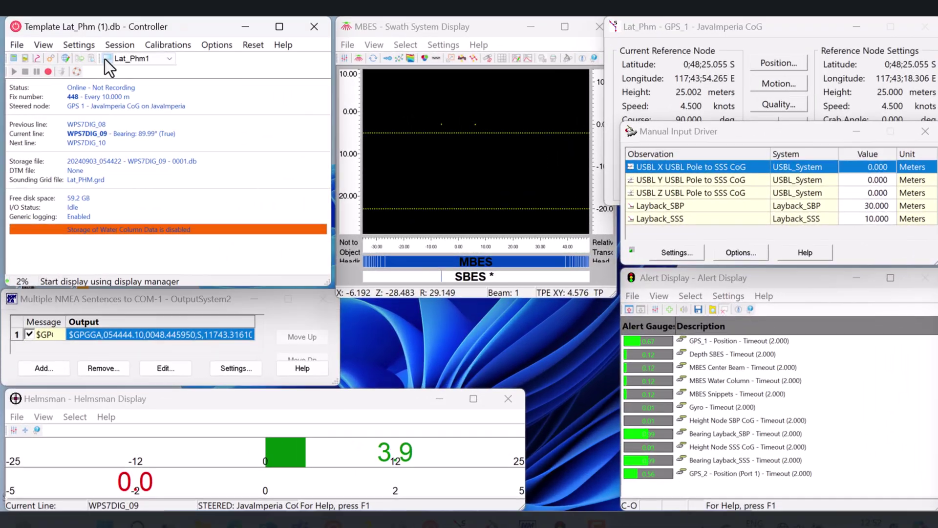
- Add a new Alpha Numerical Display titled Display4 in the Display Manager
left_click(106, 59)
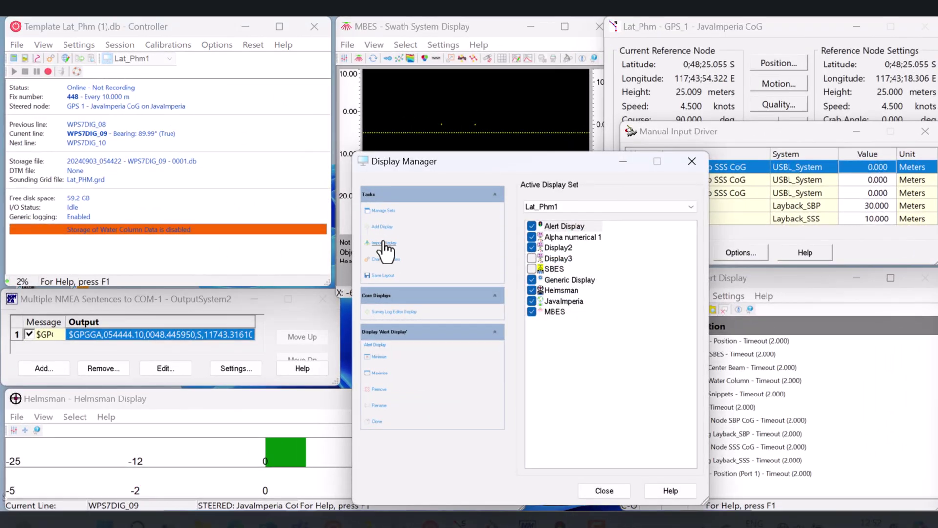
left_click(383, 226)
left_click(579, 334)
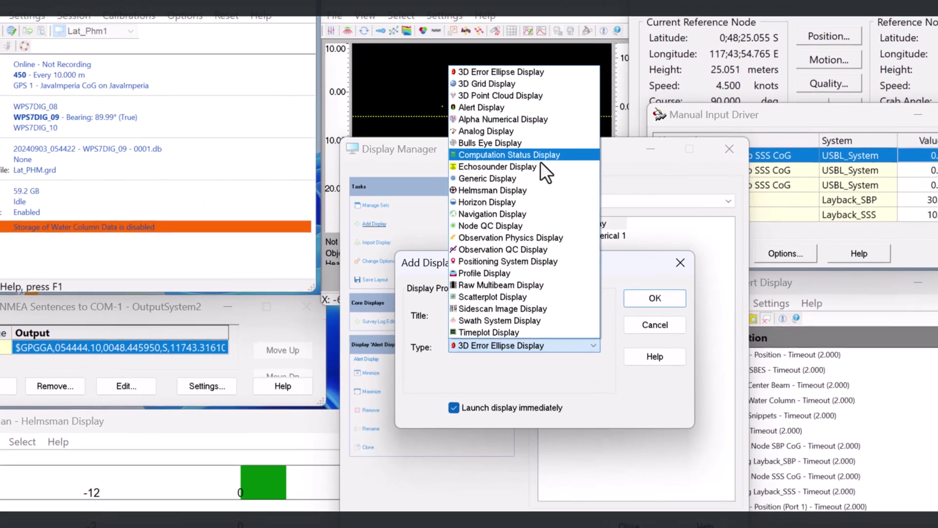
left_click(531, 118)
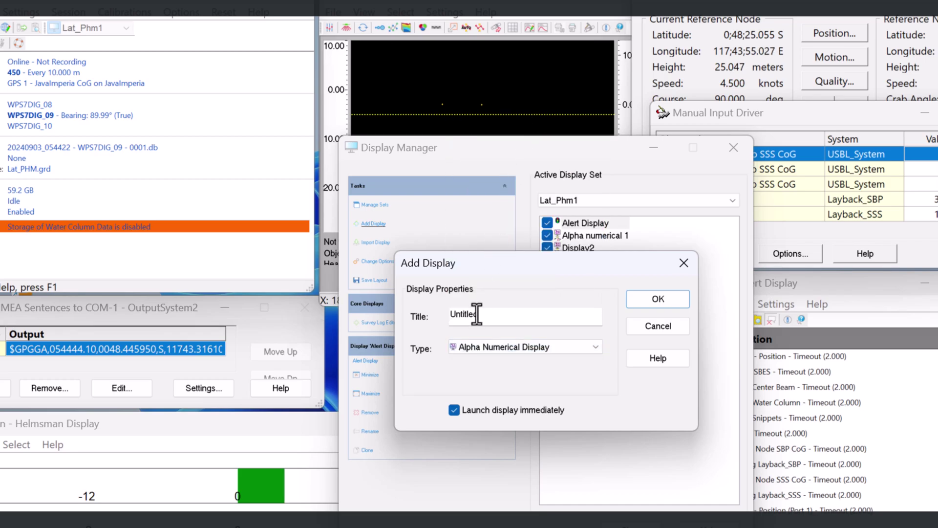
double_click(477, 314)
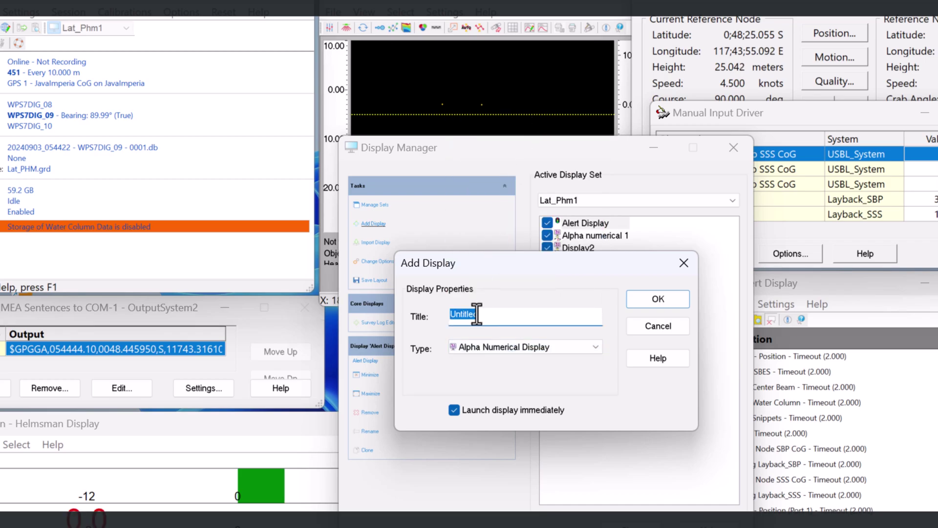
type("Display")
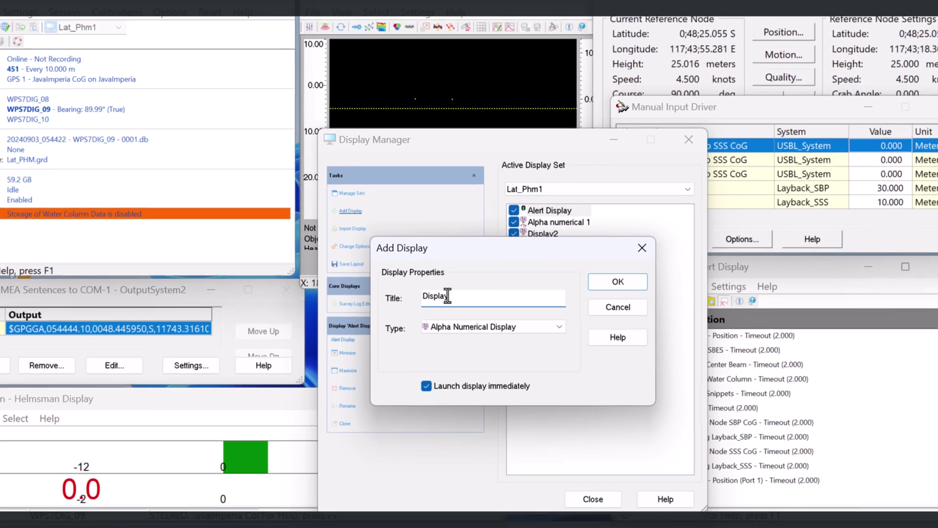
type("4")
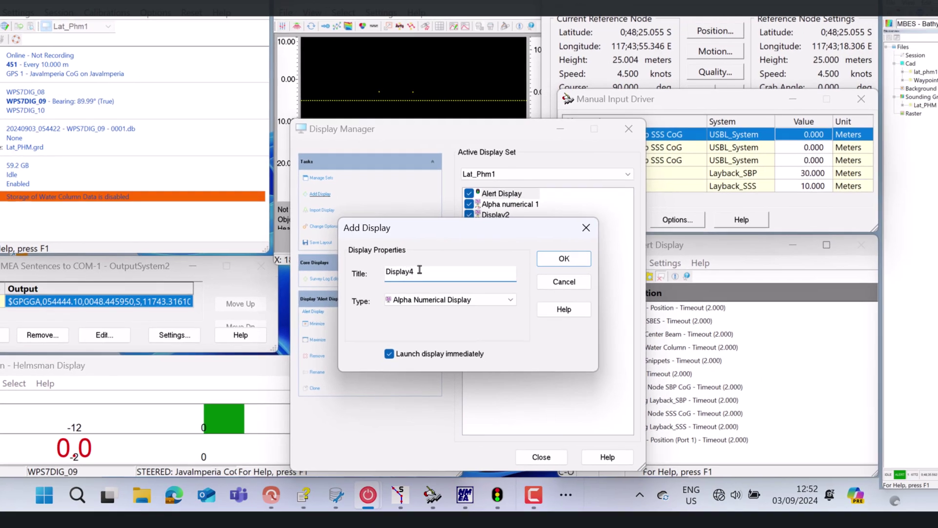
left_click(618, 282)
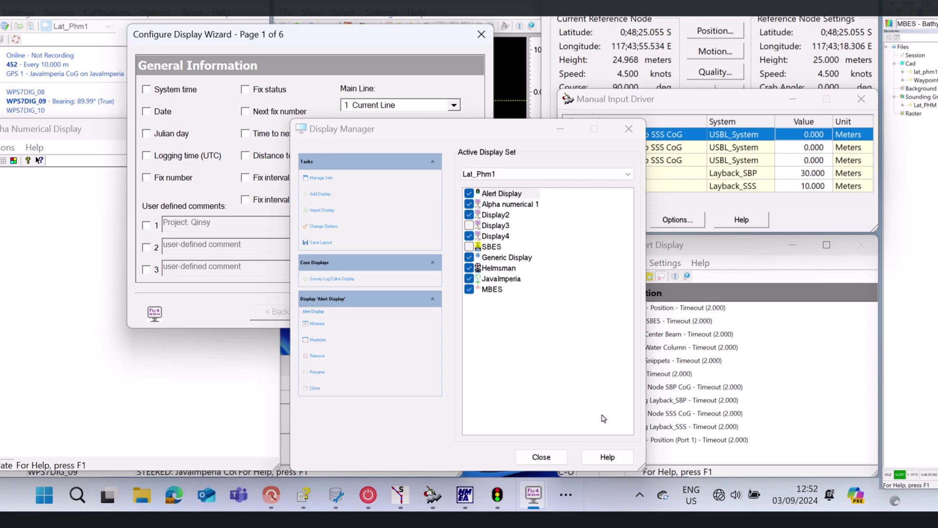
left_click(542, 457)
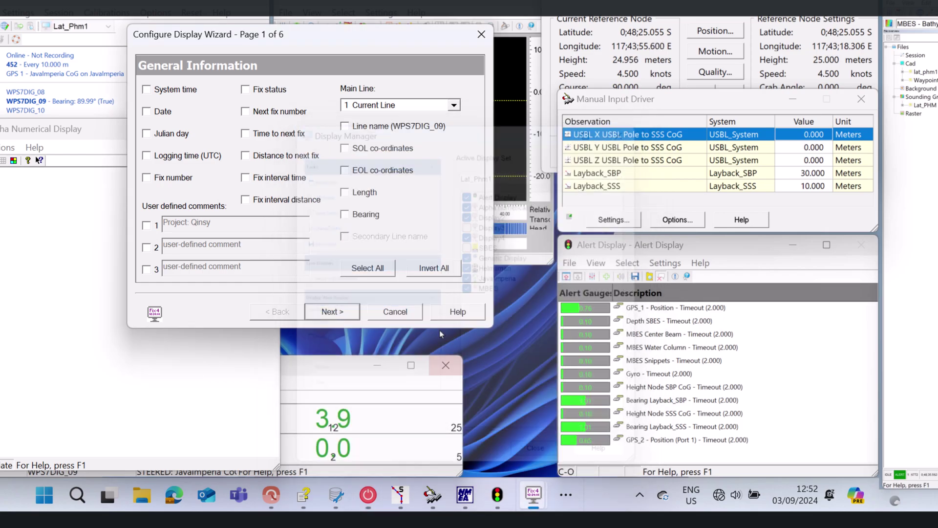
- Include time, date, fix status, line name and fix number in the display wizard
left_click_drag(293, 34, 578, 49)
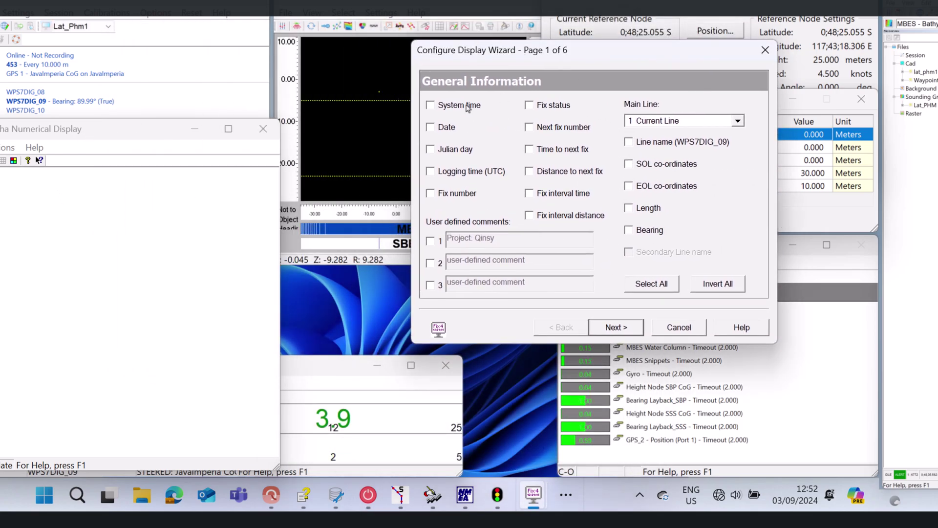
left_click(445, 107)
left_click(437, 131)
left_click(536, 108)
left_click(629, 141)
left_click(431, 194)
key("Return")
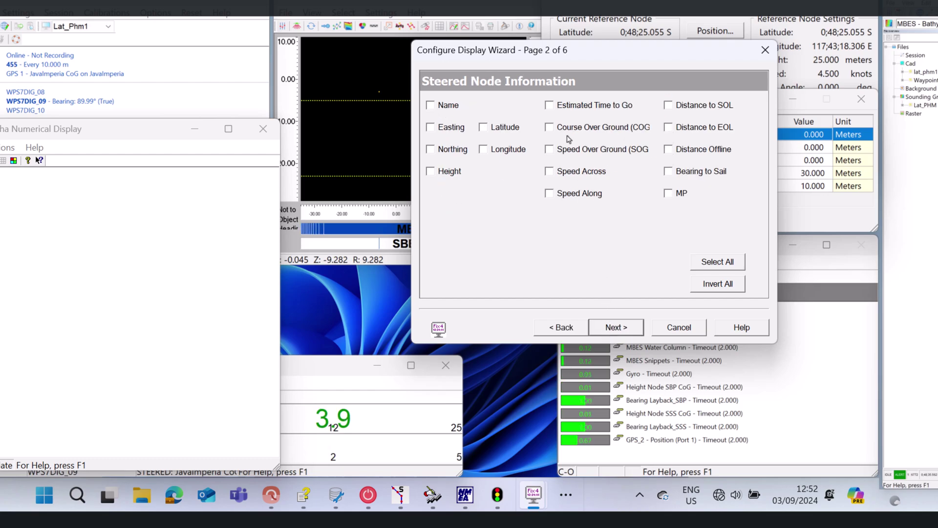
- Add CMG, SOG and DSOL steered-node fields, then finish the wizard to launch Display4
left_click(549, 127)
left_click(549, 149)
left_click(668, 106)
left_click(670, 129)
left_click(621, 334)
left_click(621, 334)
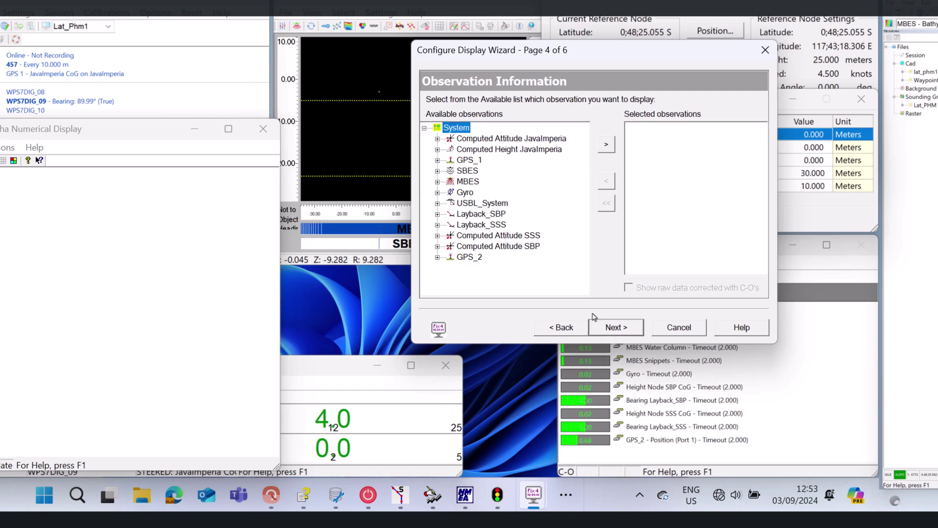
left_click(617, 328)
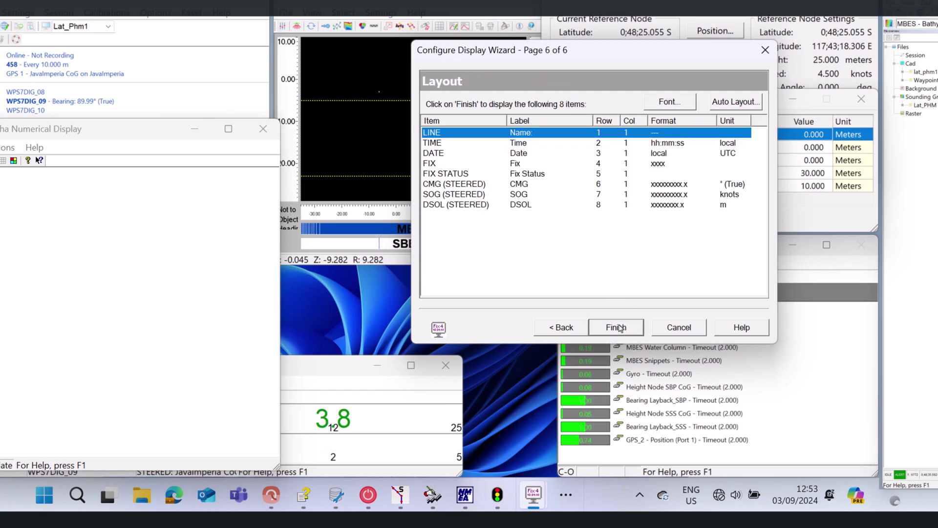
left_click(617, 328)
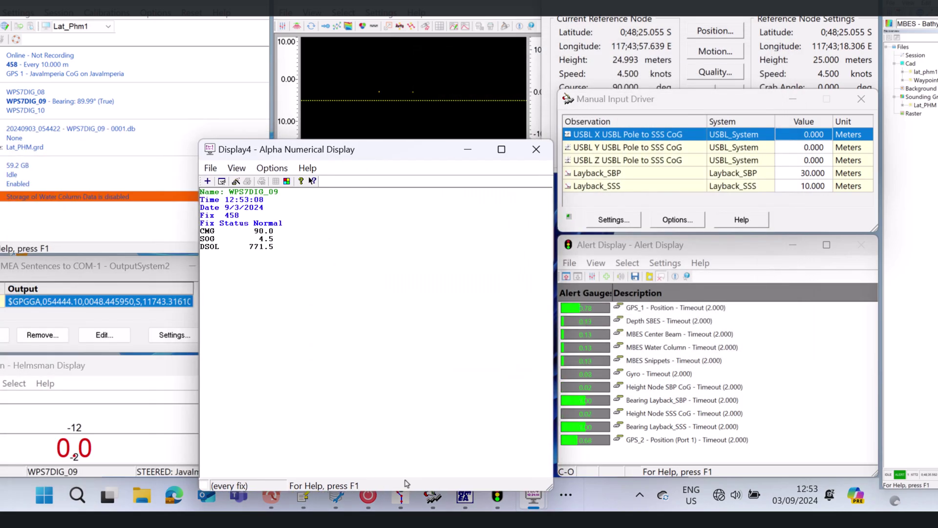
- Make Display4 shorter and narrower and move it beside the generic and other displays
left_click_drag(549, 487, 549, 267)
left_click_drag(542, 221, 357, 221)
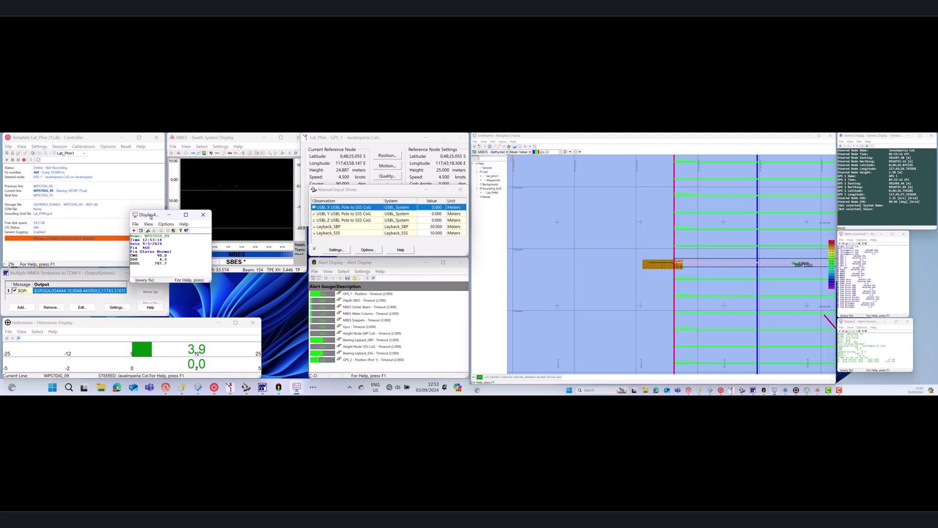
left_click_drag(151, 217, 833, 327)
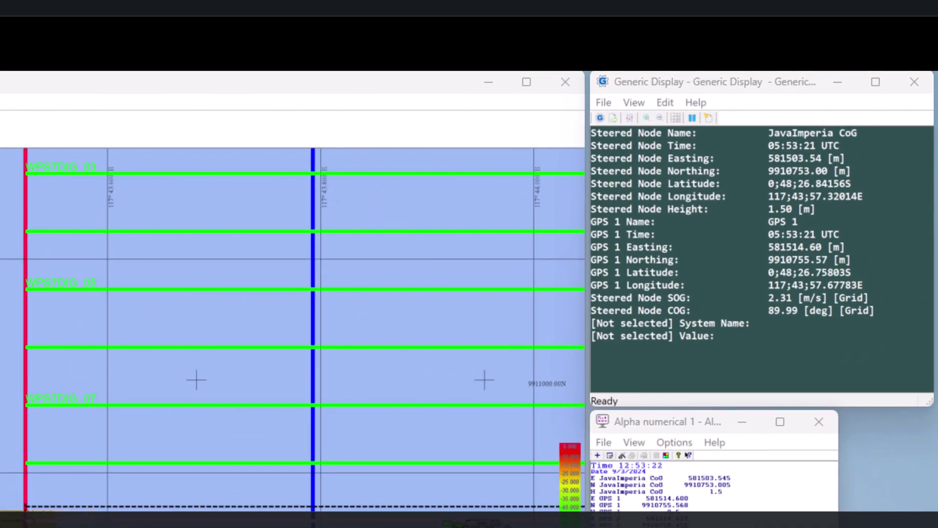
left_click(638, 87)
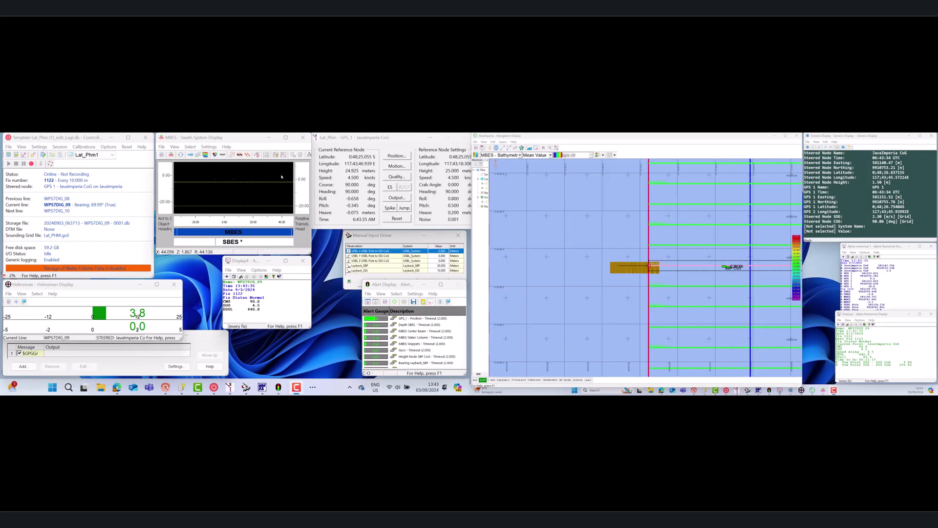
- Exit and confirm closing the online session from the Controller, then open the Qinsy Console
left_click(8, 147)
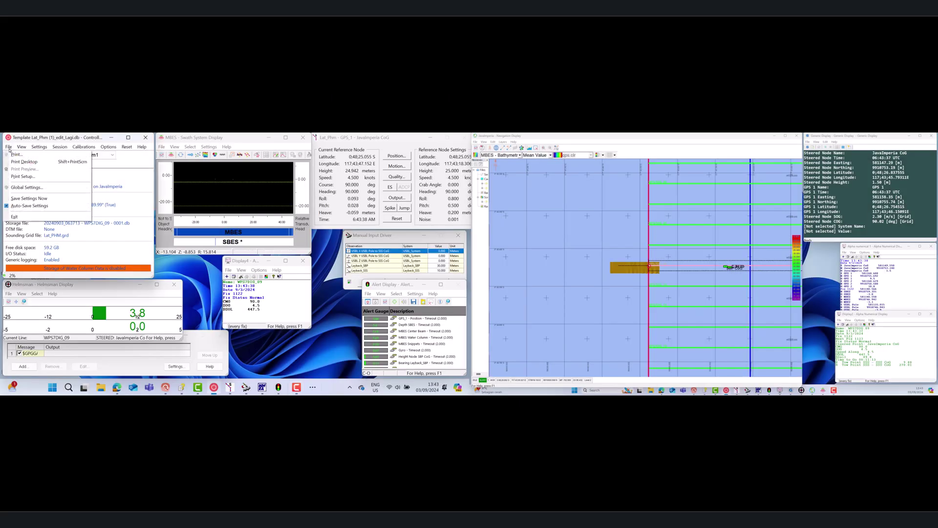
left_click(24, 218)
left_click(73, 227)
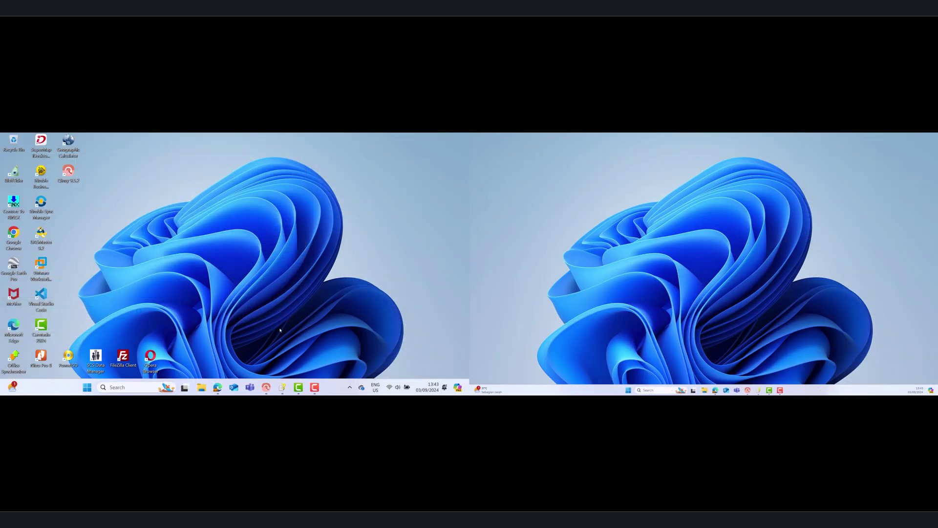
left_click(266, 387)
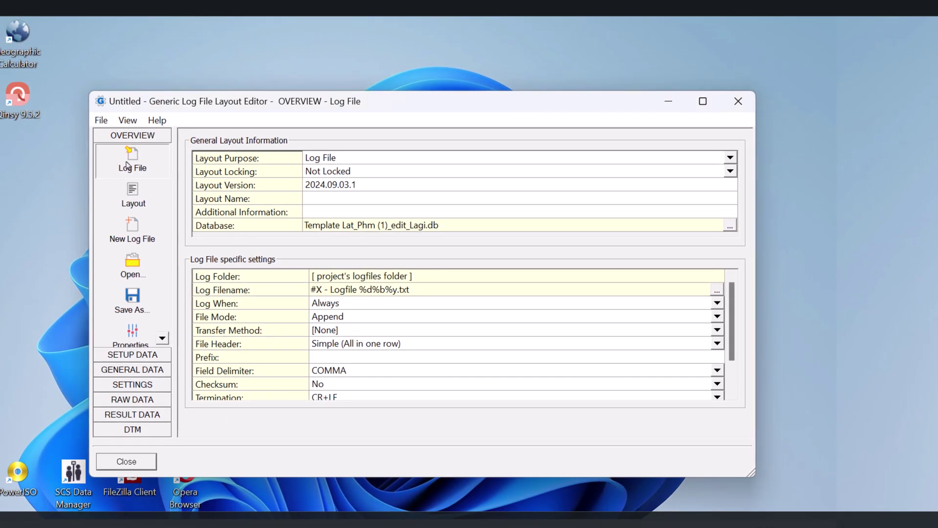
- Set the layout purpose to Driver Output with layout locking Not Locked
left_click(728, 157)
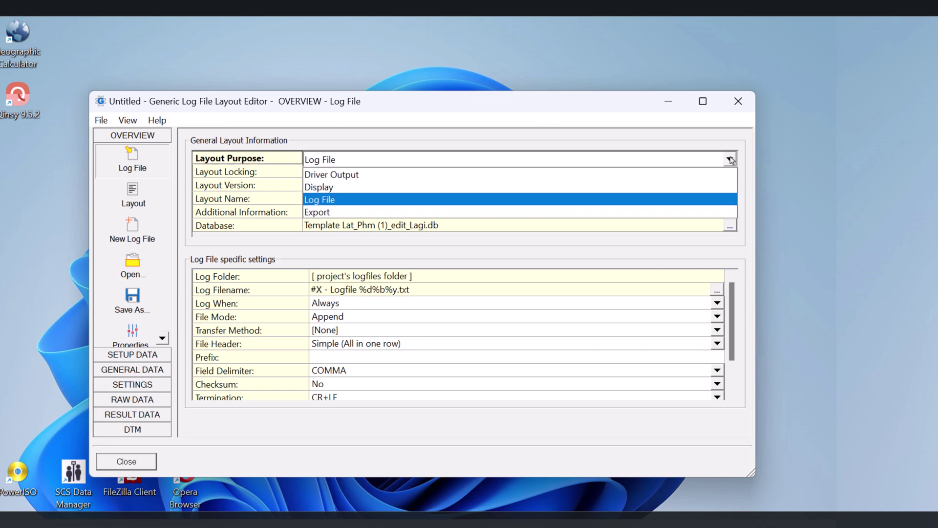
left_click(595, 177)
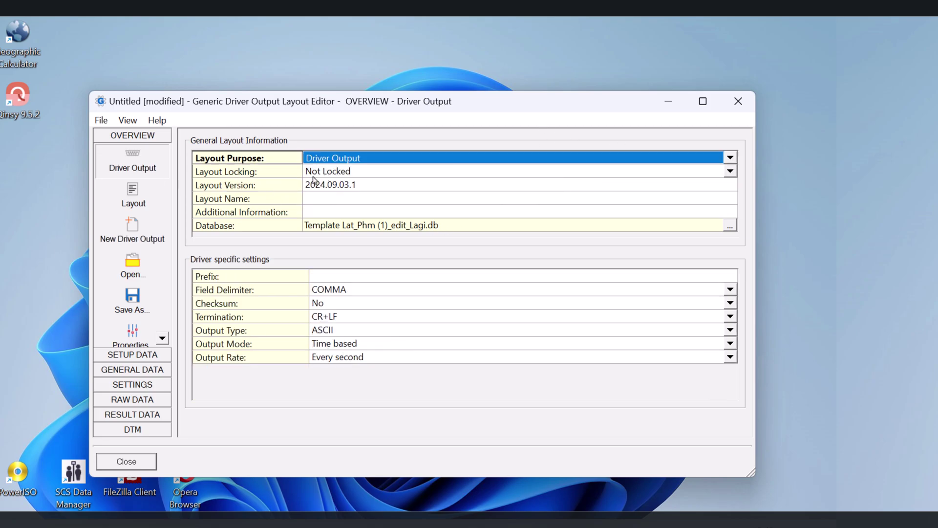
left_click(729, 172)
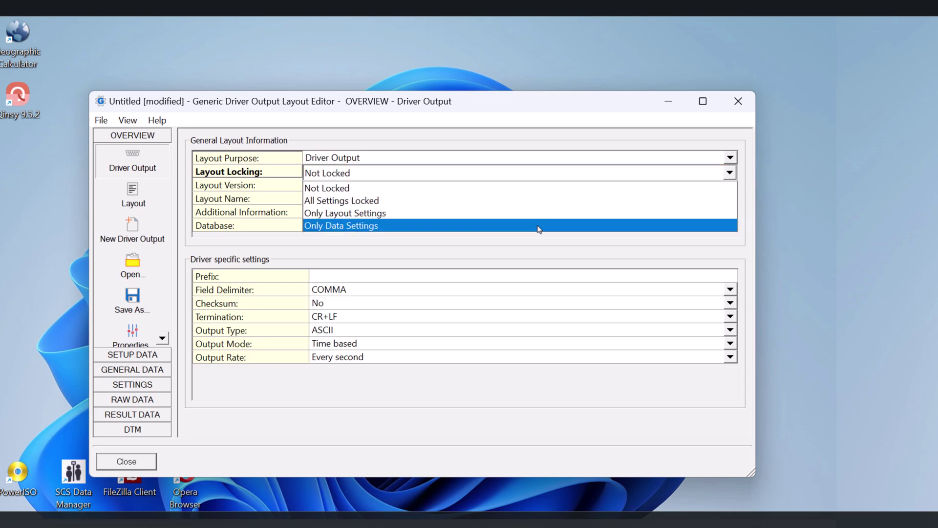
left_click(715, 185)
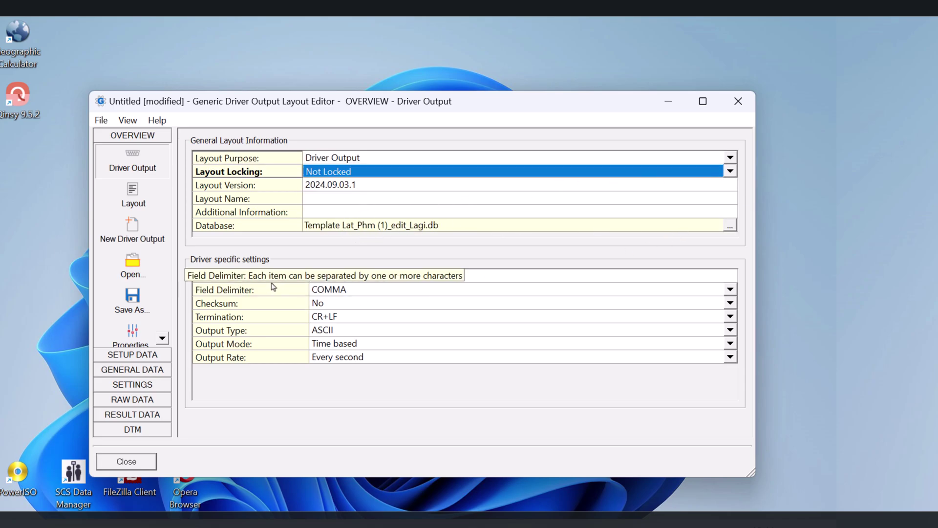
- Keep COMMA as field delimiter, no checksum and ASCII output type
left_click(730, 290)
left_click(731, 291)
left_click(730, 305)
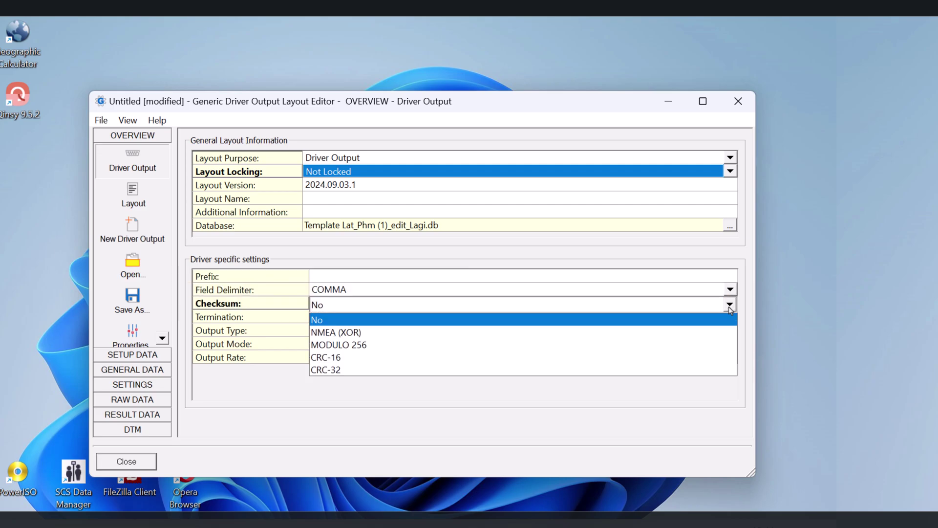
left_click(731, 307)
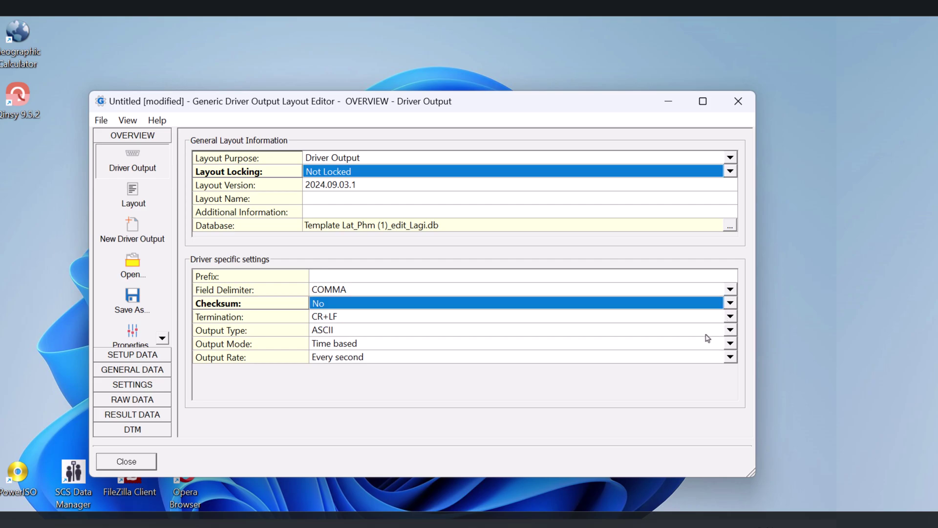
left_click(730, 333)
left_click(730, 334)
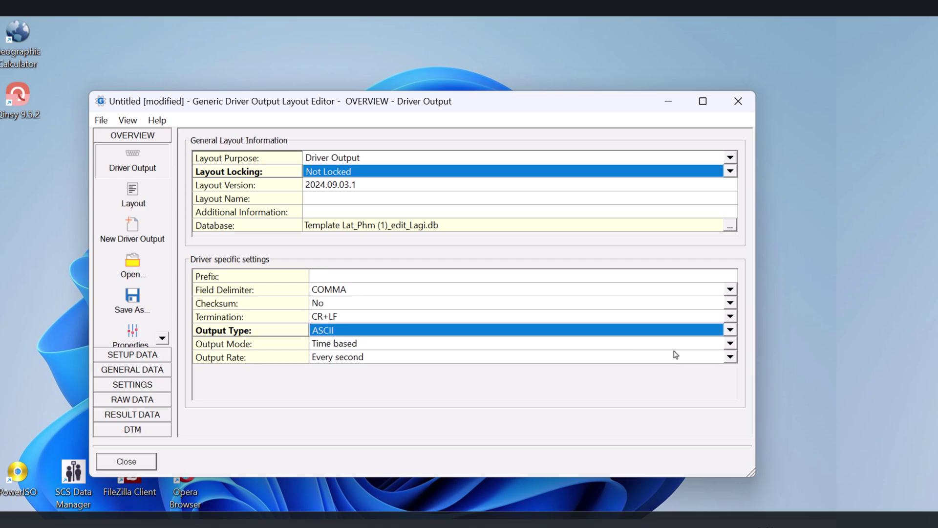
- Set output mode to Fix based at an Every fix rate and view the Layout page
left_click(729, 346)
left_click(623, 374)
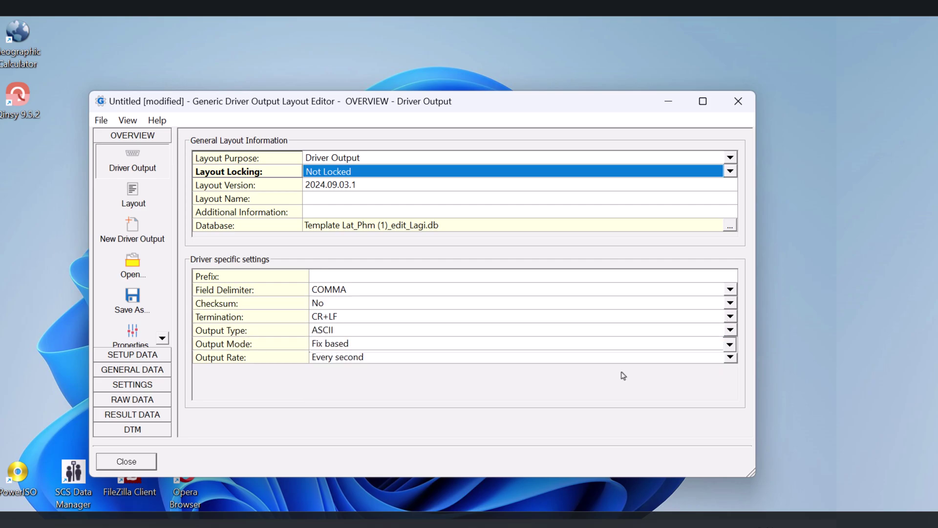
left_click(729, 359)
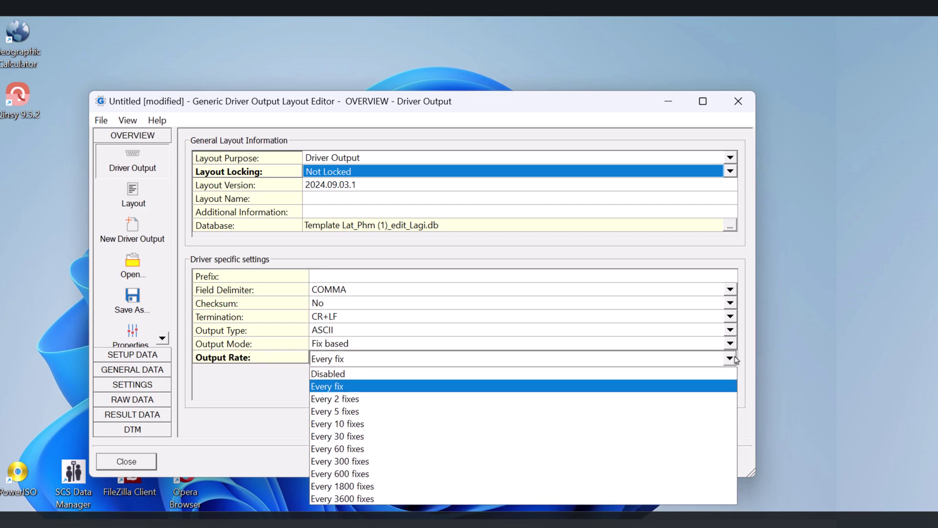
left_click(733, 358)
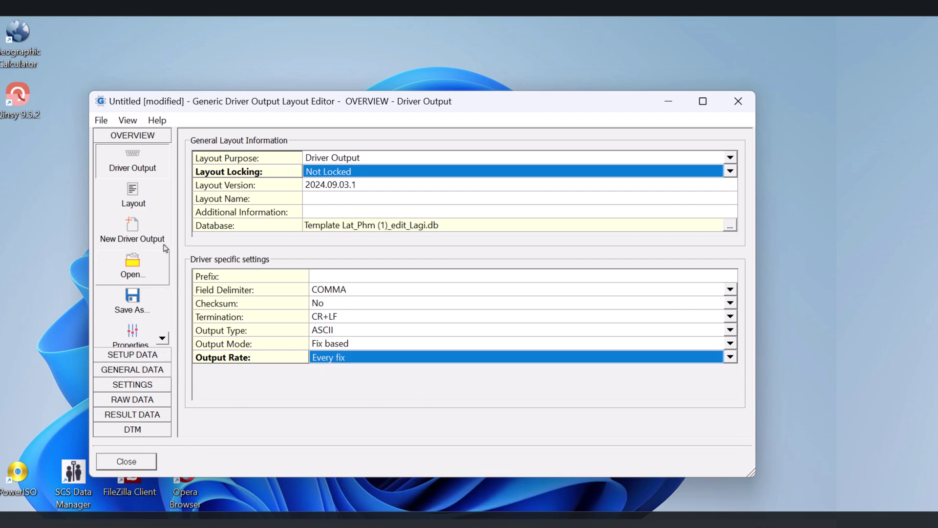
left_click(152, 211)
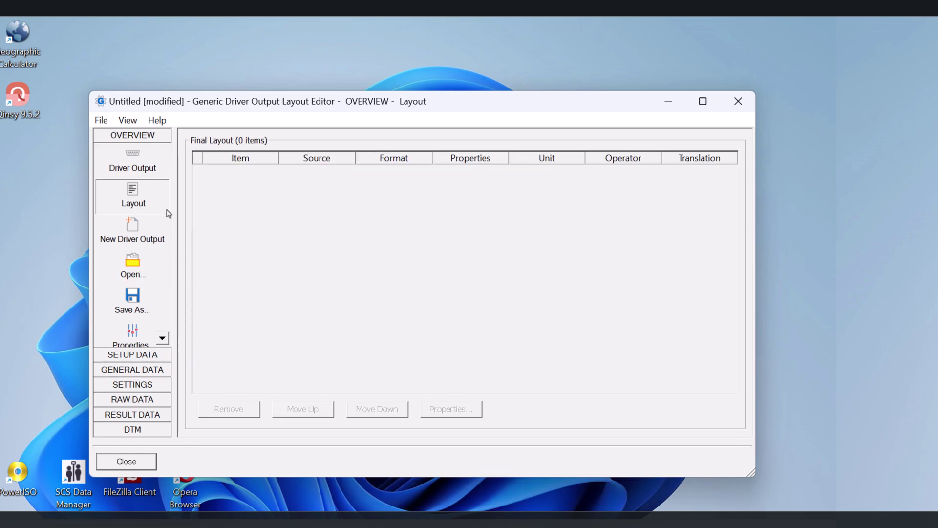
- Start a new driver output layout, saving the current layout when prompted
left_click(149, 231)
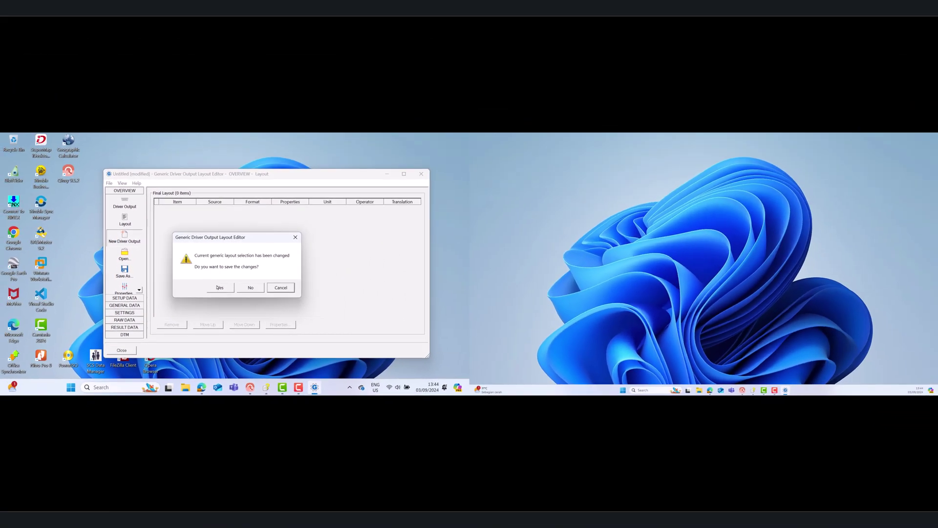
left_click(249, 300)
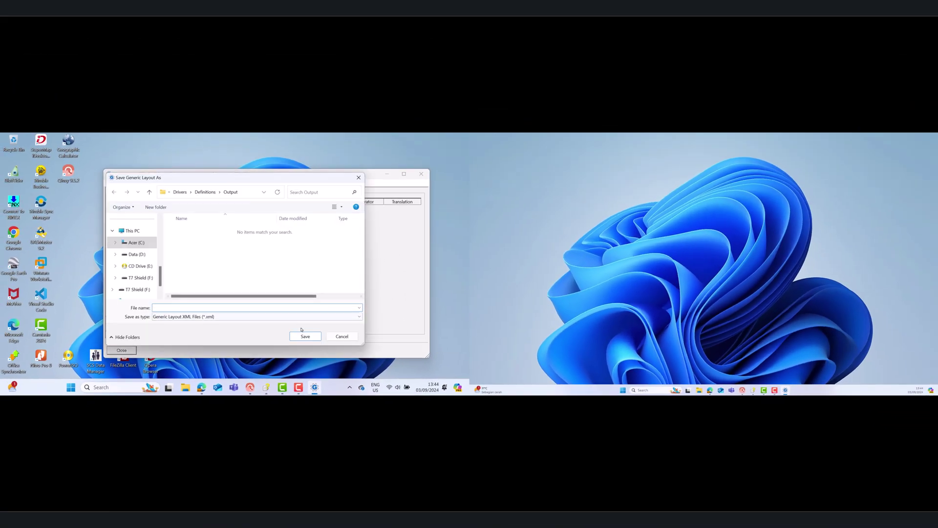
left_click(314, 337)
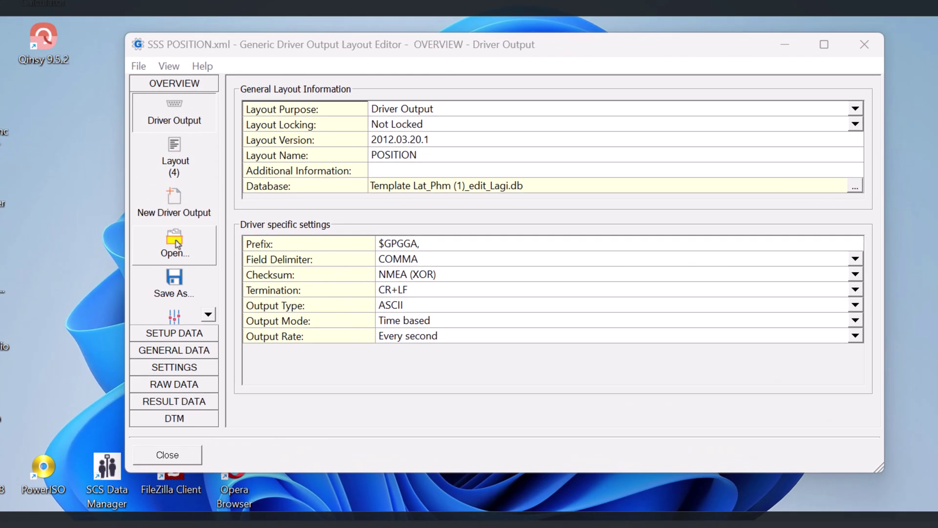
- Open SSS POSITION.xml from T7 Shield (F:) > Qinsy Driver Output
left_click(176, 239)
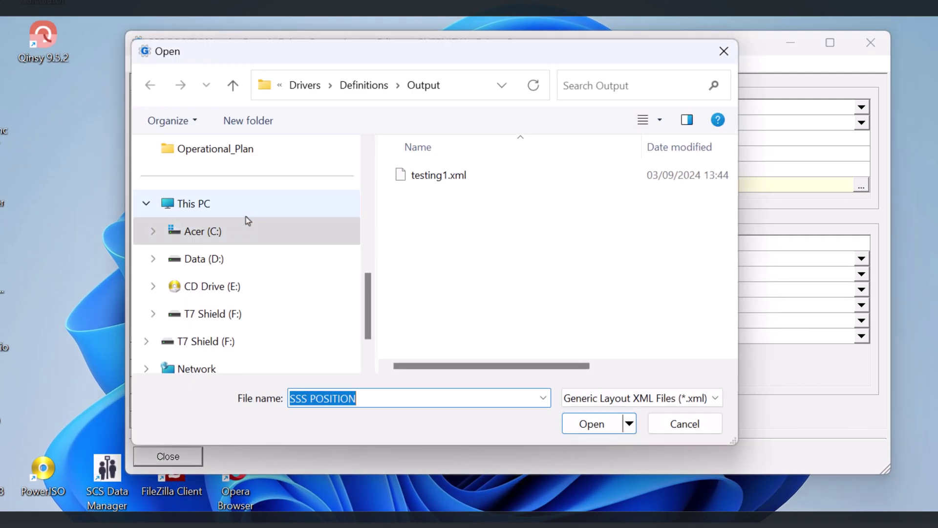
left_click(227, 304)
scroll(454, 249, "down", 2)
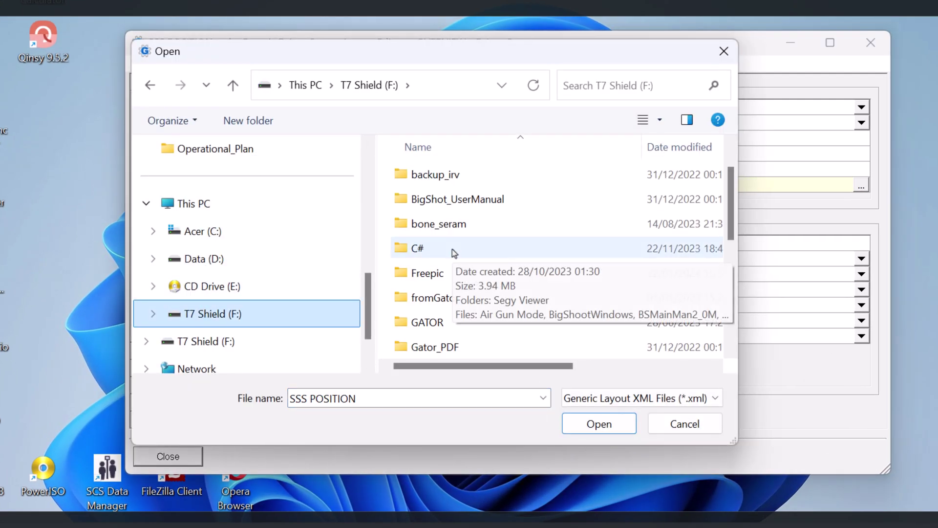
double_click(459, 299)
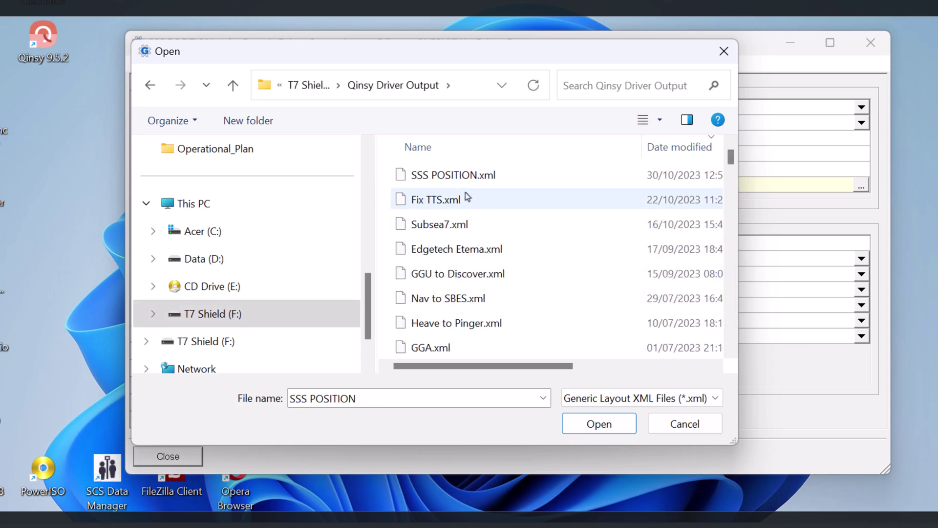
left_click(466, 177)
left_click(593, 425)
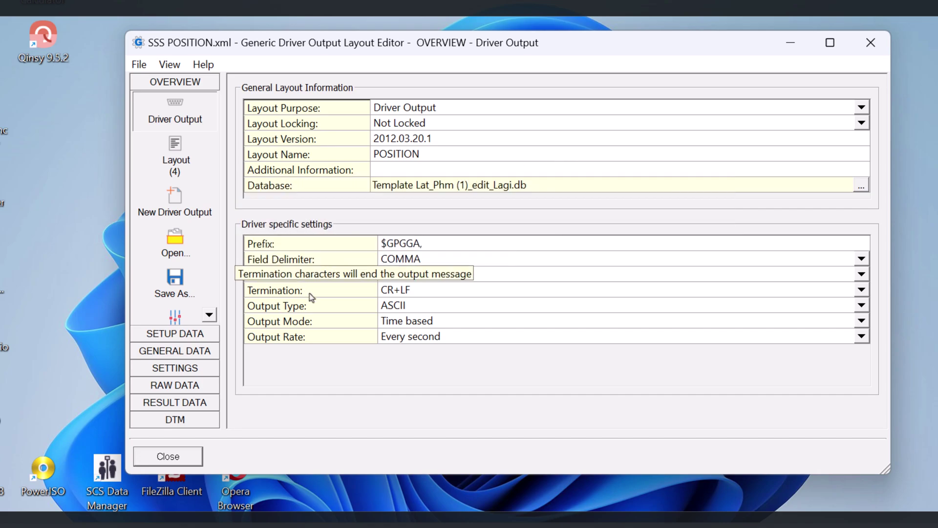
- Review the layout items and the setup, general, fixing, raw data and DTM design categories
left_click(171, 174)
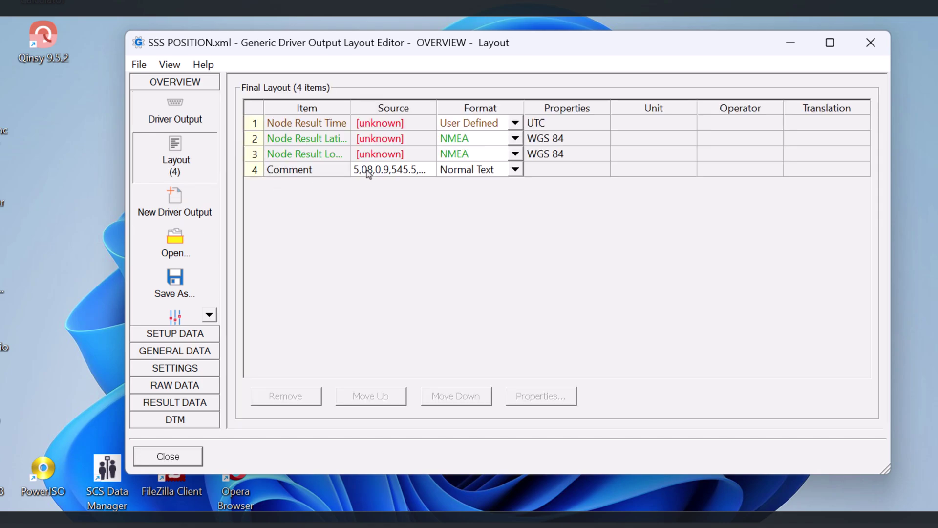
left_click(178, 337)
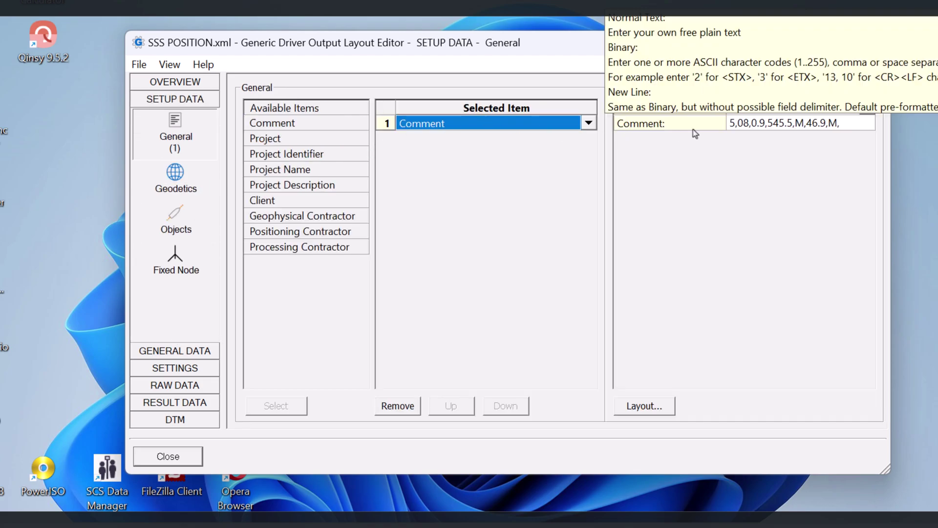
left_click(177, 351)
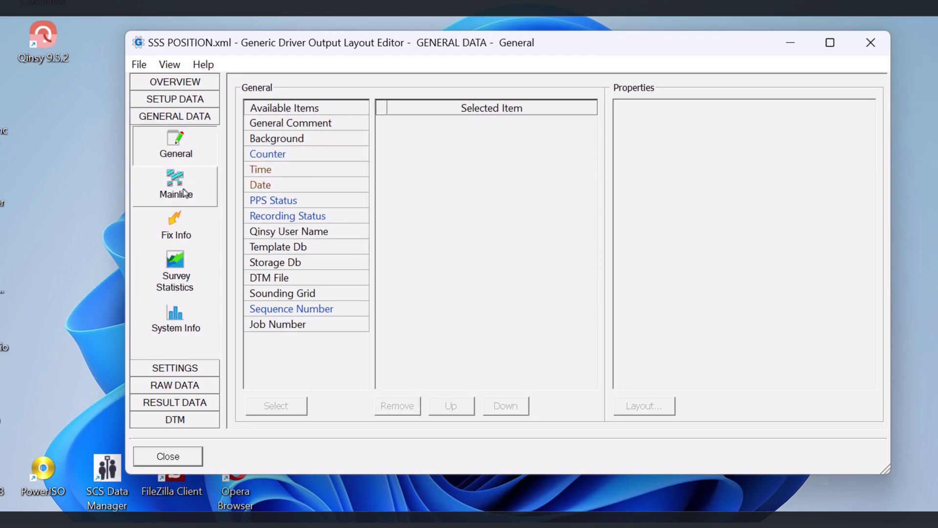
left_click(179, 370)
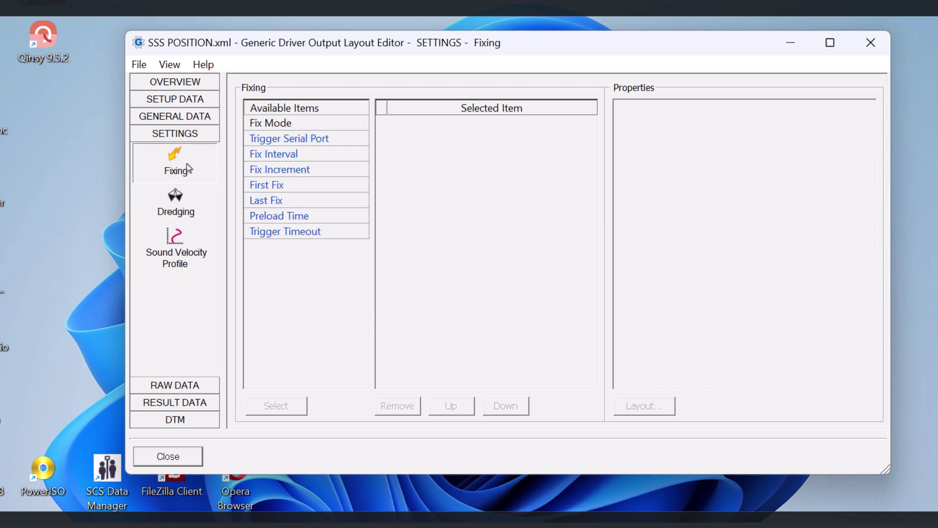
left_click(175, 384)
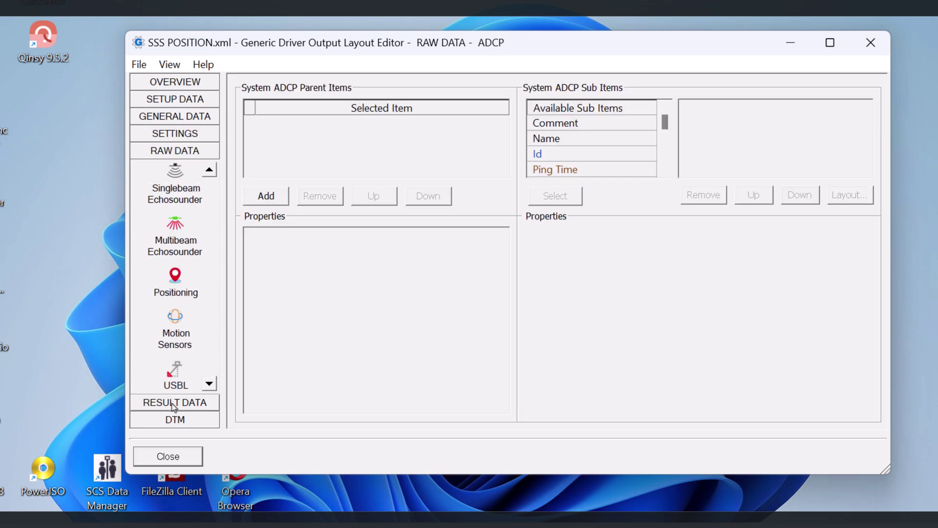
left_click(176, 419)
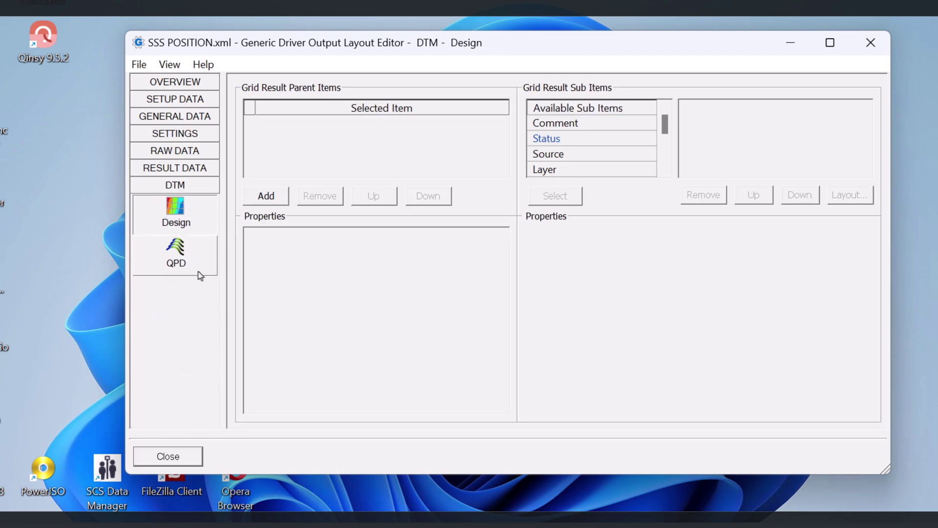
- Set the node result to SSS - SSS CoG and confirm the layout table uses it
left_click(193, 172)
left_click(500, 235)
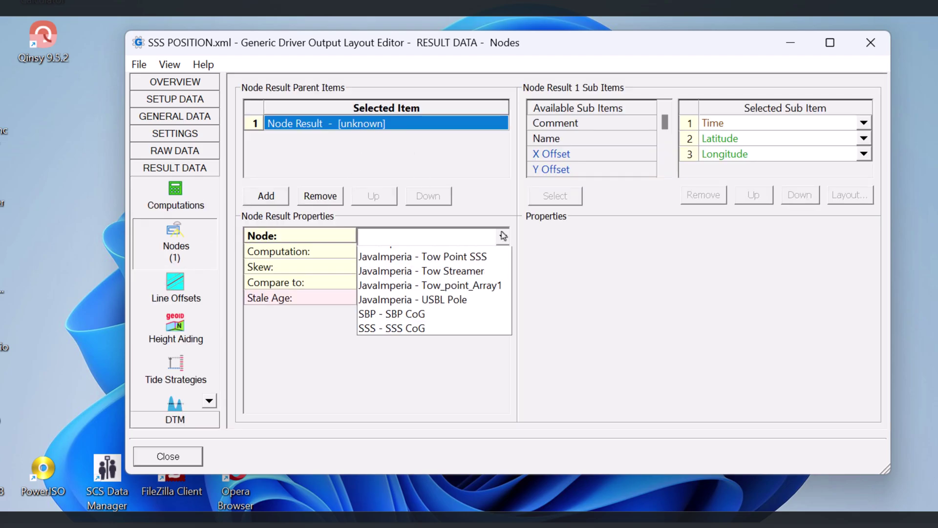
left_click(416, 427)
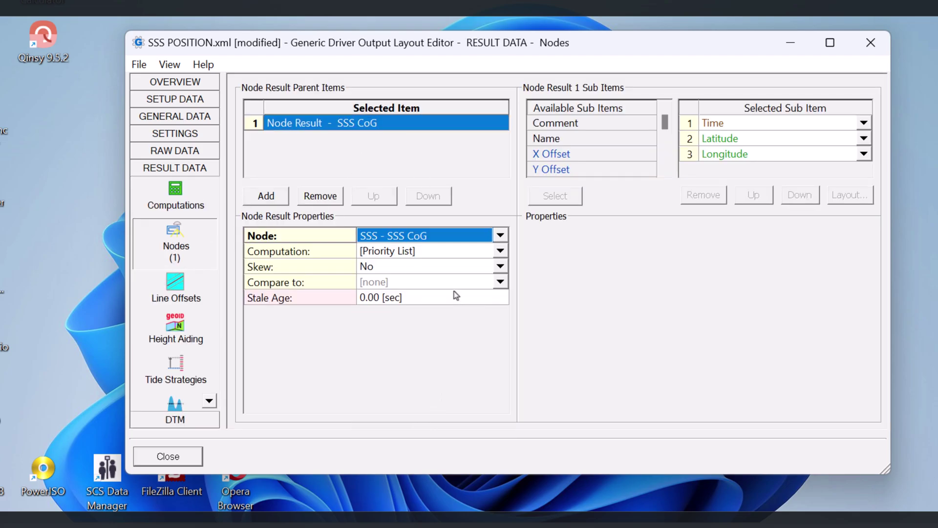
left_click(181, 134)
left_click(190, 99)
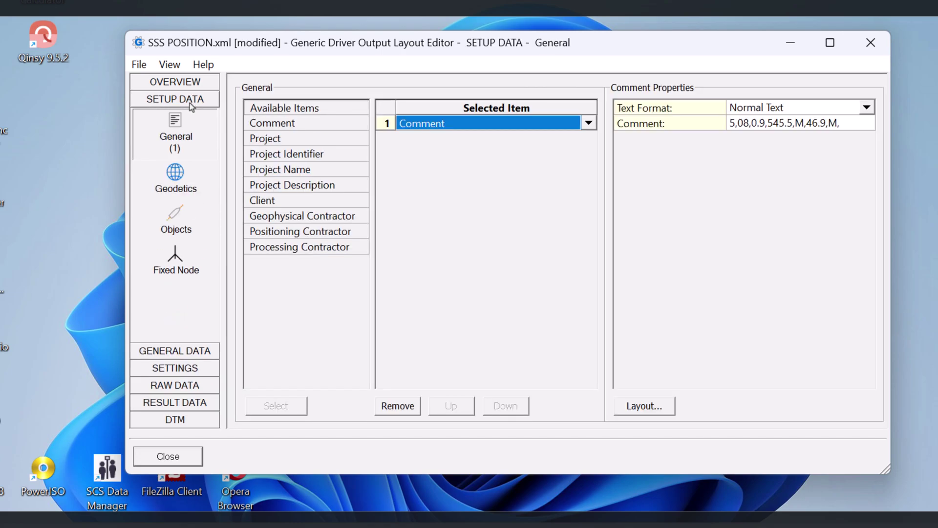
left_click(175, 82)
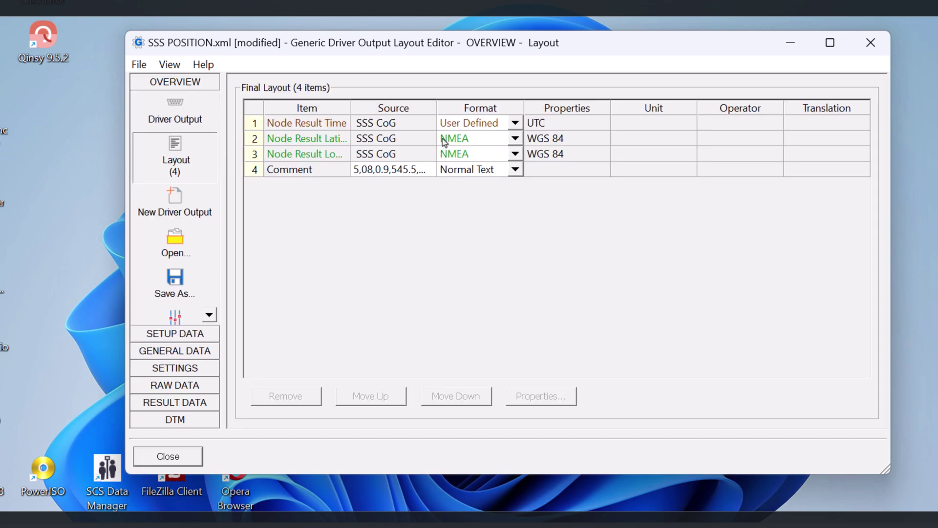
- Save the layout as SSS POSITION tes.xml
left_click(189, 104)
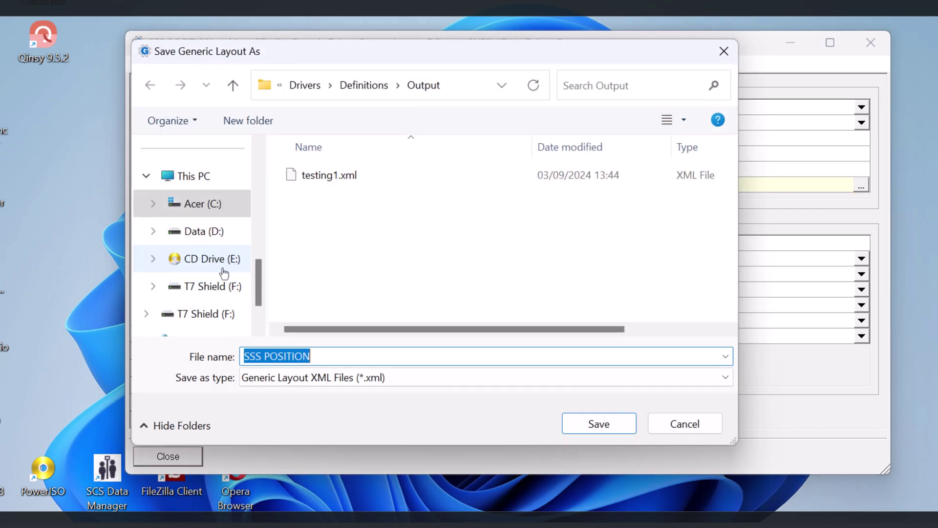
left_click(179, 276)
left_click(319, 362)
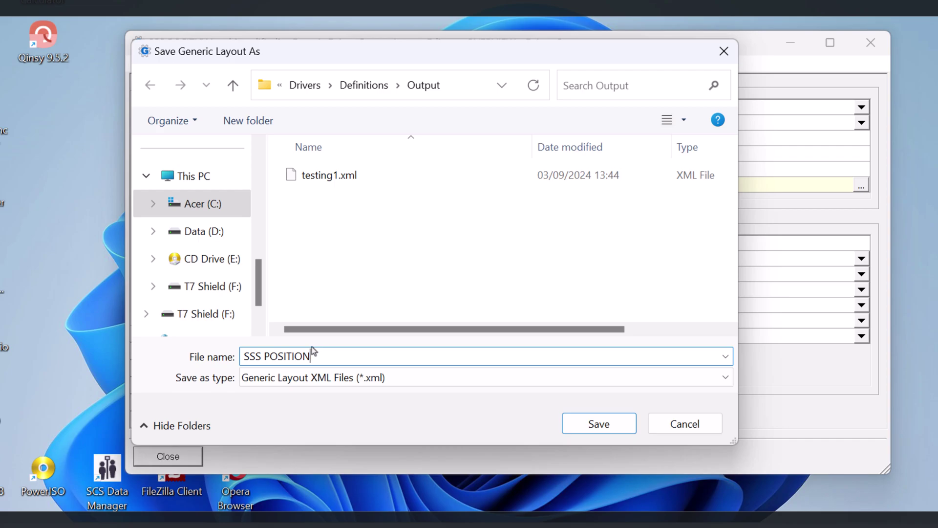
type("tes")
left_click(610, 418)
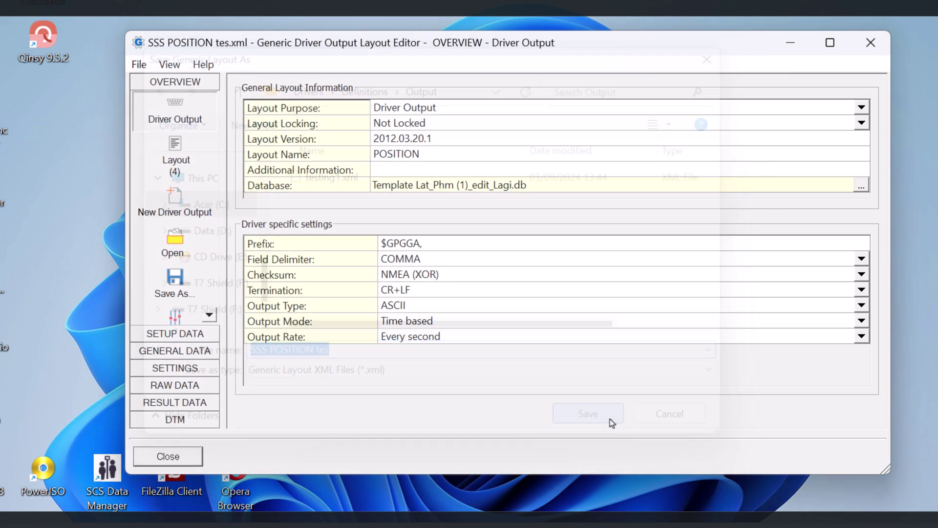
- Open Fix TTS.xml from the Qinsy Driver Output folder on T7 Shield (F:)
left_click(177, 255)
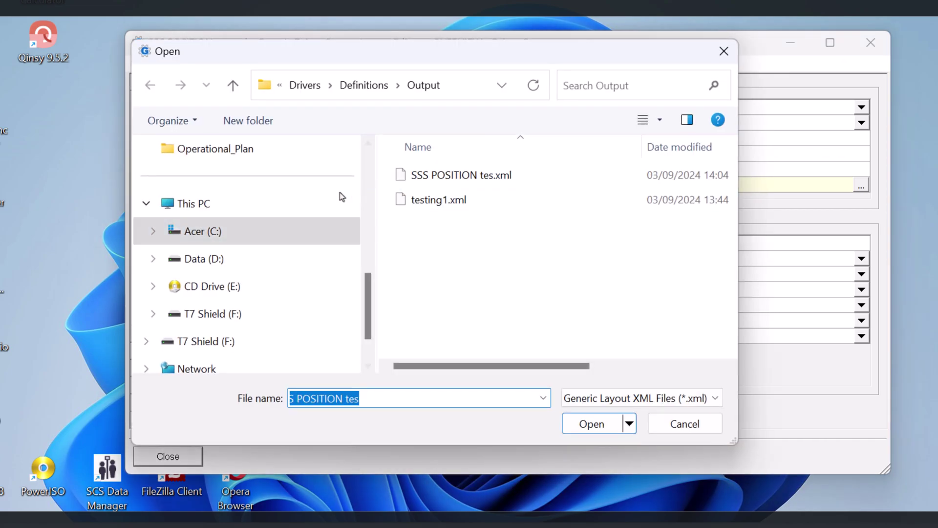
scroll(339, 196, "down", 1)
left_click(218, 233)
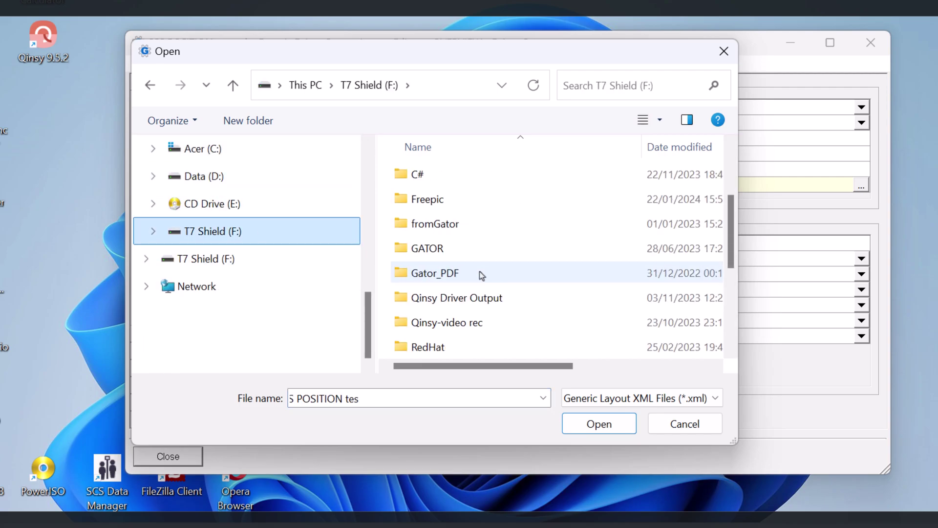
scroll(476, 267, "down", 1)
scroll(476, 251, "up", 1)
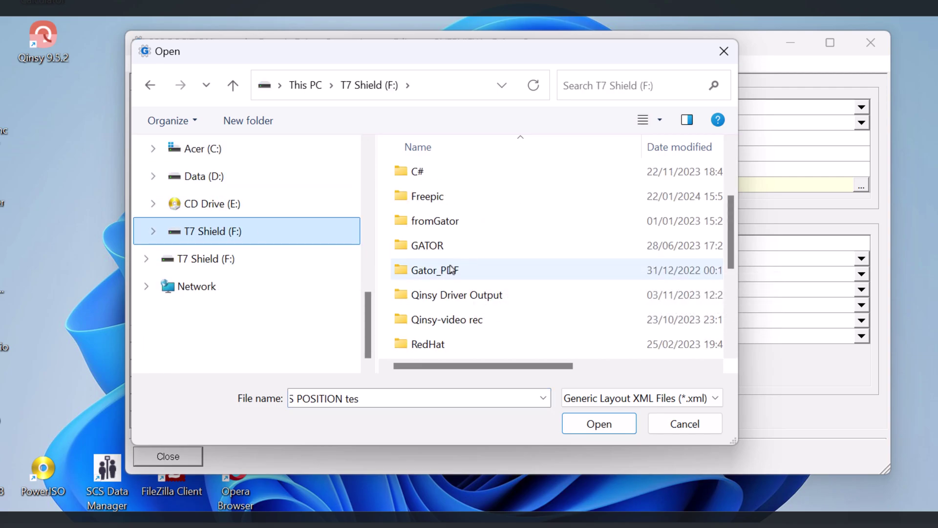
double_click(455, 294)
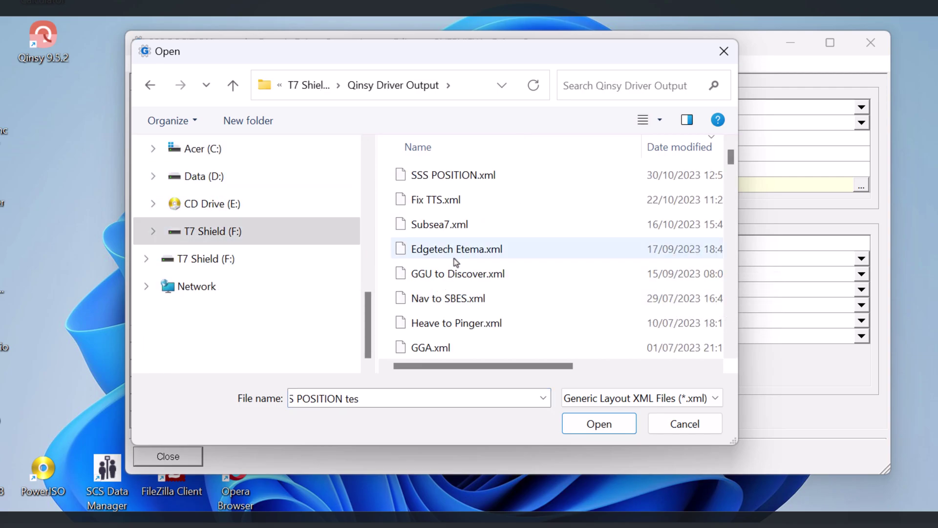
left_click(478, 201)
left_click(580, 424)
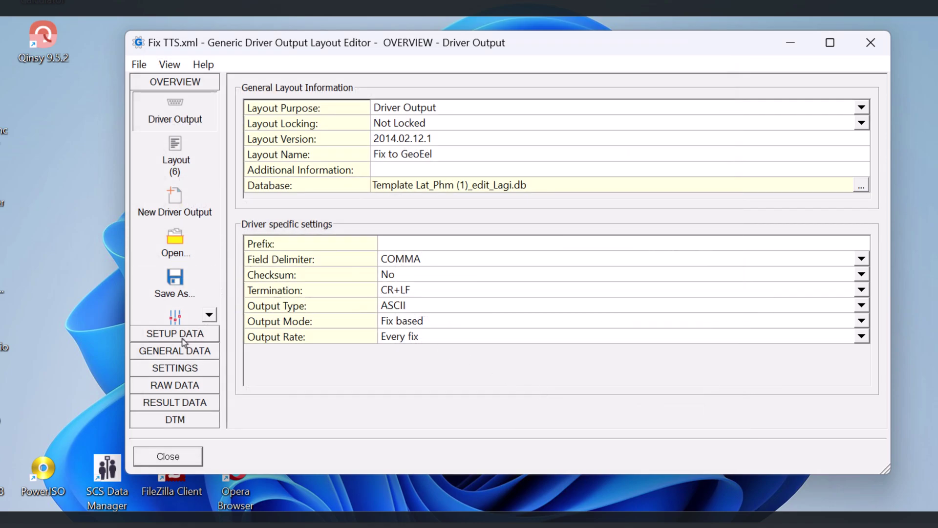
- Review the Fix TTS layout's six items and its setup, general, fixing and raw data categories
left_click(175, 165)
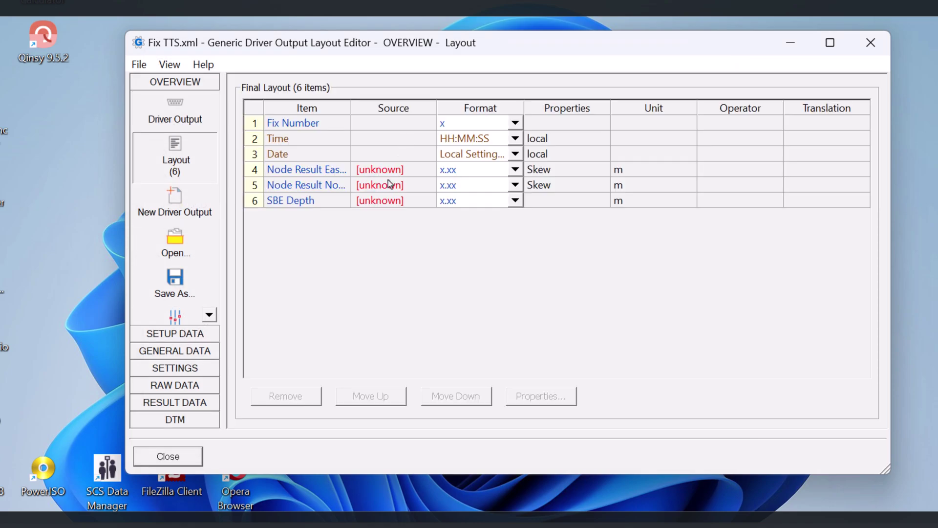
left_click(190, 334)
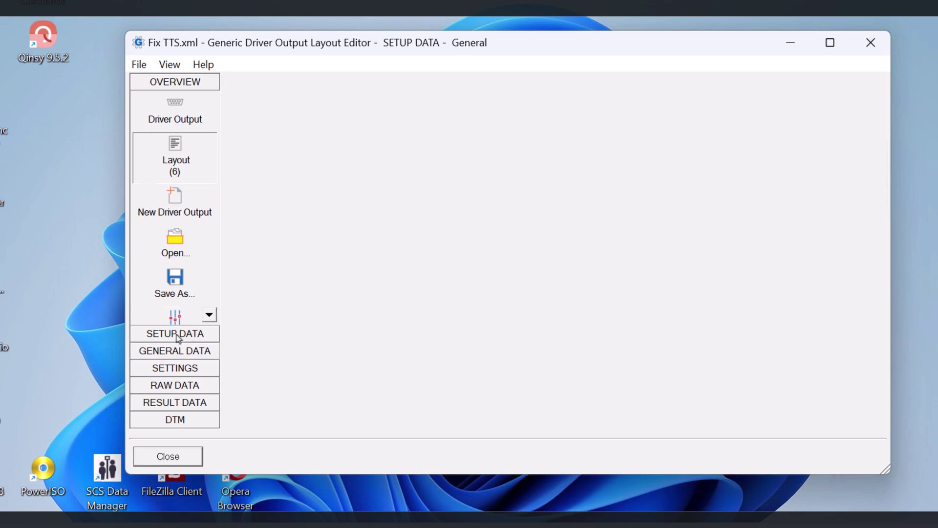
left_click(194, 351)
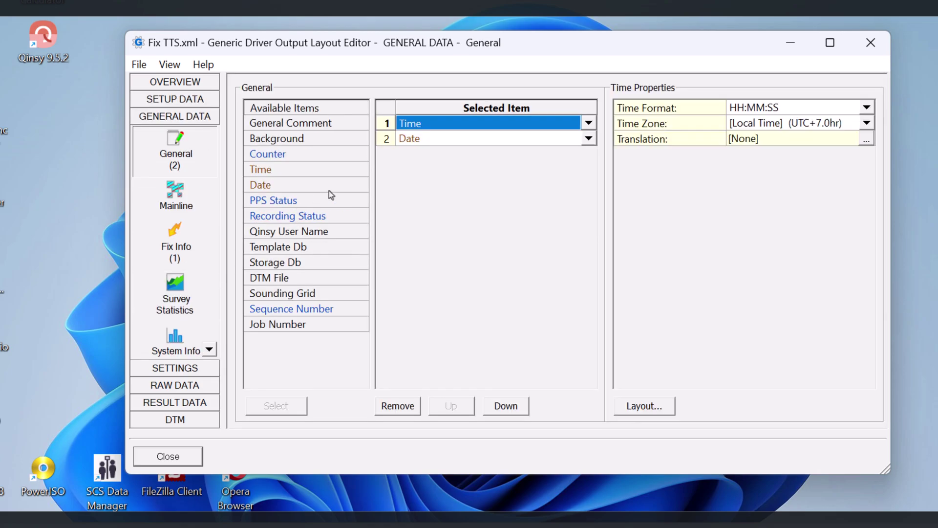
left_click(174, 369)
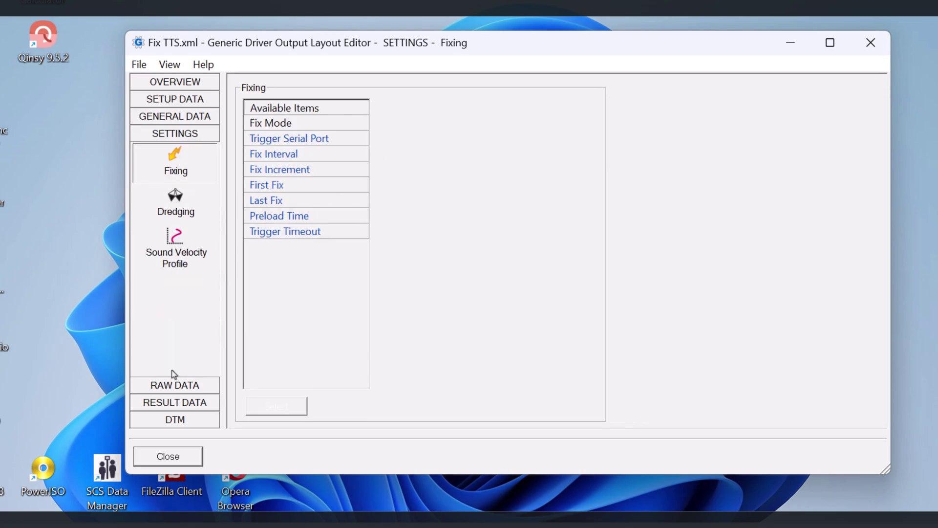
left_click(176, 386)
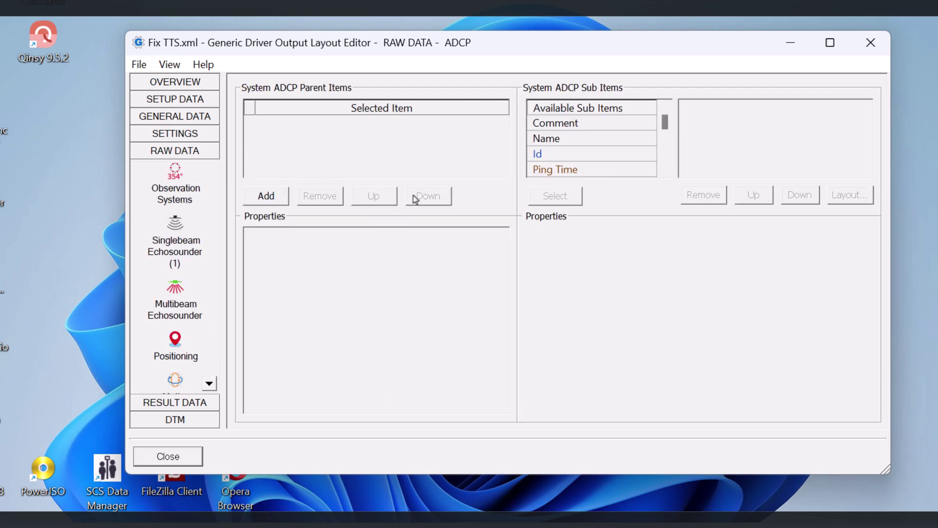
scroll(185, 377, "down", 2)
scroll(188, 364, "down", 2)
- Set the node result to SBP - SBP CoG and confirm the layout table uses it
left_click(175, 400)
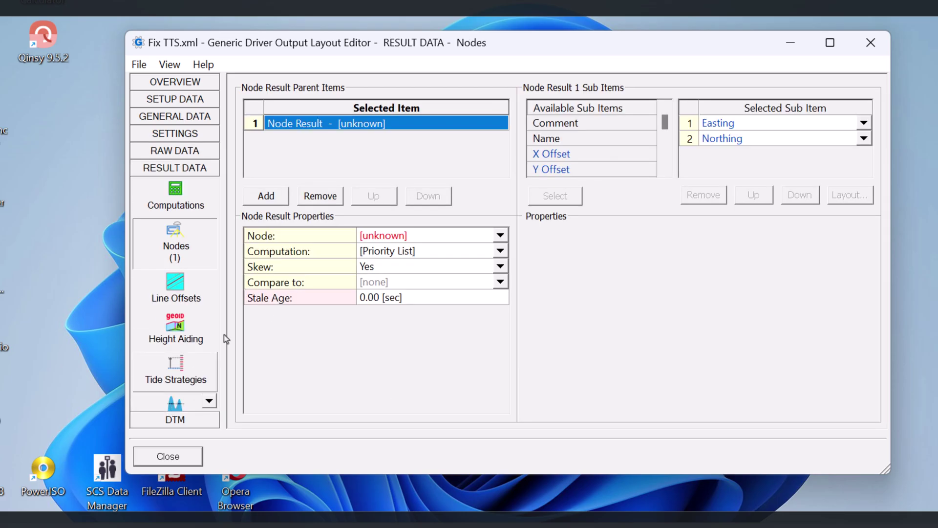
left_click(504, 236)
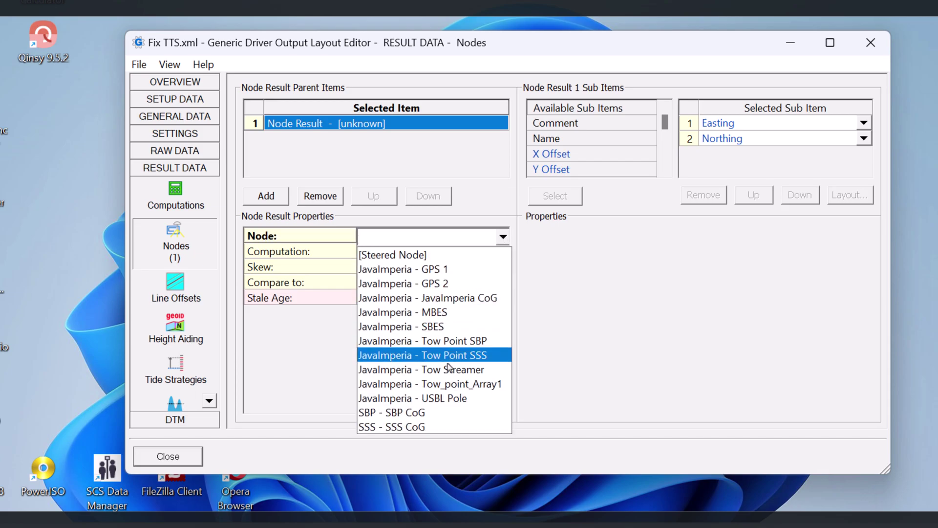
left_click(436, 413)
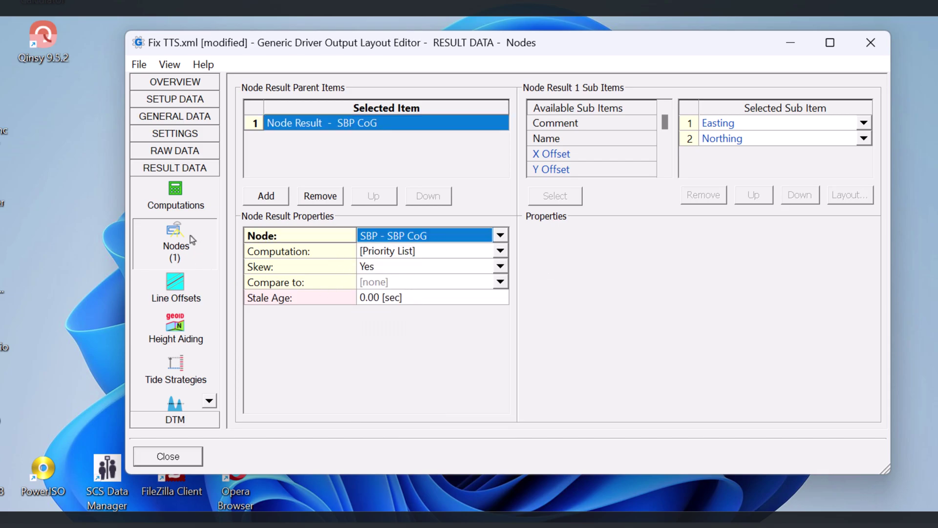
left_click(174, 81)
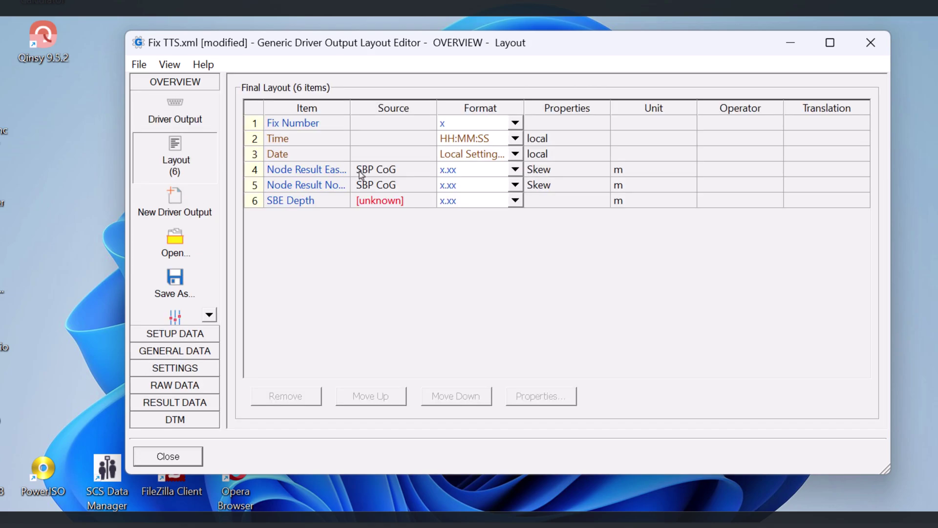
- Save the Fix TTS layout under the file name 'Fix TTS tes'
left_click(175, 112)
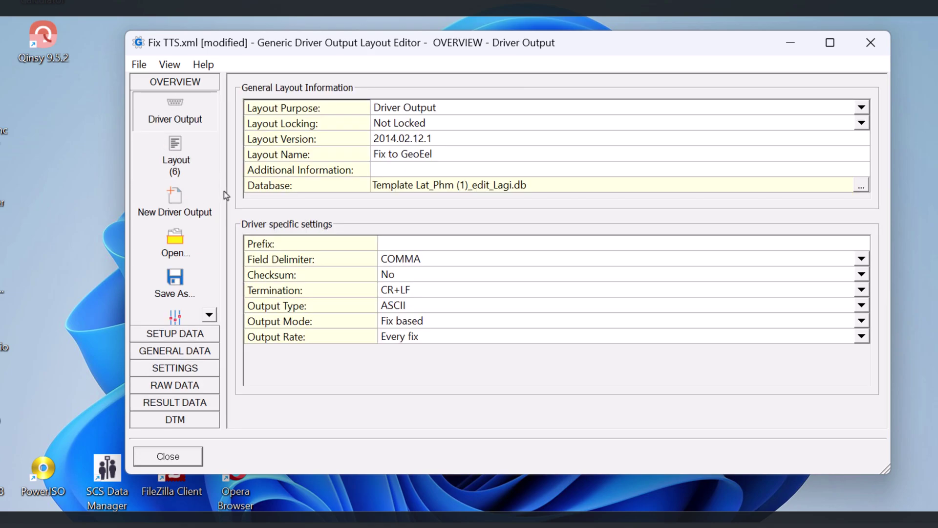
left_click(185, 304)
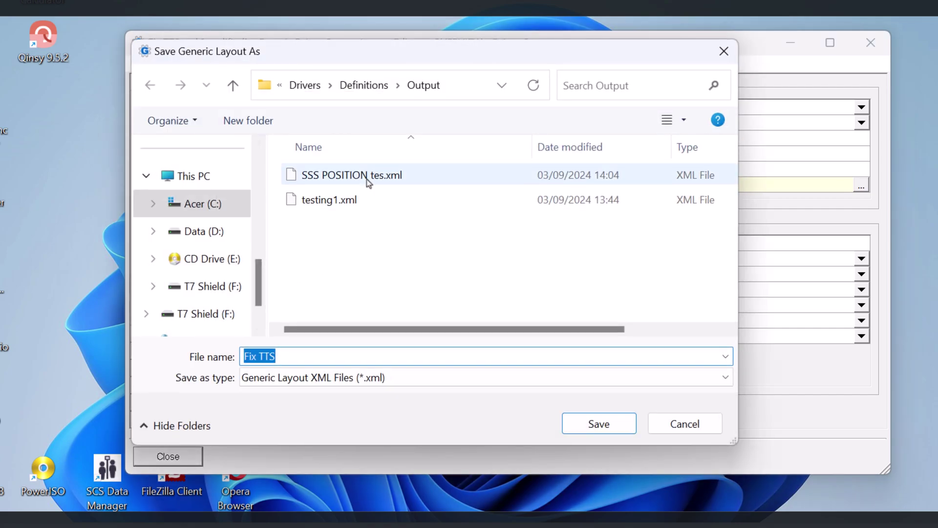
left_click(303, 353)
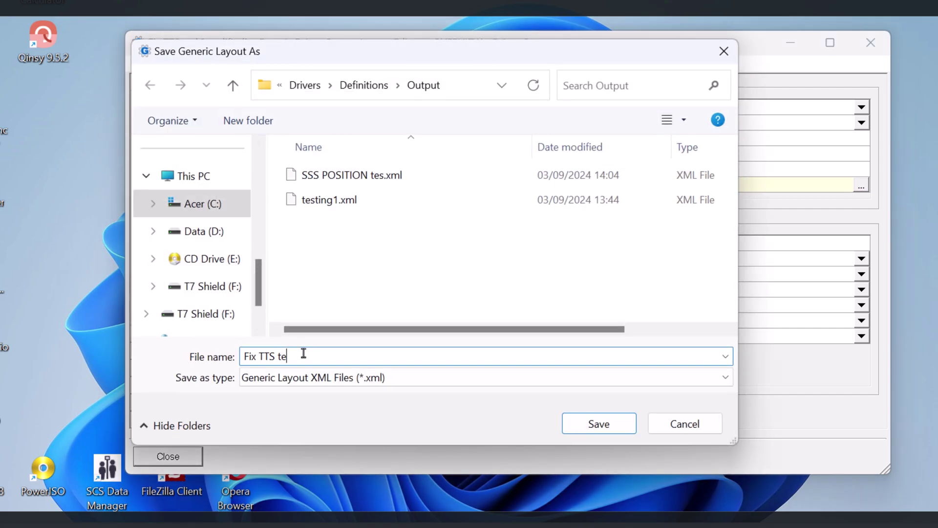
left_click(577, 429)
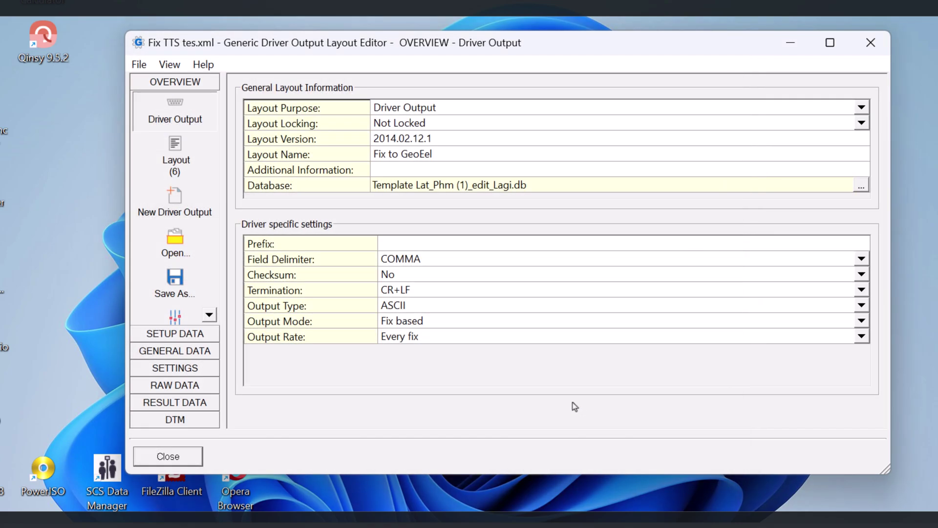
- Start a new, empty driver output layout, closing view properties unchanged
left_click(187, 213)
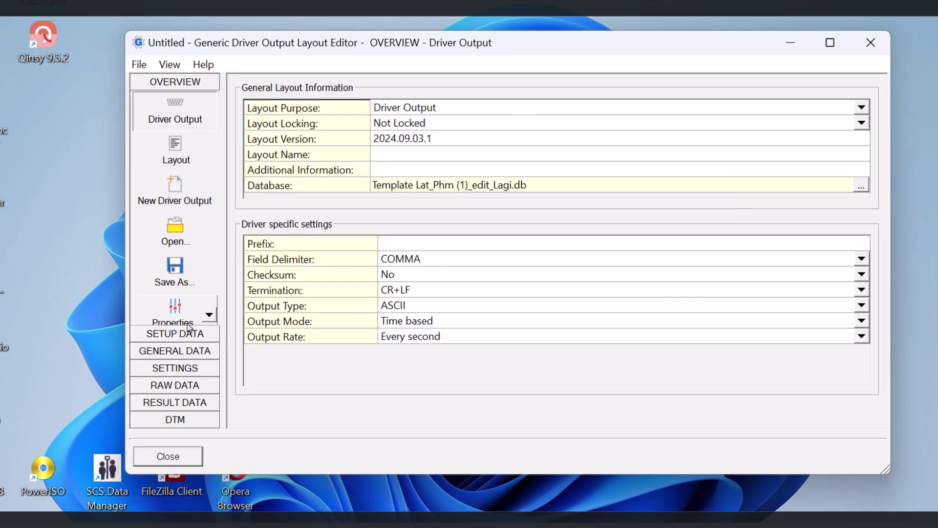
left_click(209, 314)
left_click(182, 282)
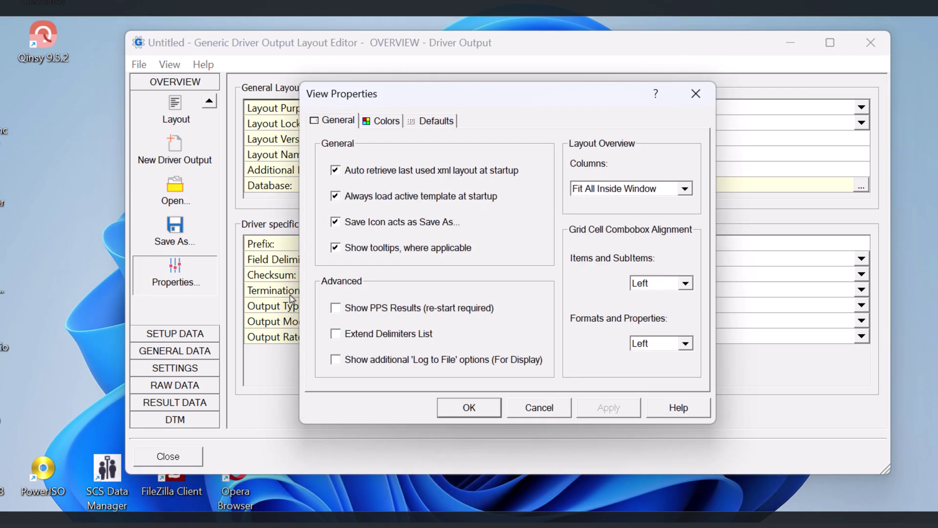
left_click(540, 406)
- Add Project to the General setup data items, leaving Show Full Path at No
left_click(175, 333)
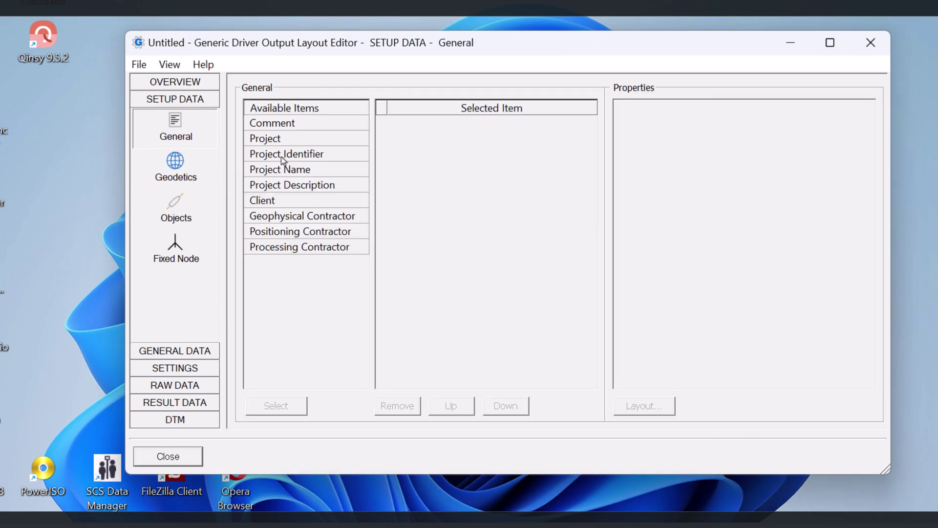
left_click(283, 143)
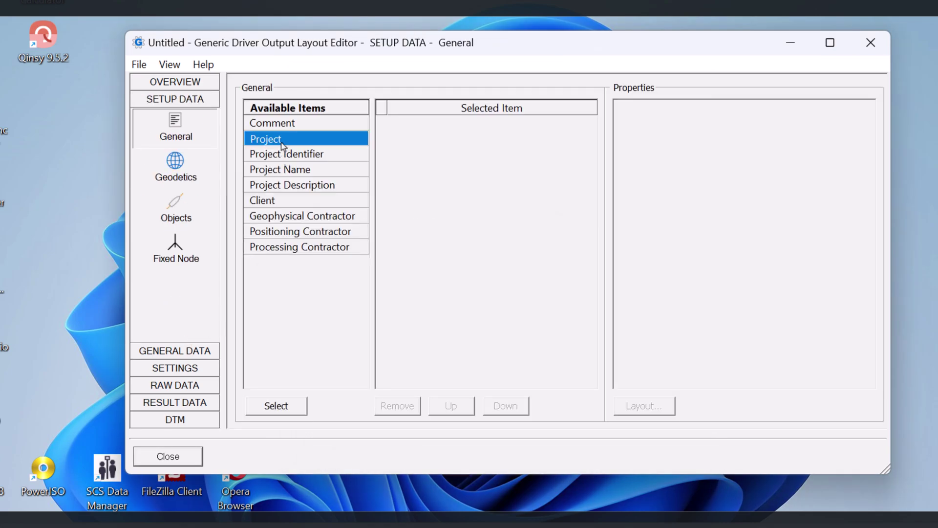
left_click(285, 406)
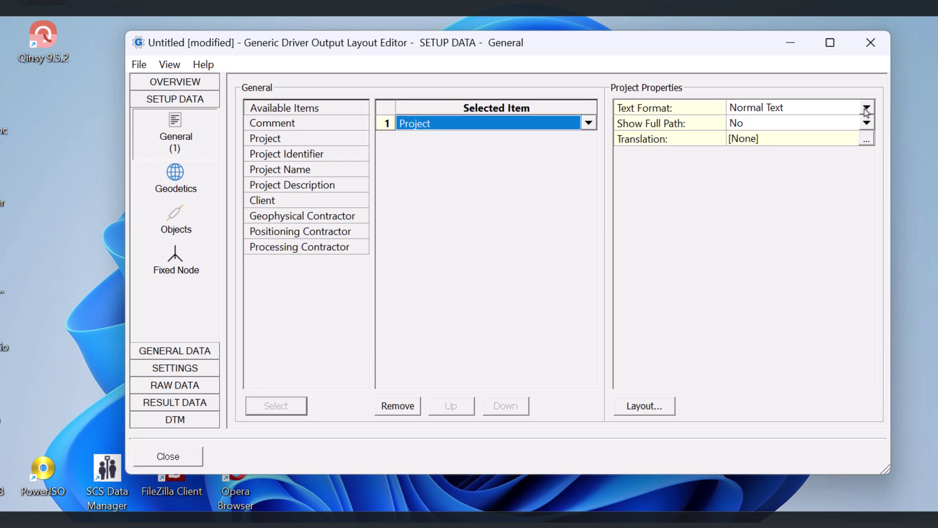
left_click(866, 122)
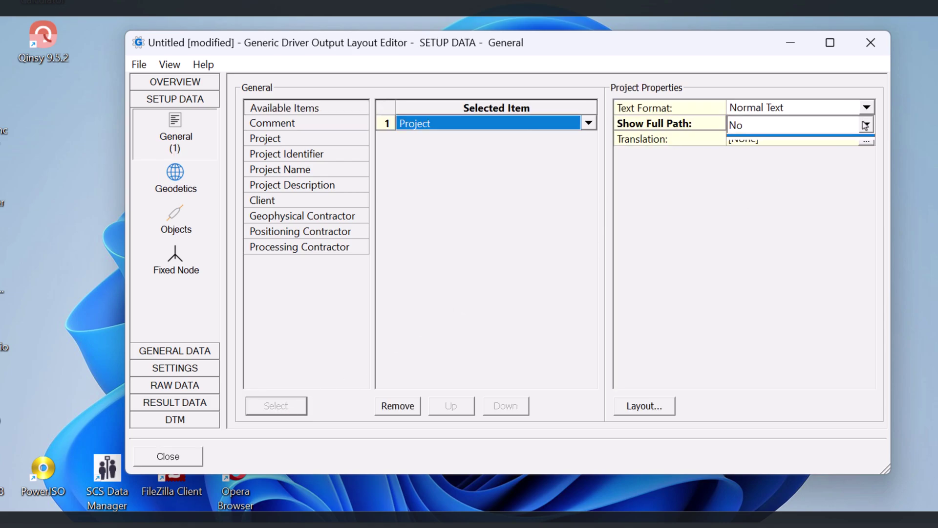
left_click(867, 107)
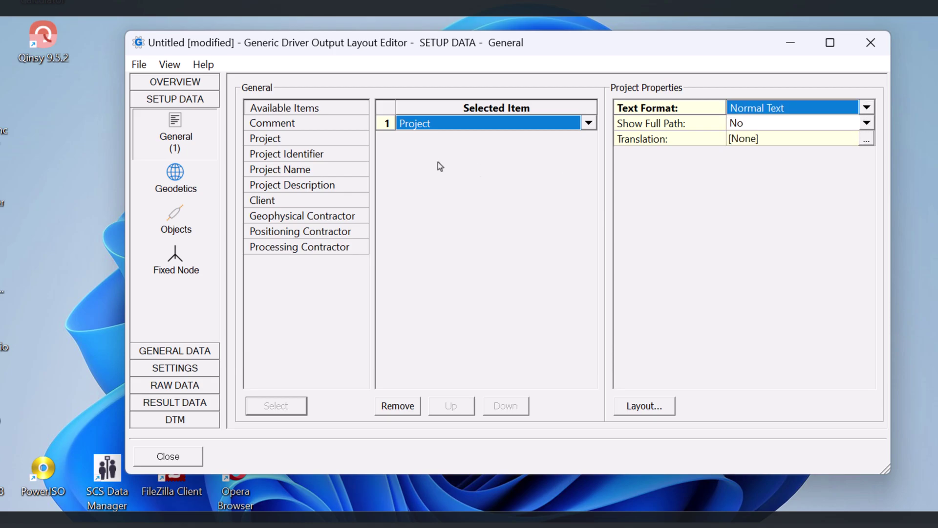
left_click(181, 192)
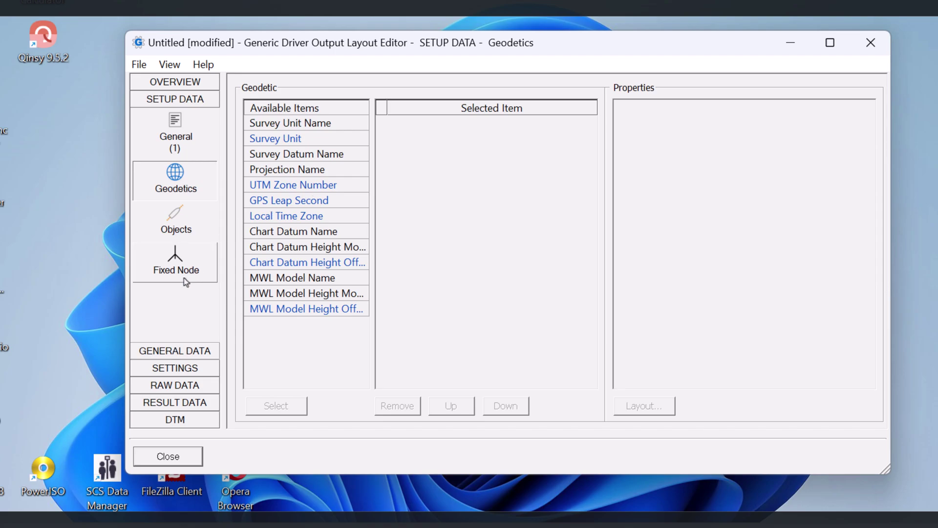
- Add a singlebeam echosounder raw data entry for SBES using Priority List computation
left_click(205, 227)
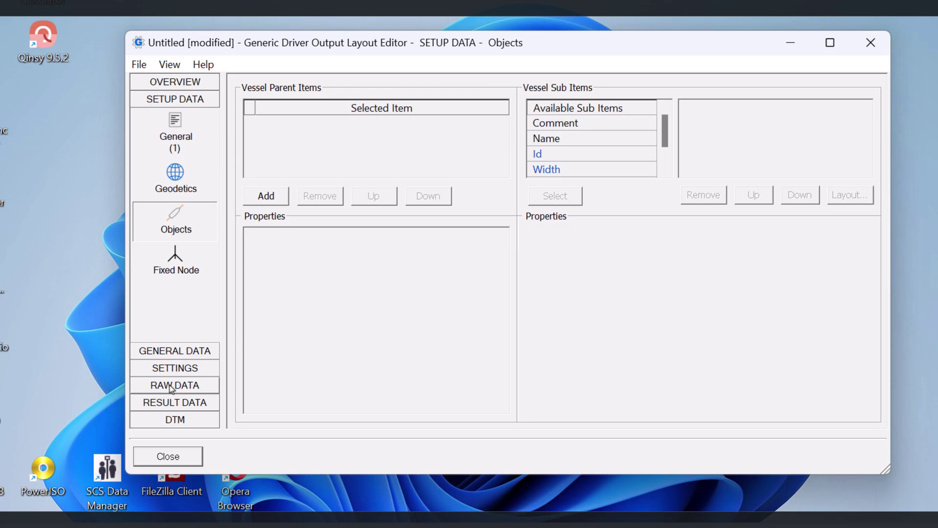
left_click(165, 367)
left_click(177, 385)
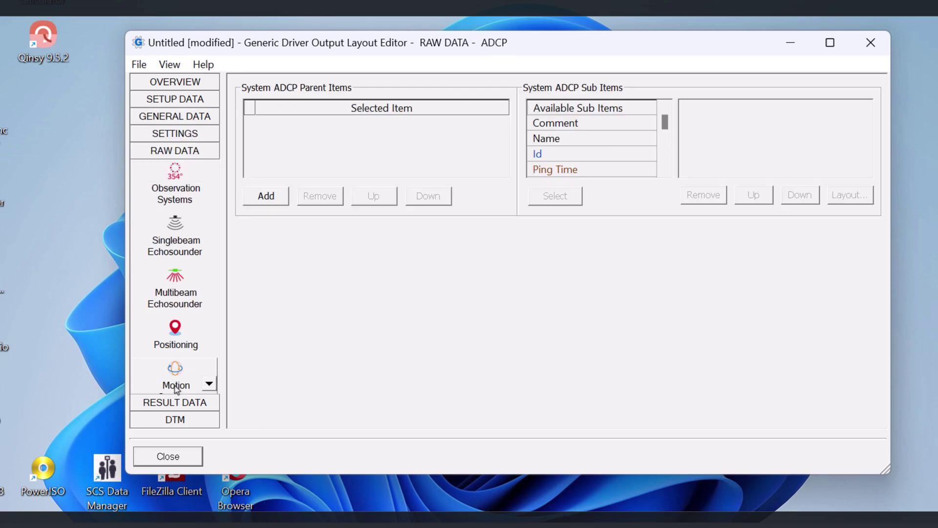
scroll(195, 313, "down", 1)
scroll(194, 296, "up", 1)
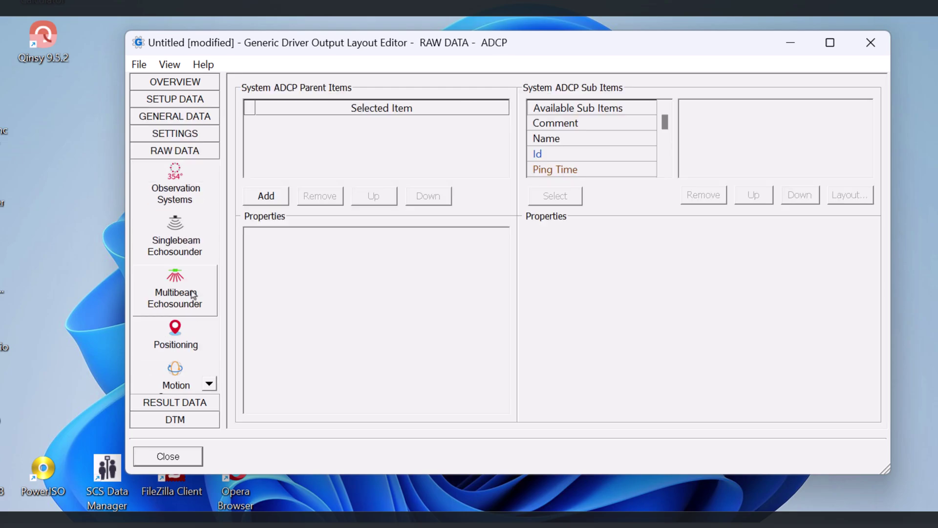
left_click(191, 251)
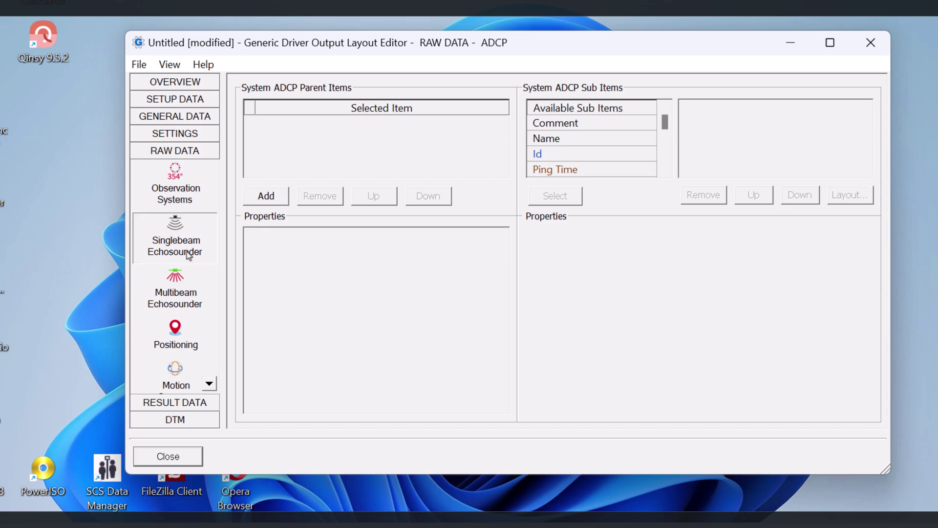
left_click(267, 201)
left_click(506, 254)
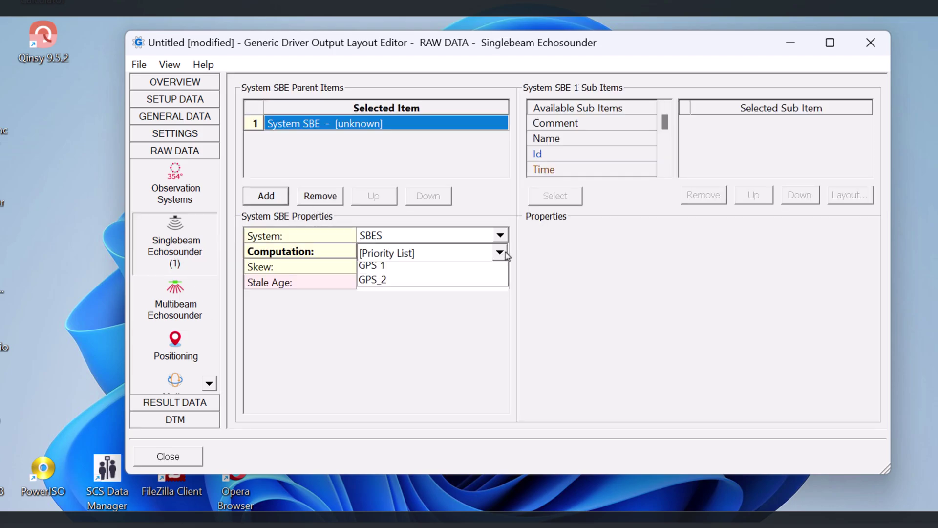
left_click(481, 272)
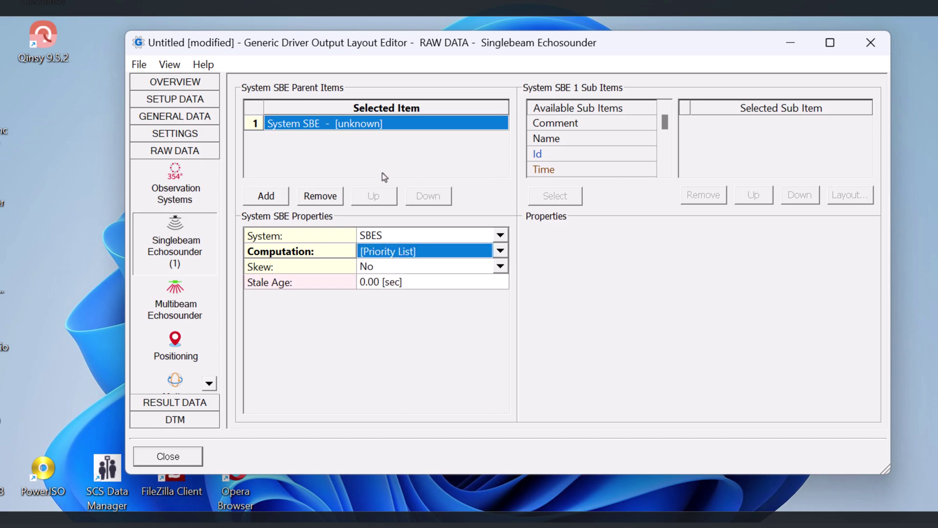
- Add a second echosounder entry, then remove it again
left_click(279, 196)
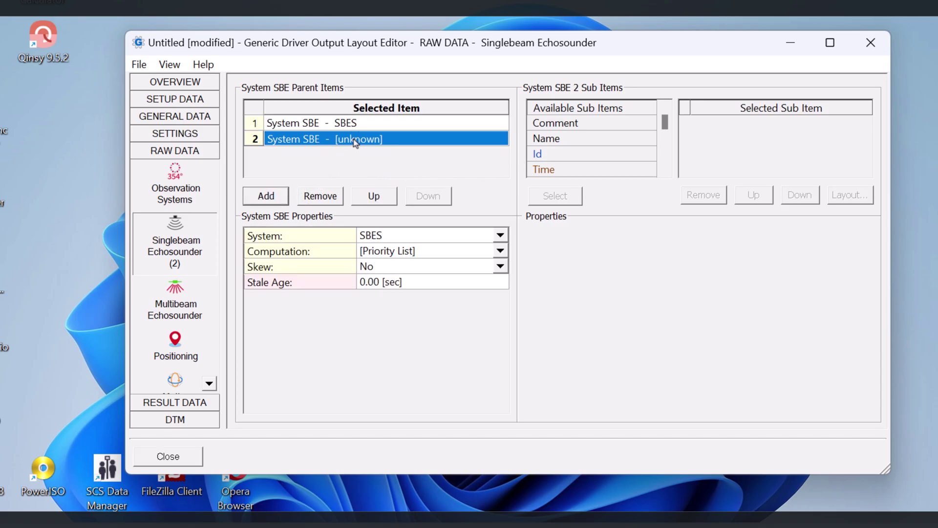
left_click(326, 196)
left_click(473, 308)
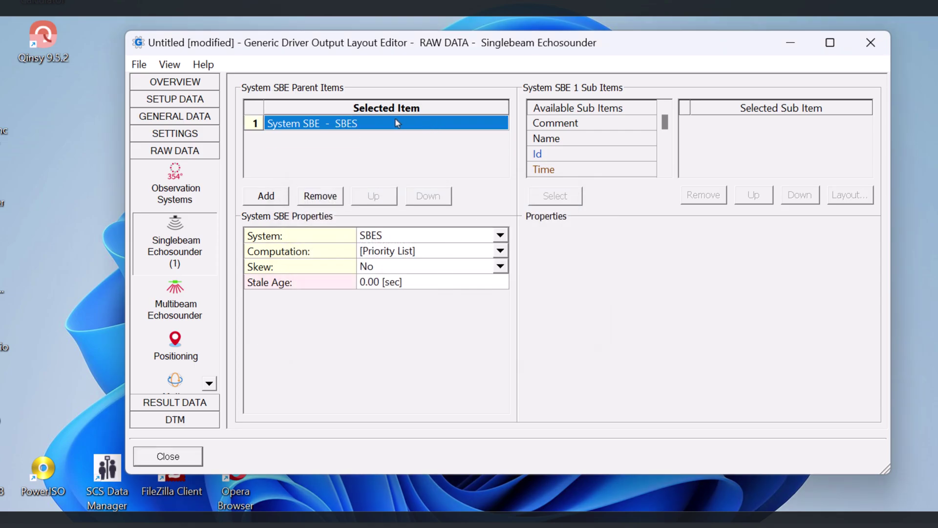
- Add a JavaImperia - SBES node result that outputs Easting and Northing
left_click(175, 402)
left_click(270, 196)
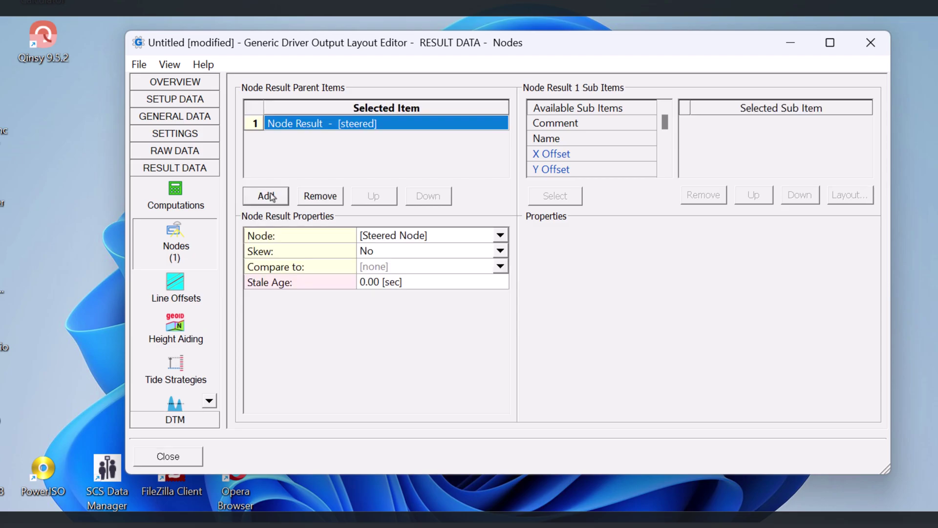
left_click(501, 238)
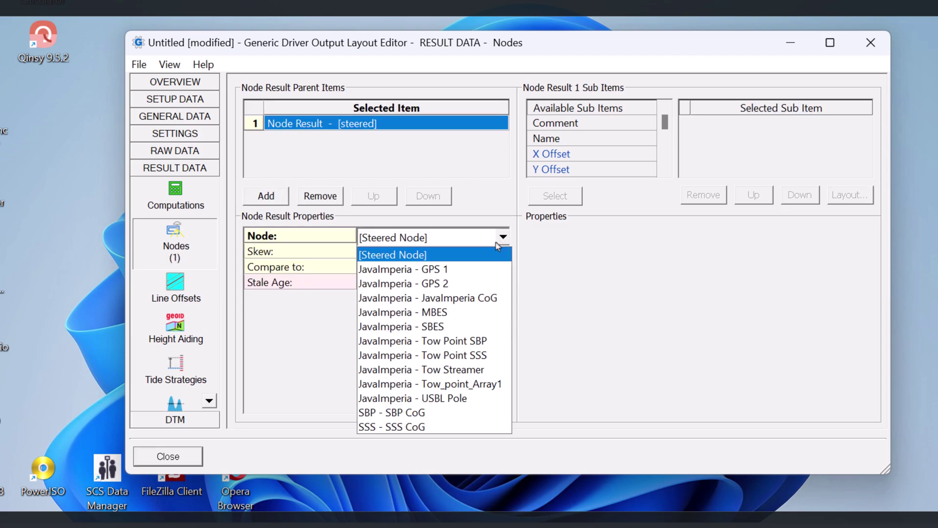
left_click(450, 326)
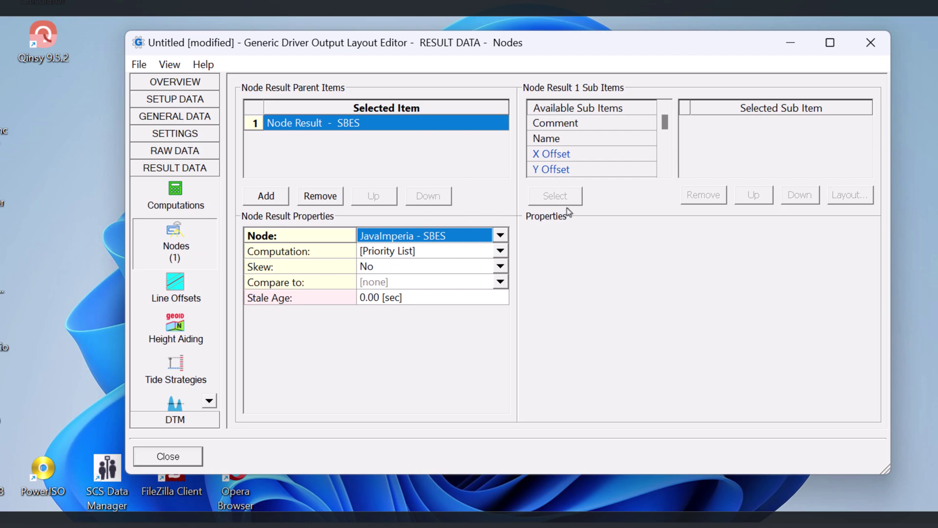
scroll(576, 150, "down", 3)
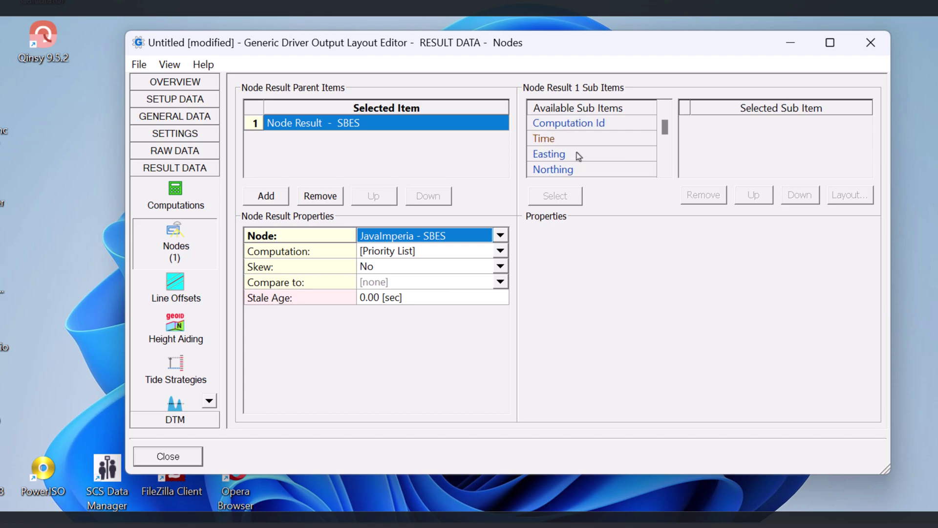
double_click(577, 153)
double_click(571, 169)
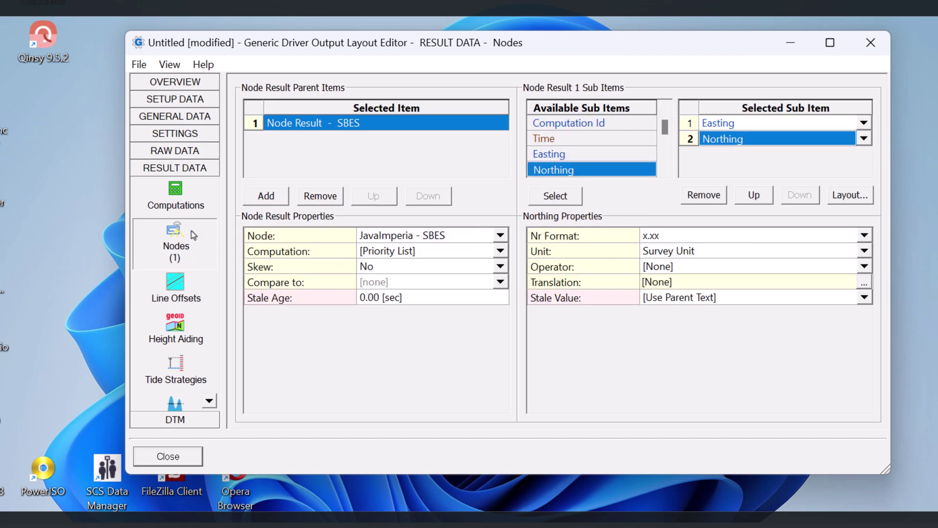
left_click(189, 152)
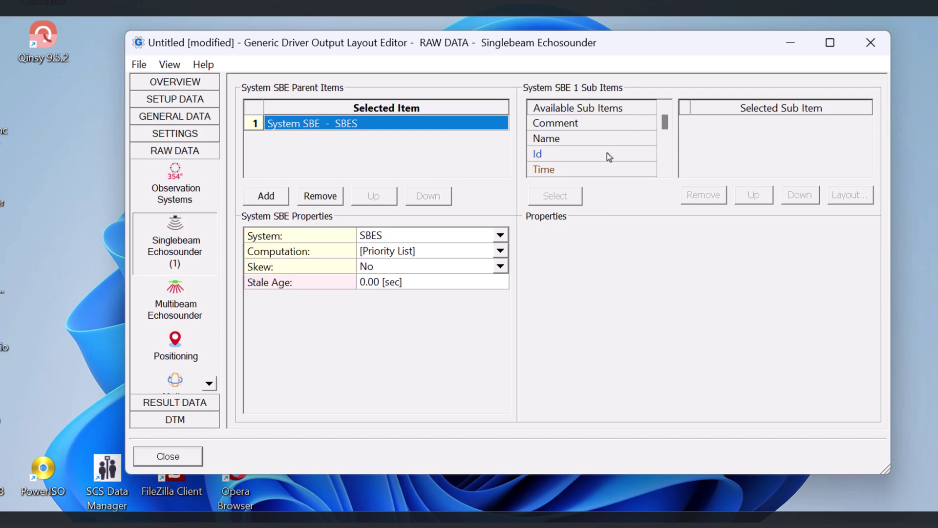
- Add Depth as the output sub item of the SBES echosounder entry
scroll(611, 154, "down", 1)
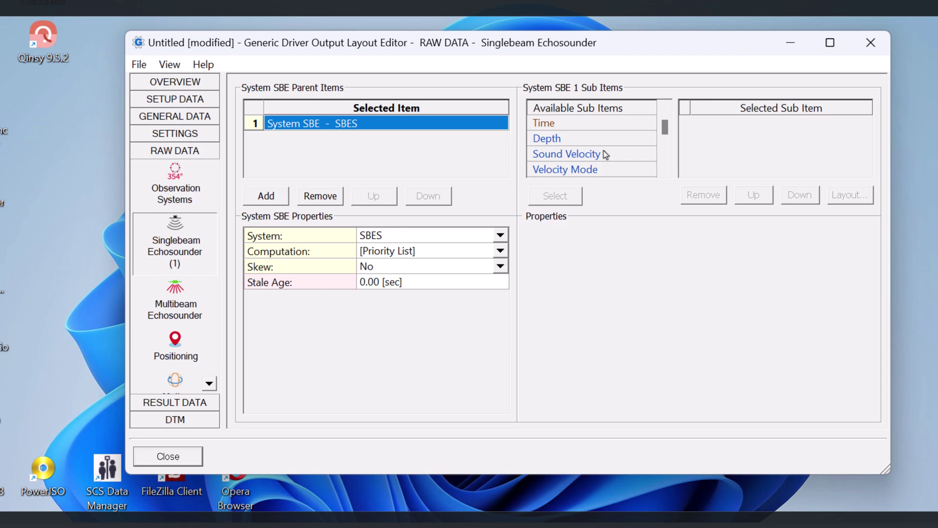
double_click(578, 141)
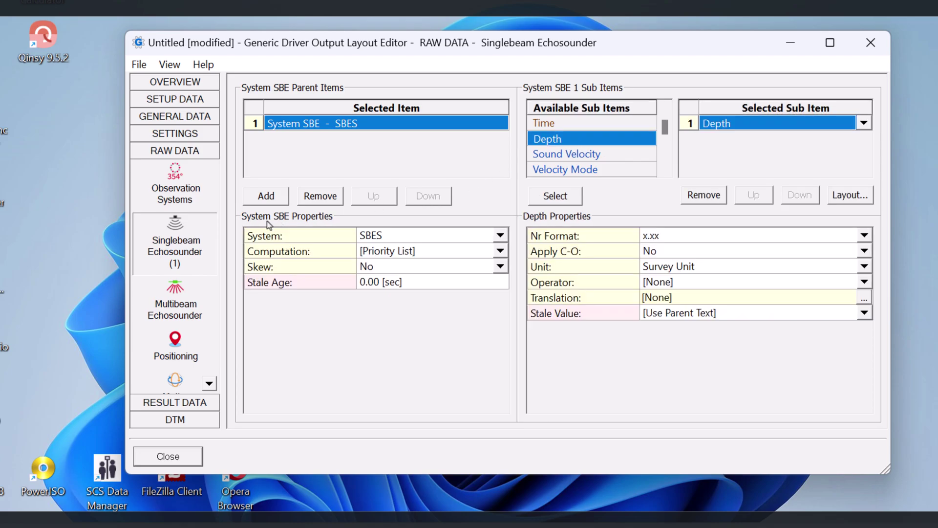
left_click(175, 405)
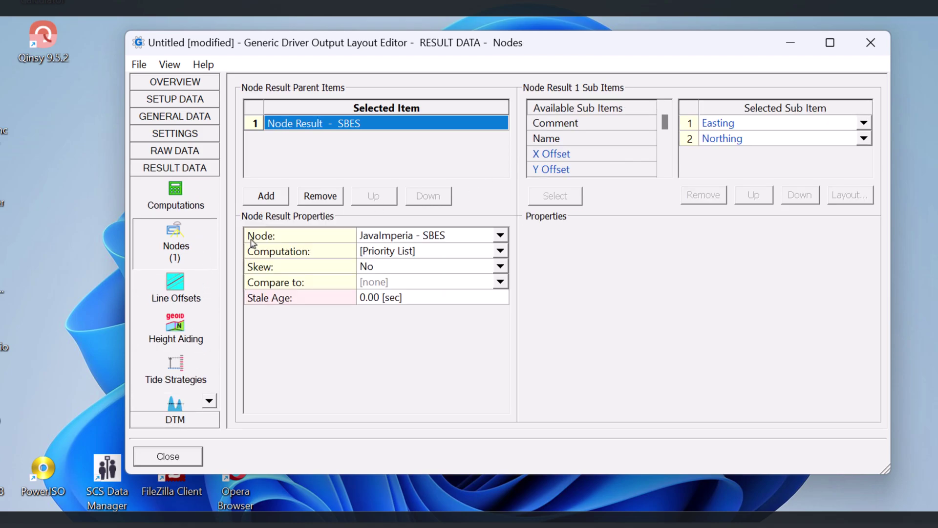
- Review the node result outputs and the singlebeam echosounder raw data entries
scroll(588, 146, "down", 3)
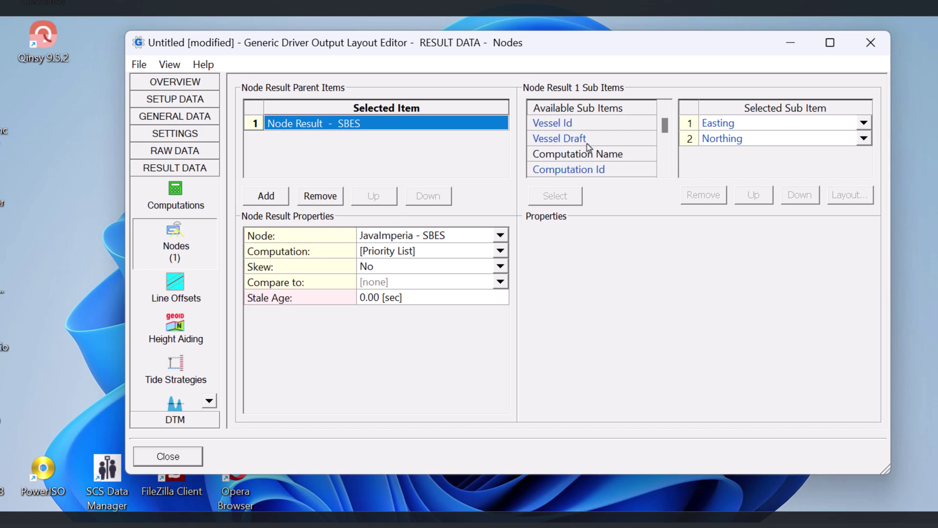
scroll(588, 144, "down", 1)
scroll(587, 143, "down", 2)
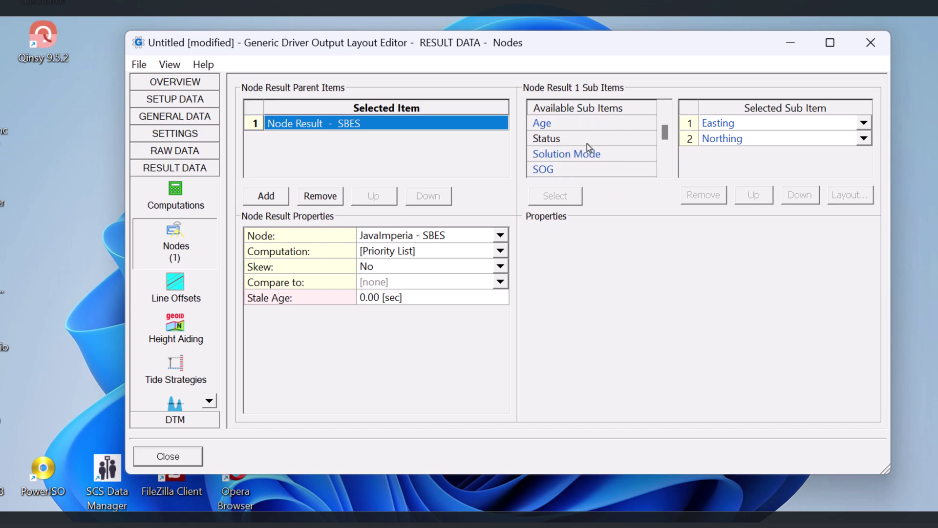
scroll(588, 144, "down", 5)
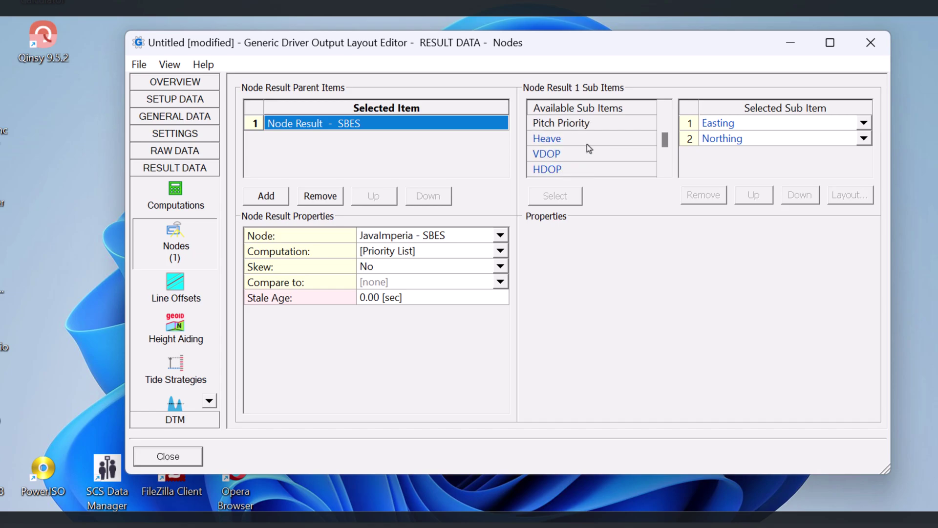
scroll(588, 145, "down", 3)
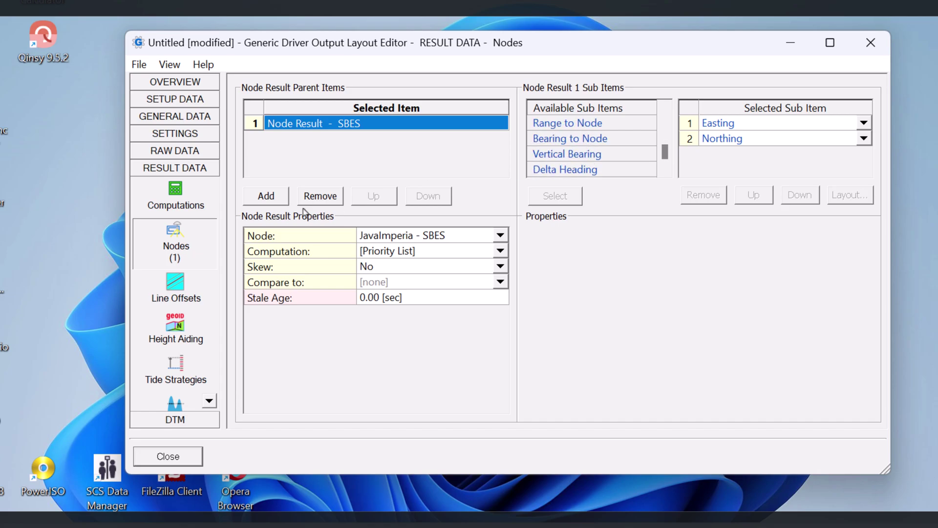
left_click(177, 151)
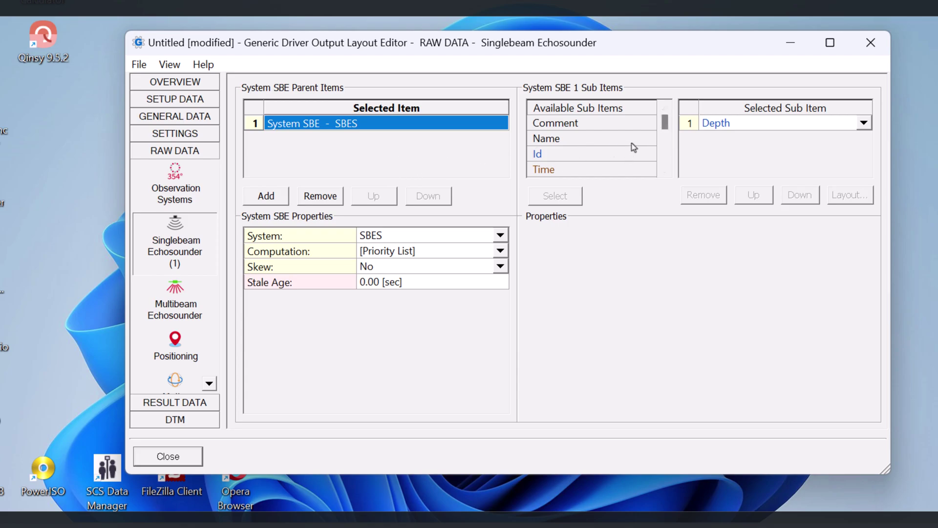
scroll(655, 139, "down", 3)
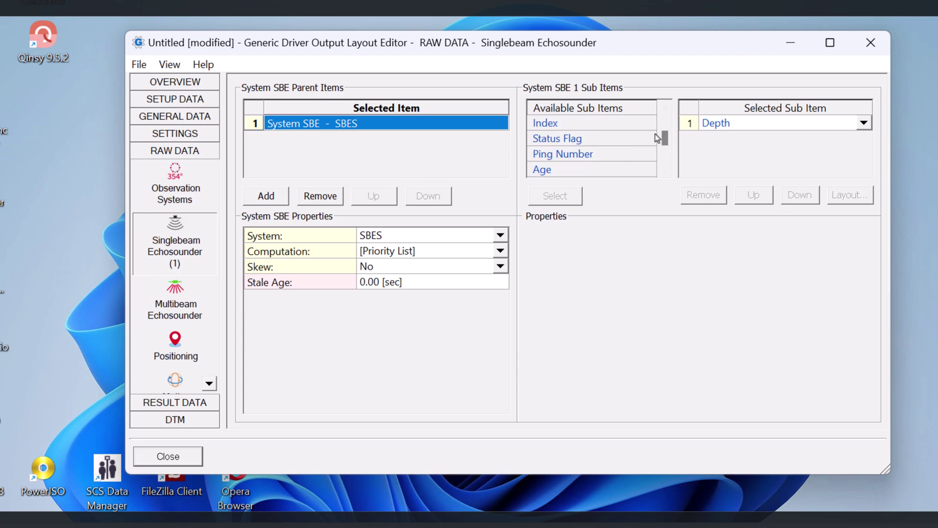
scroll(657, 137, "up", 1)
scroll(657, 137, "up", 1)
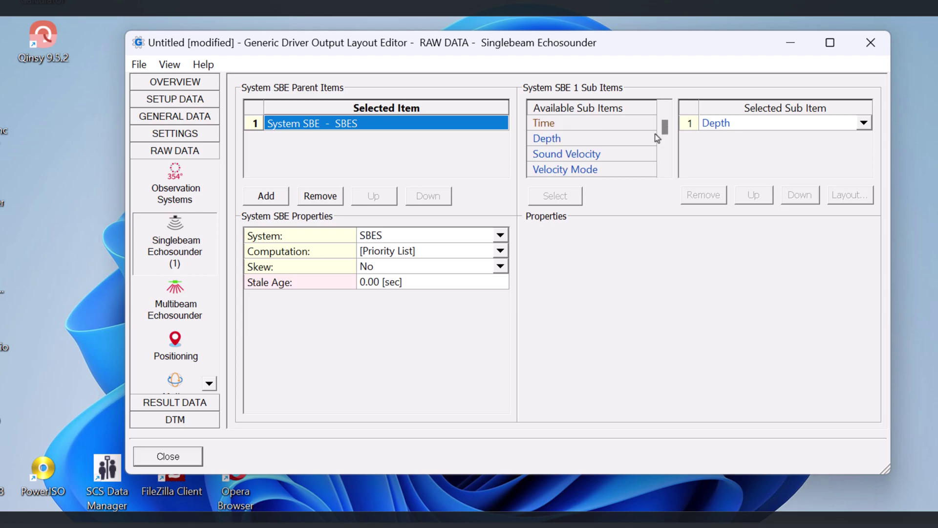
scroll(658, 137, "down", 5)
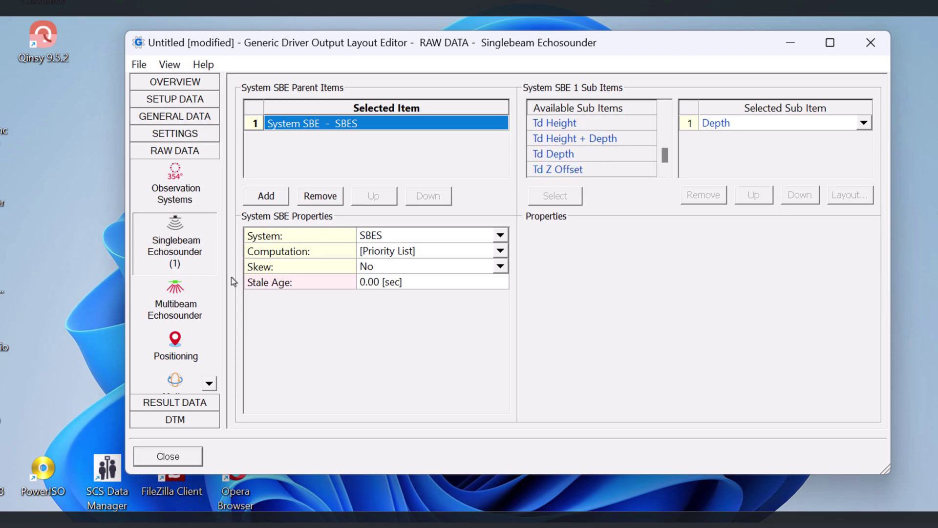
- Widen the Item column of the four-item layout table and save it as 'depth tes.xml'
left_click(177, 99)
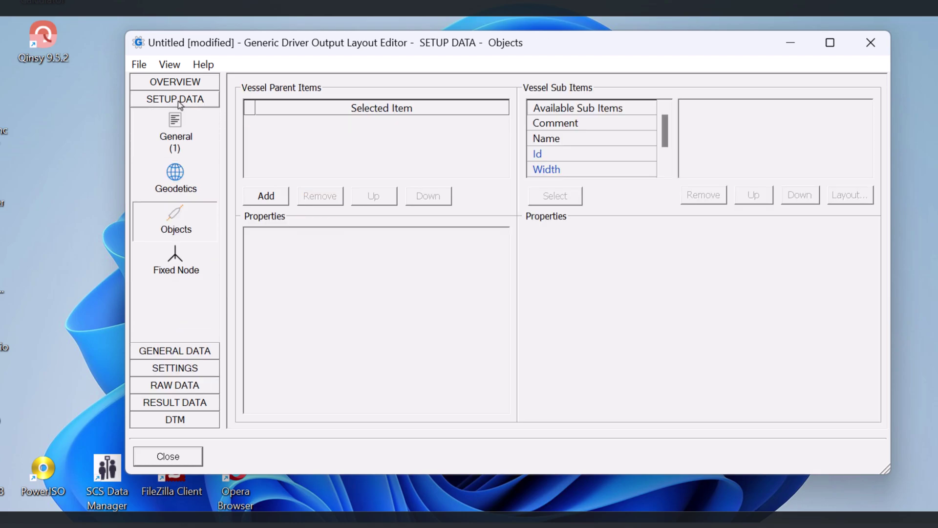
left_click(175, 82)
left_click(175, 155)
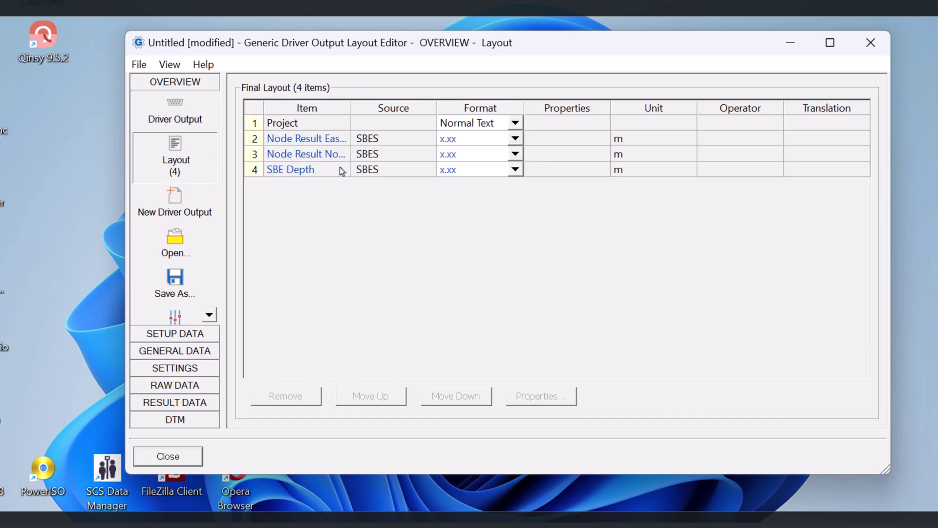
double_click(350, 108)
left_click_drag(376, 108, 407, 114)
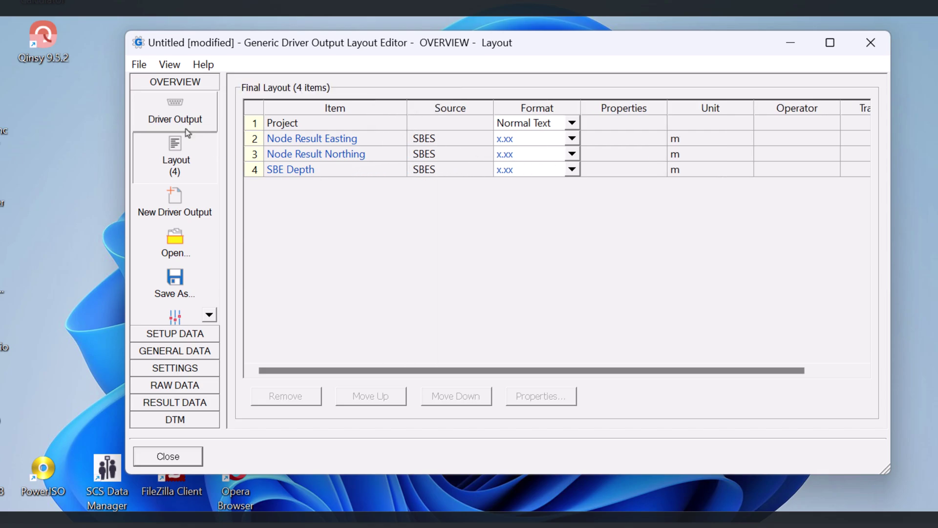
left_click(174, 283)
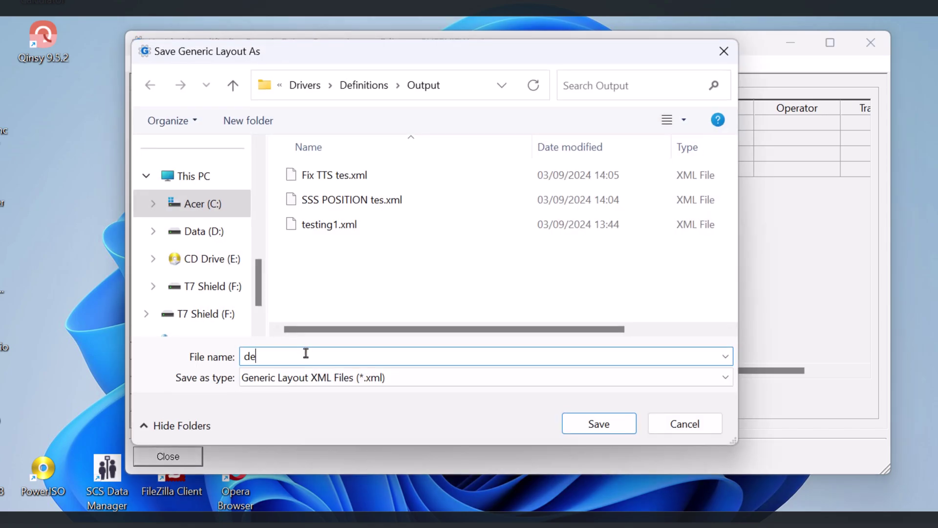
left_click(615, 414)
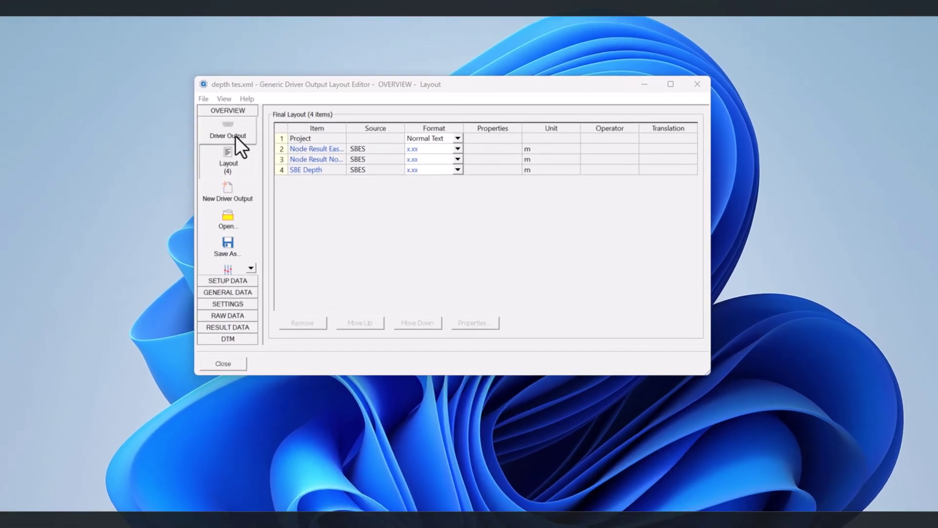
- Set the layout purpose to Display and the update mode to Fix based
left_click(235, 136)
left_click(655, 130)
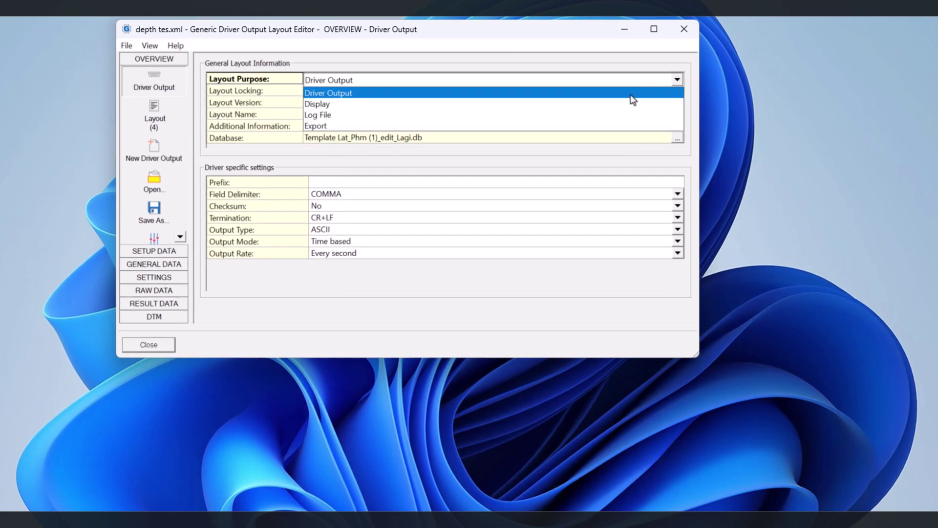
left_click(611, 104)
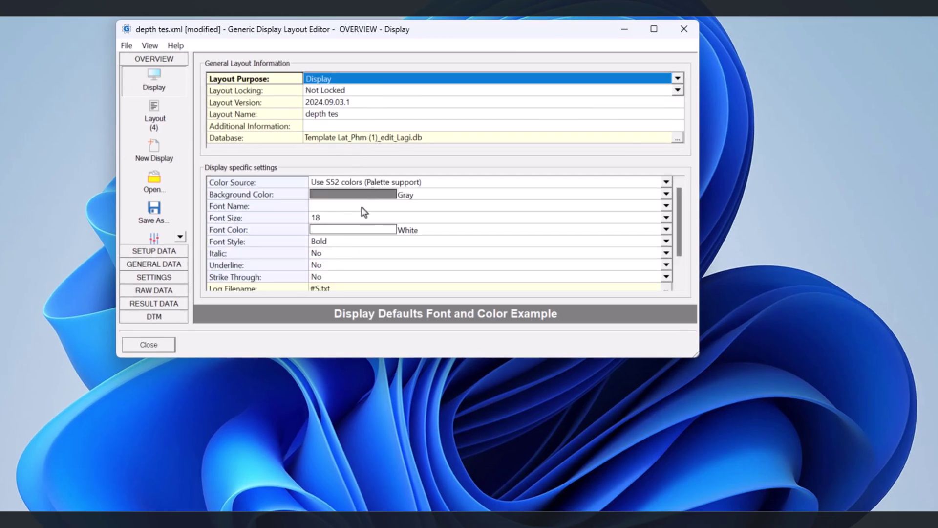
scroll(389, 245, "down", 2)
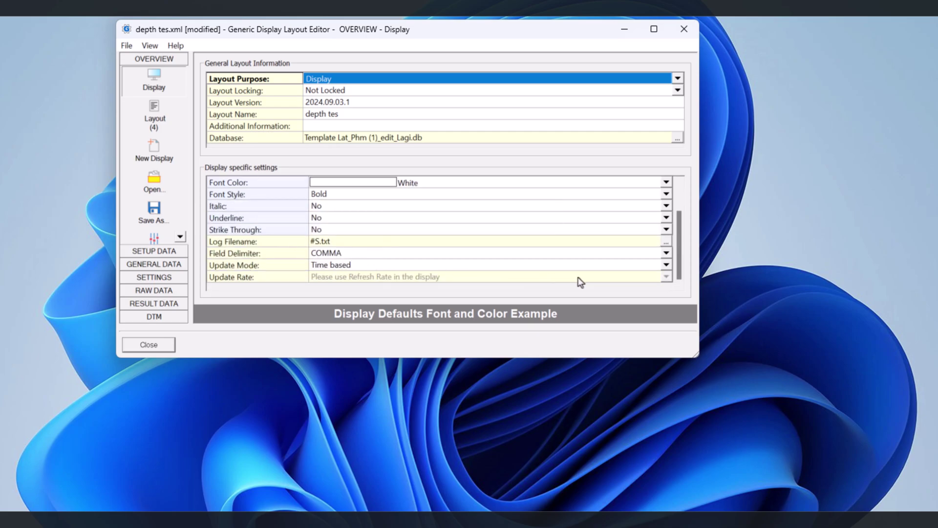
left_click(666, 265)
left_click(634, 292)
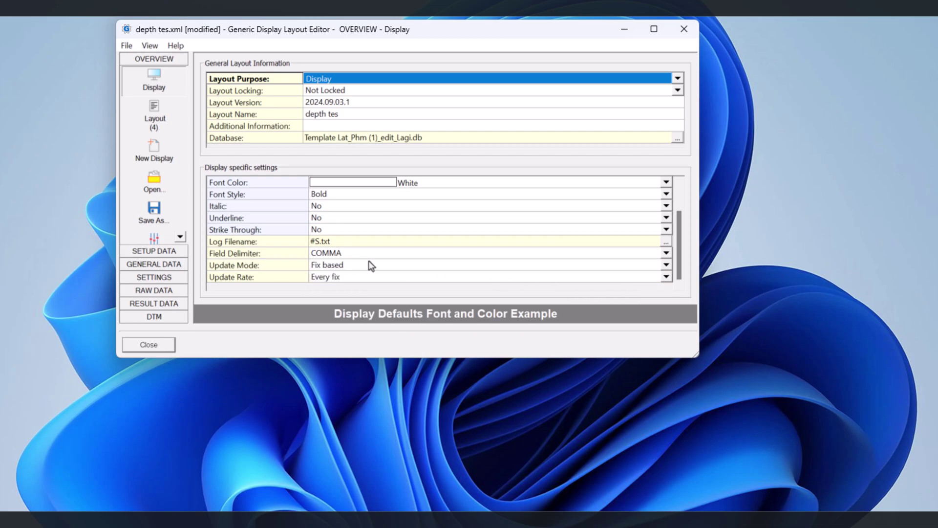
left_click(158, 121)
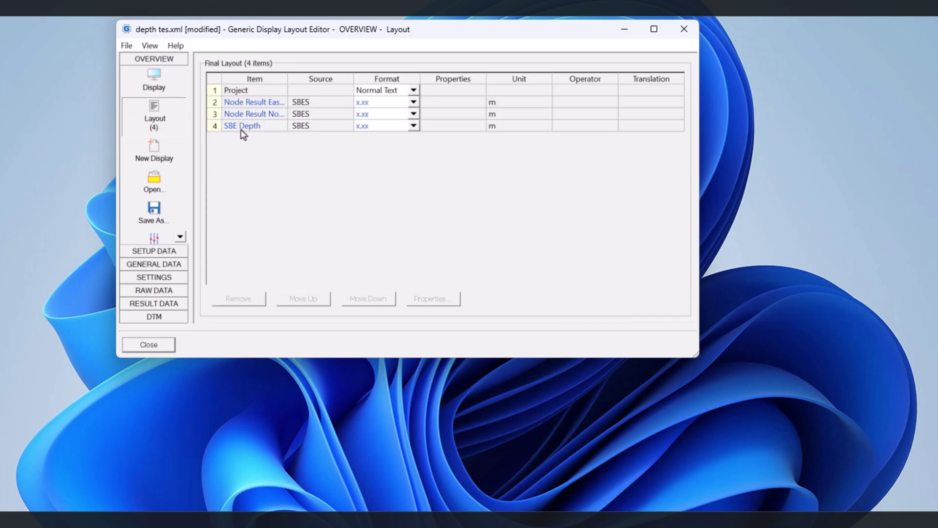
- Start a new display layout without saving the current one and choose a light background colour
left_click(155, 148)
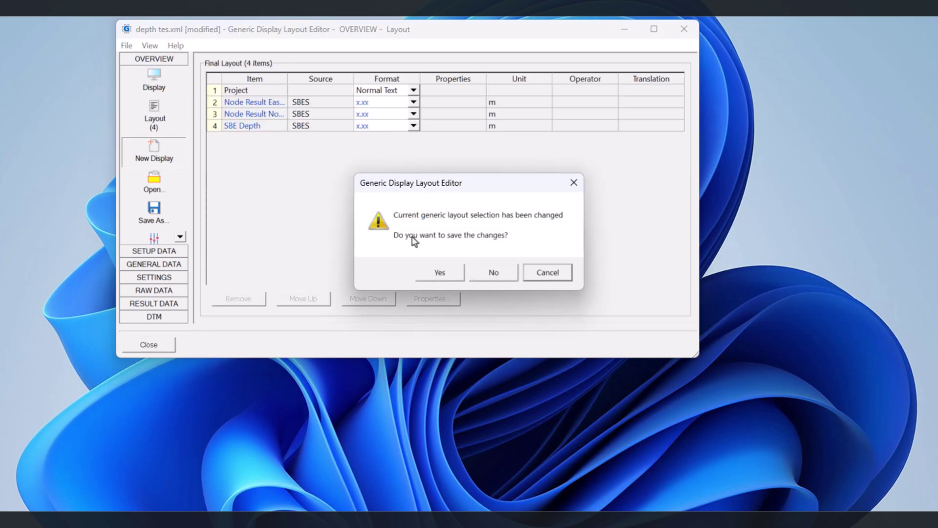
left_click(479, 274)
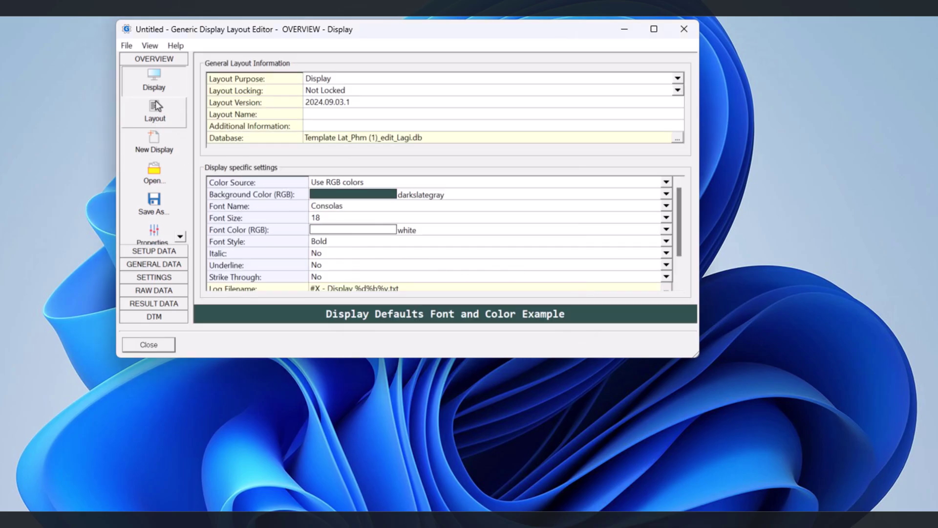
left_click(666, 196)
scroll(643, 215, "down", 3)
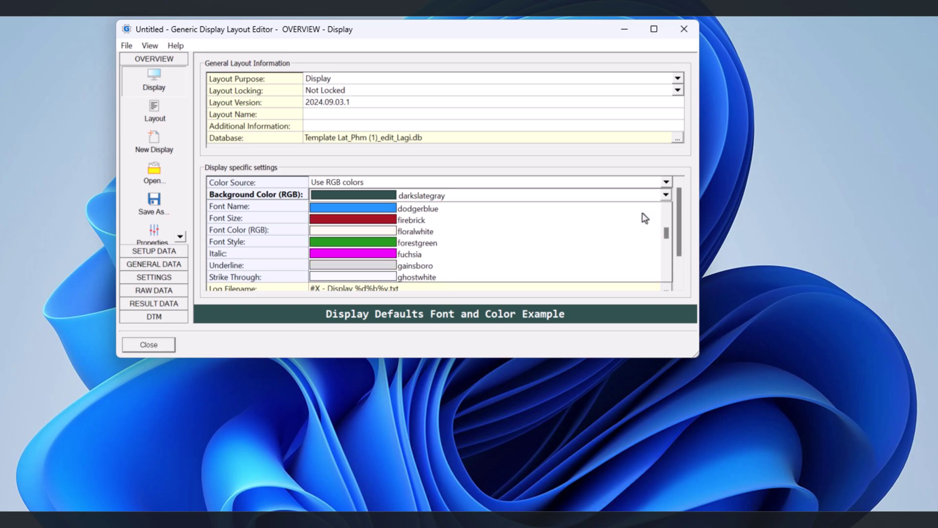
scroll(635, 223, "down", 4)
left_click(612, 245)
- Set the new display's update mode to Fix based
scroll(549, 254, "down", 2)
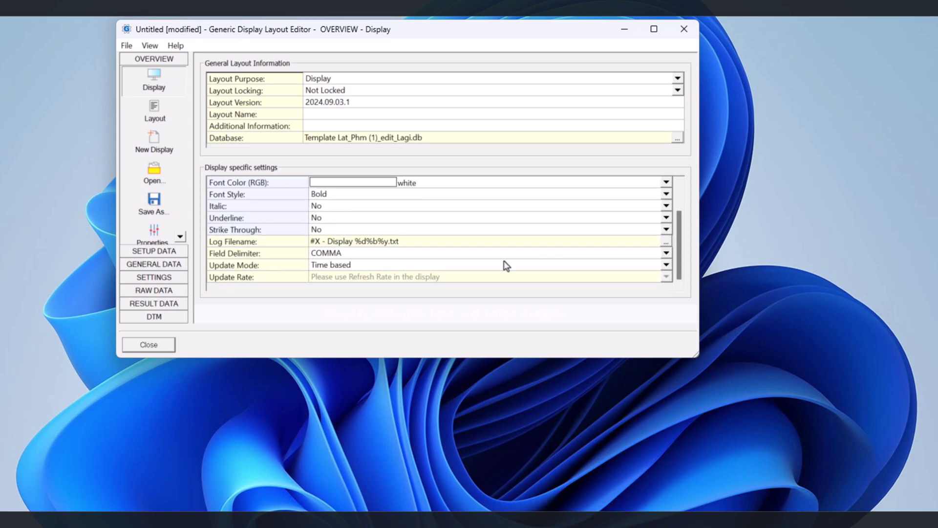
left_click(667, 267)
left_click(621, 287)
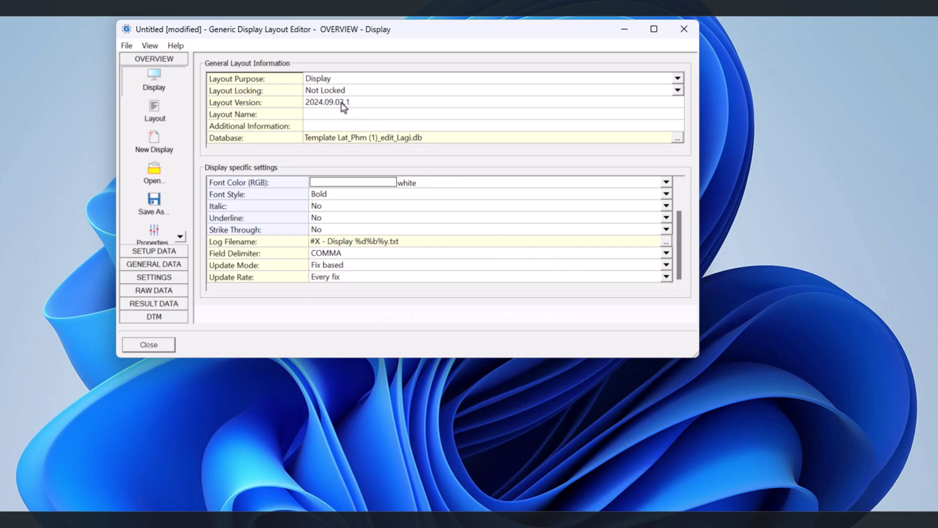
left_click(184, 107)
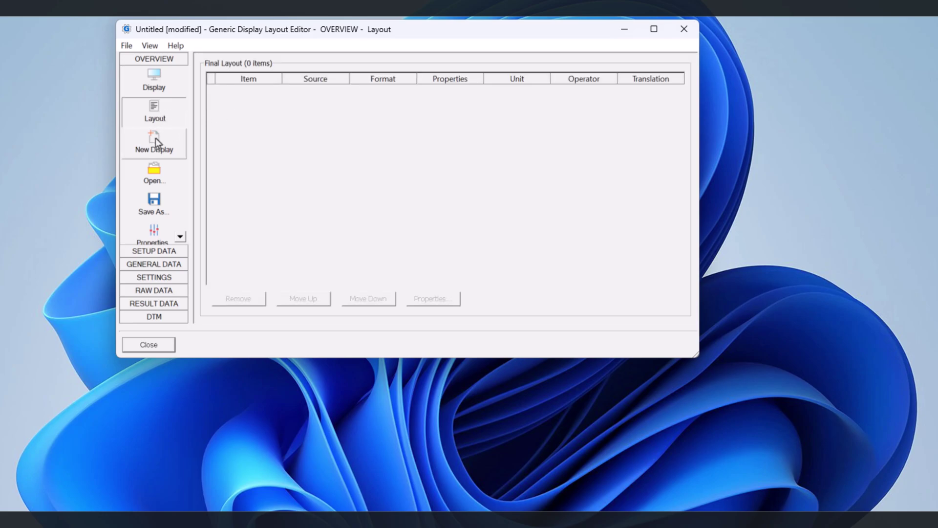
- Add Project as a General item, keeping the default font and Normal Text format
left_click(162, 253)
left_click(155, 93)
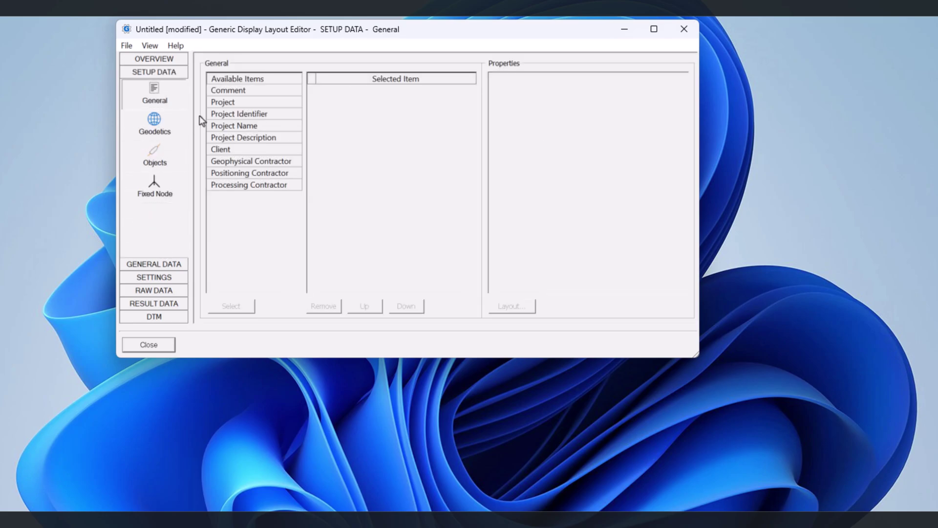
left_click(229, 104)
left_click(235, 306)
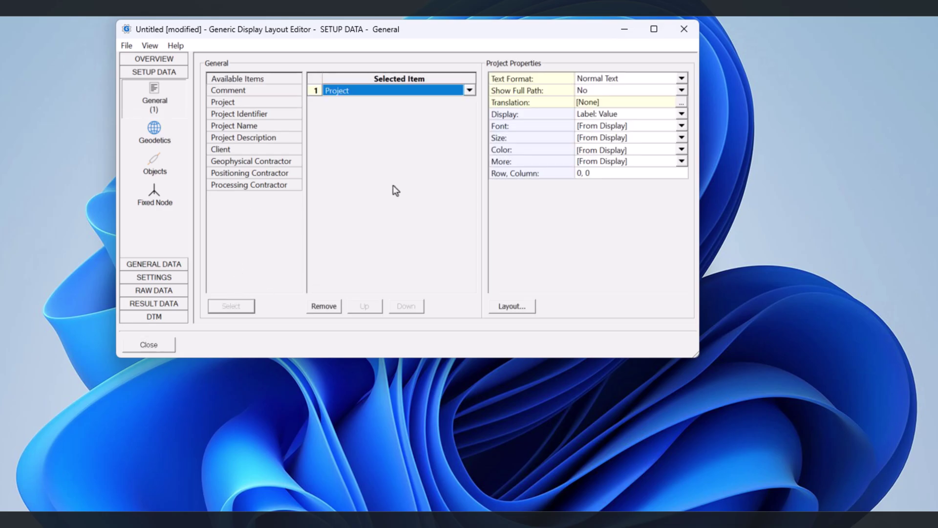
left_click(679, 127)
left_click(680, 128)
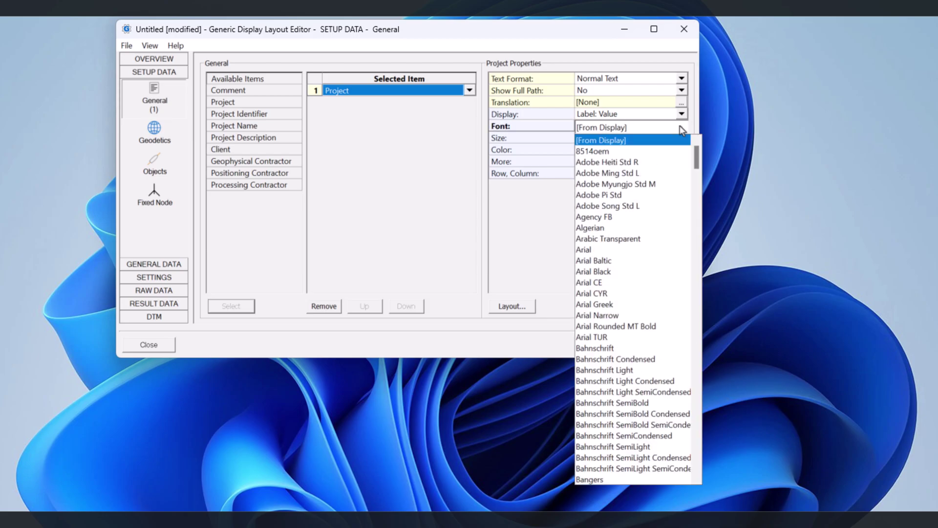
left_click(680, 127)
left_click(682, 79)
left_click(682, 78)
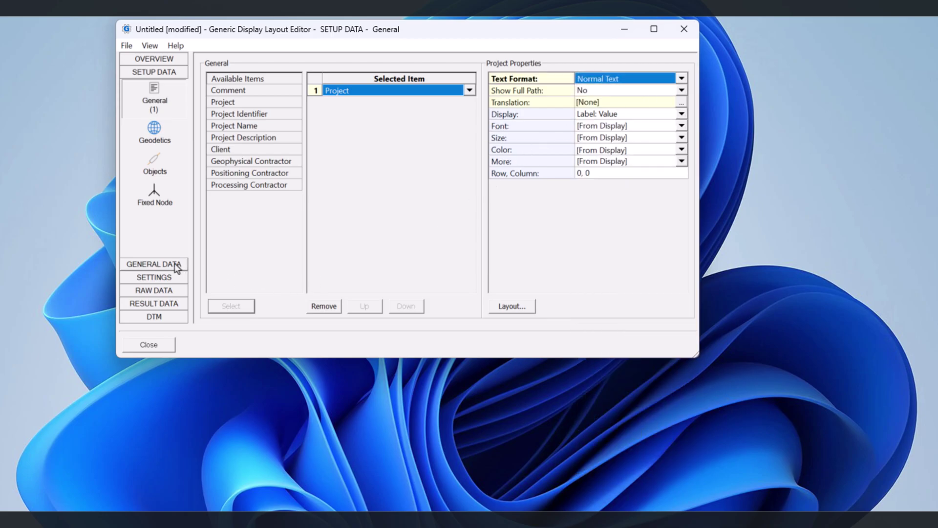
- Add a System SBE singlebeam echosounder entry with Depth as its sub item
left_click(163, 289)
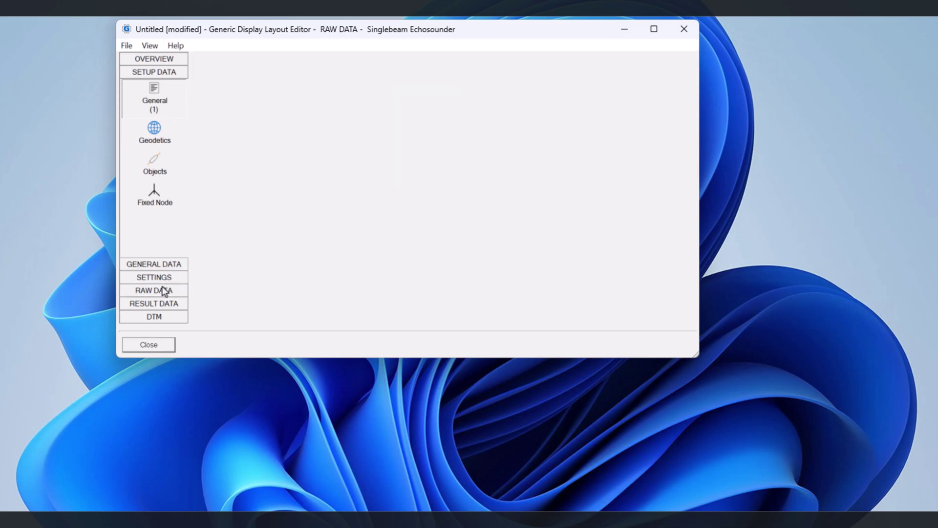
left_click(226, 147)
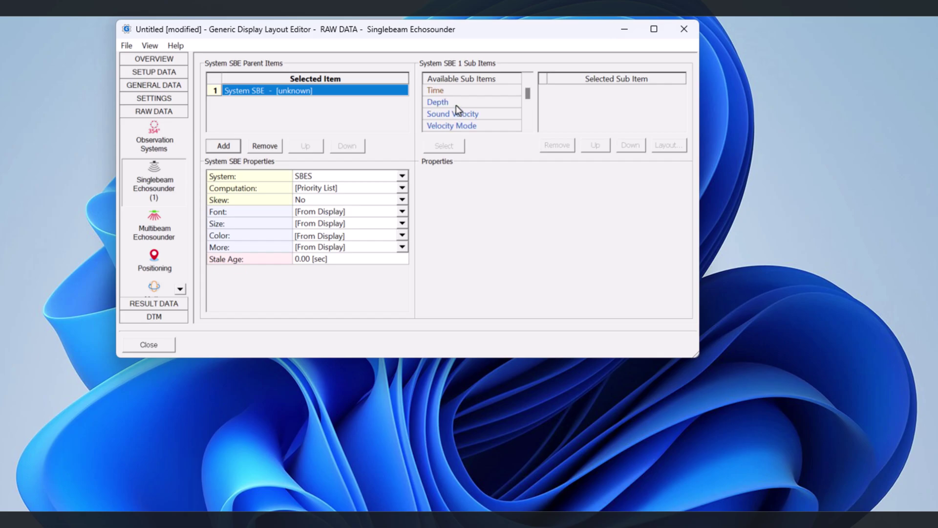
double_click(454, 103)
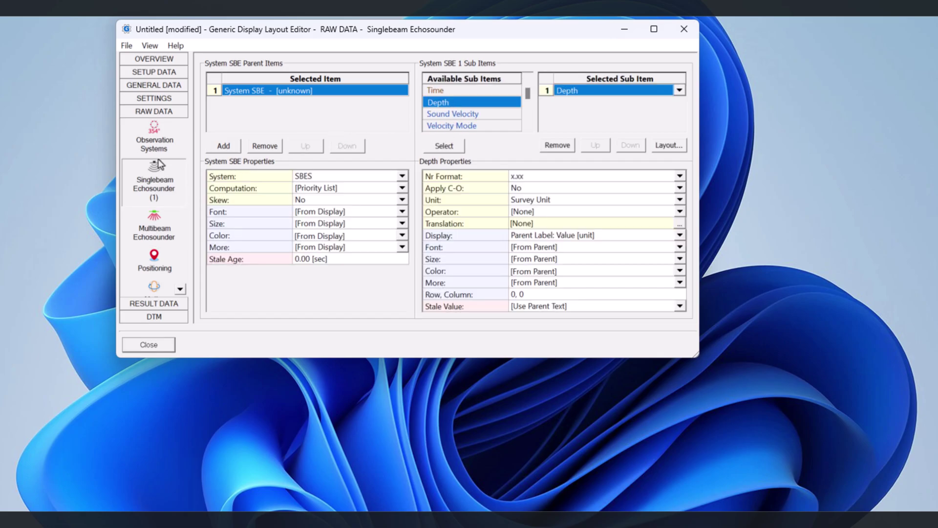
- Add a GPS_1 positioning system entry outputting Easting and Northing
left_click(155, 258)
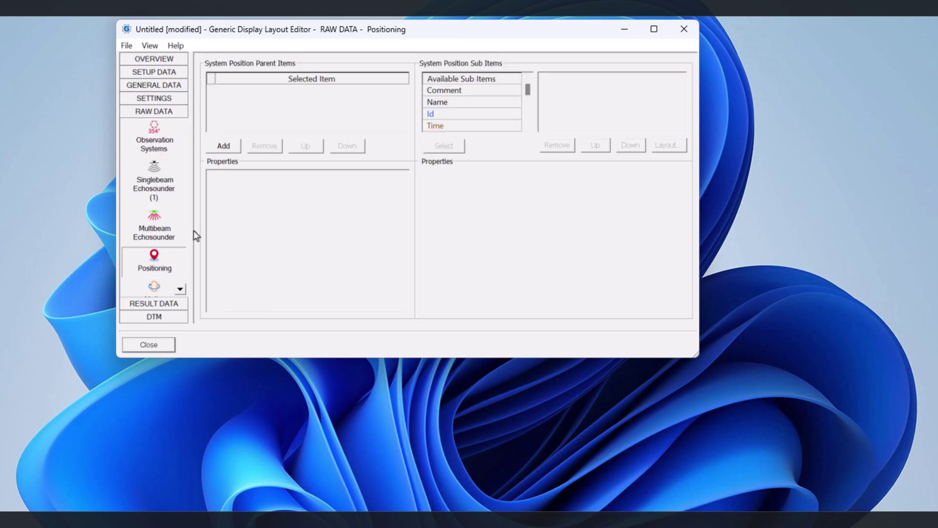
left_click(225, 147)
left_click(402, 176)
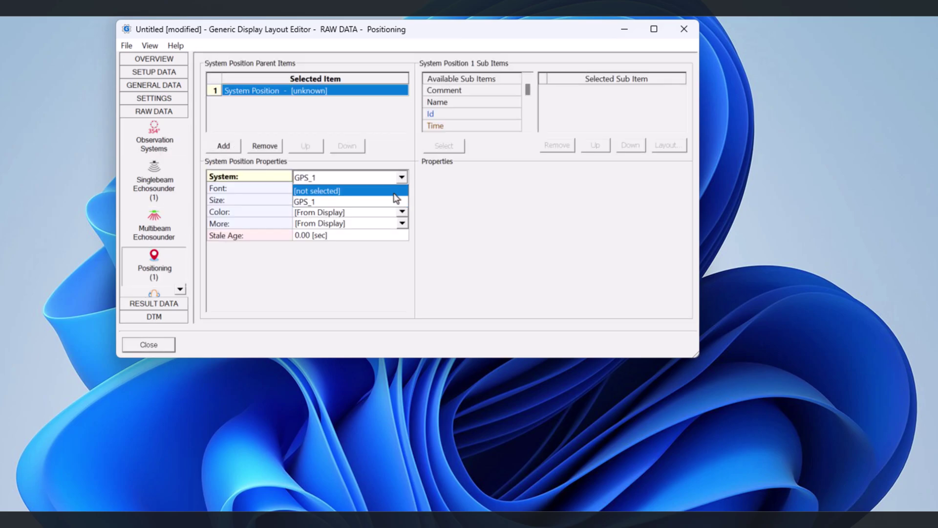
left_click(395, 200)
left_click(401, 188)
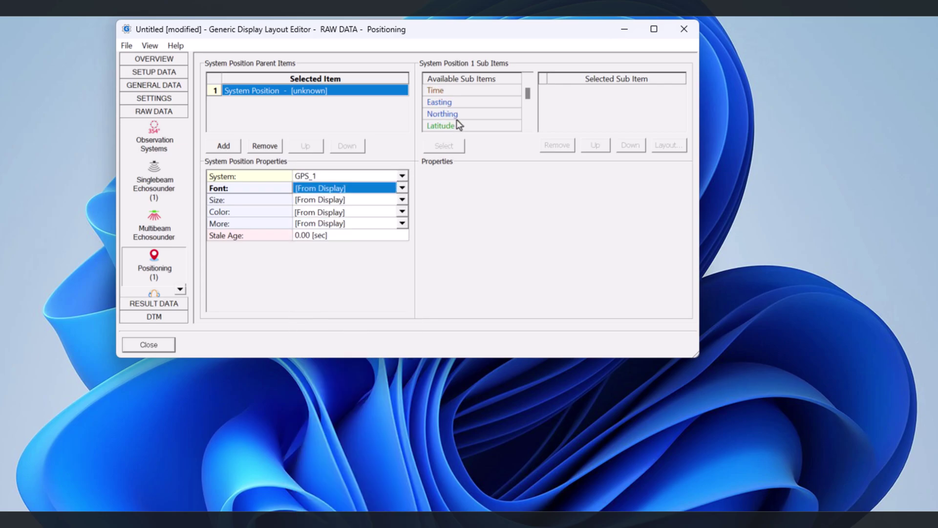
double_click(455, 104)
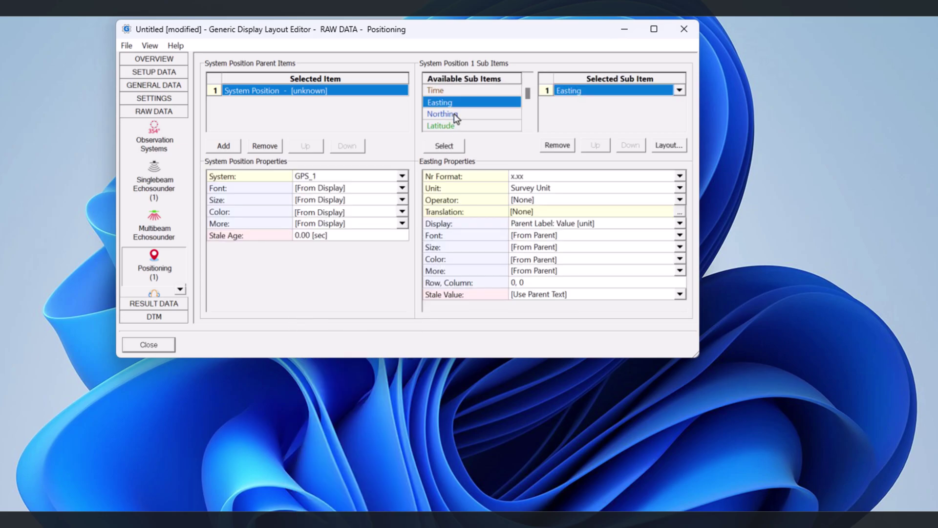
double_click(454, 114)
scroll(477, 125, "down", 1)
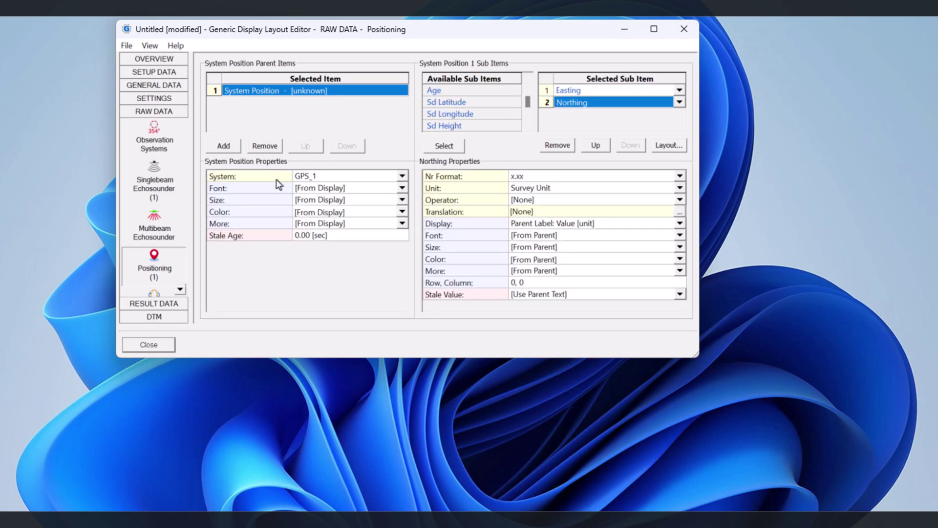
- Add a JavaImperia - GPS 1 node result outputting Easting and Northing
left_click(164, 305)
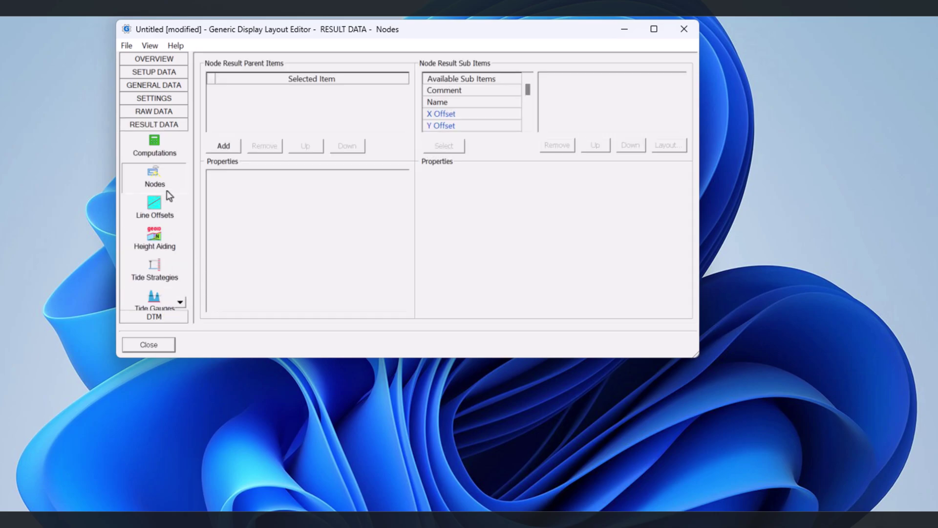
left_click(233, 148)
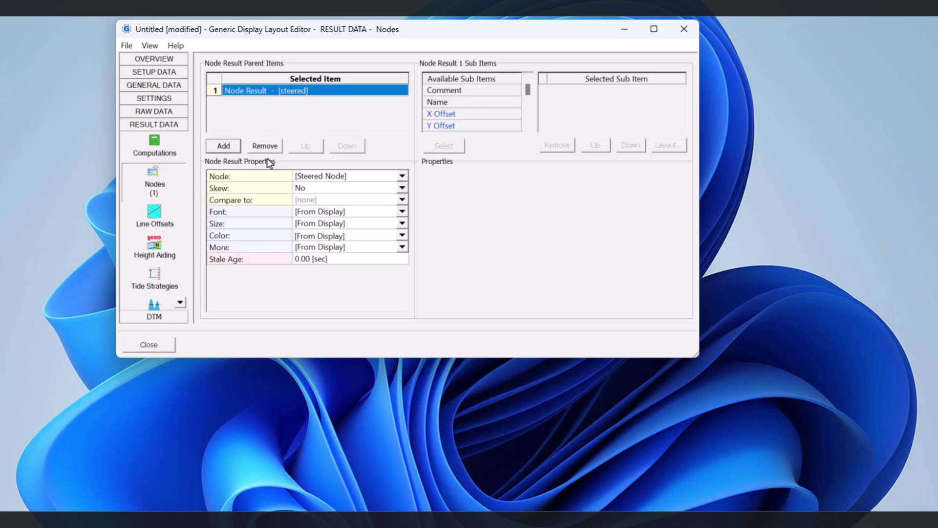
left_click(402, 176)
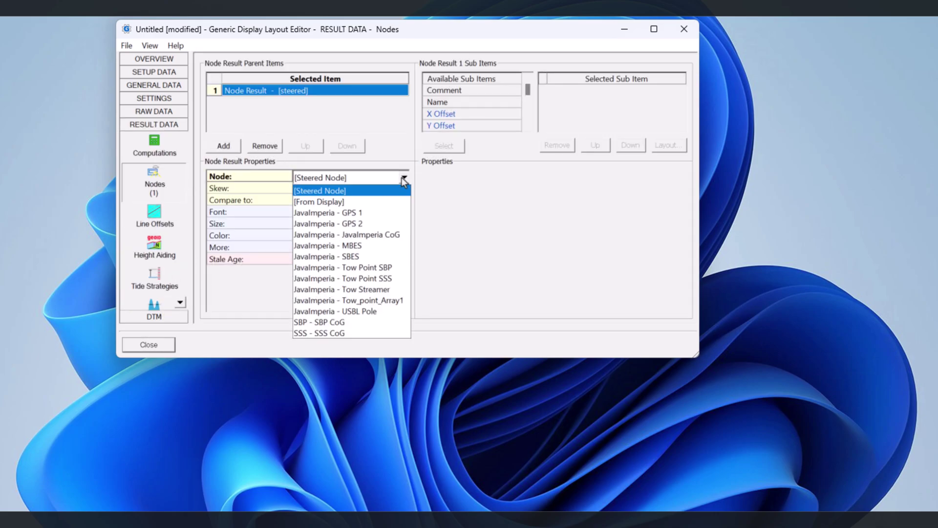
left_click(386, 214)
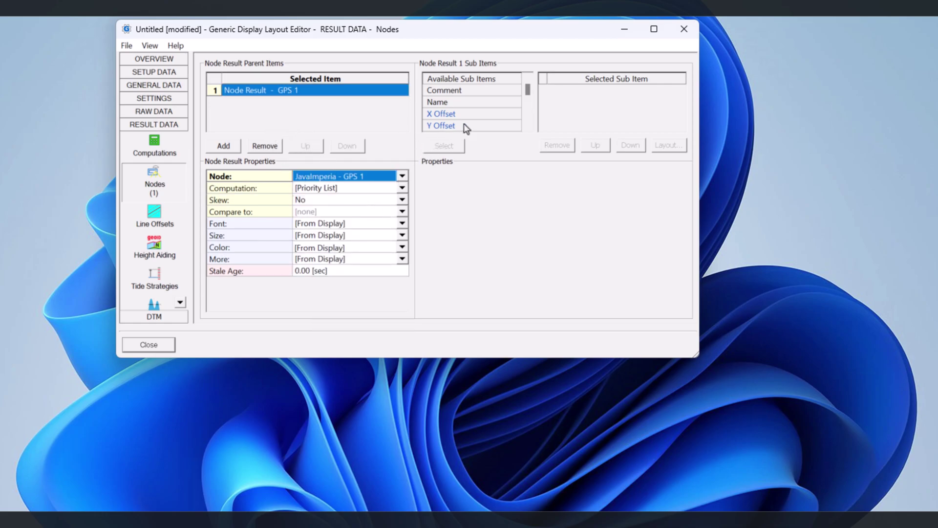
scroll(509, 110, "down", 2)
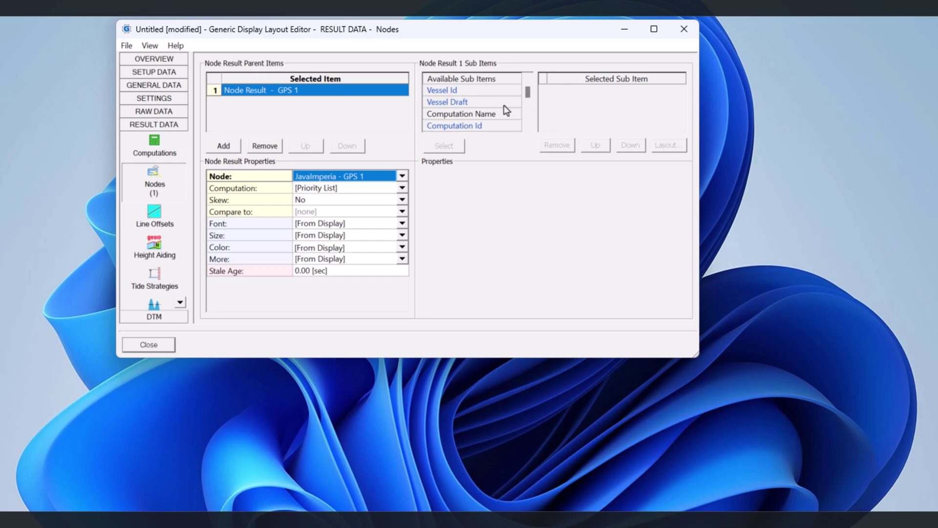
scroll(501, 108, "down", 1)
double_click(494, 112)
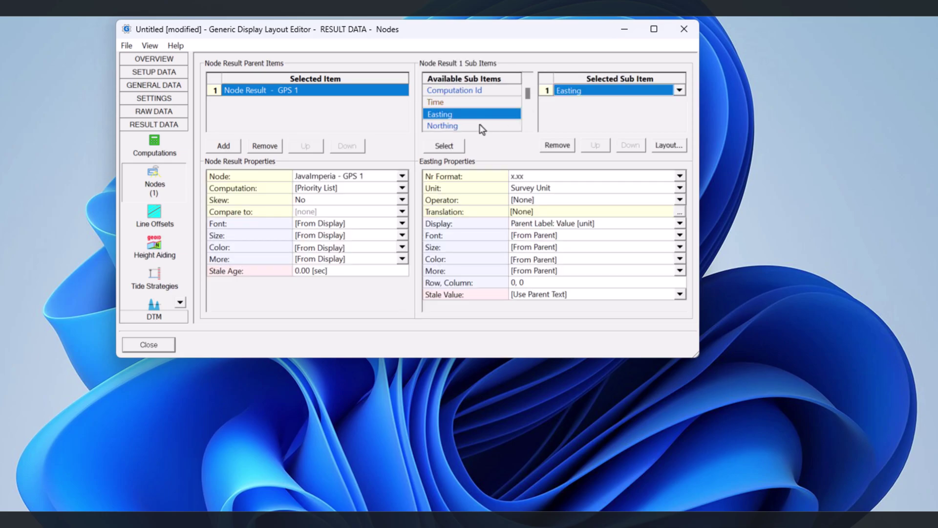
double_click(479, 125)
- Add a JavaImperia CoG node result outputting SOG and COG
left_click(238, 150)
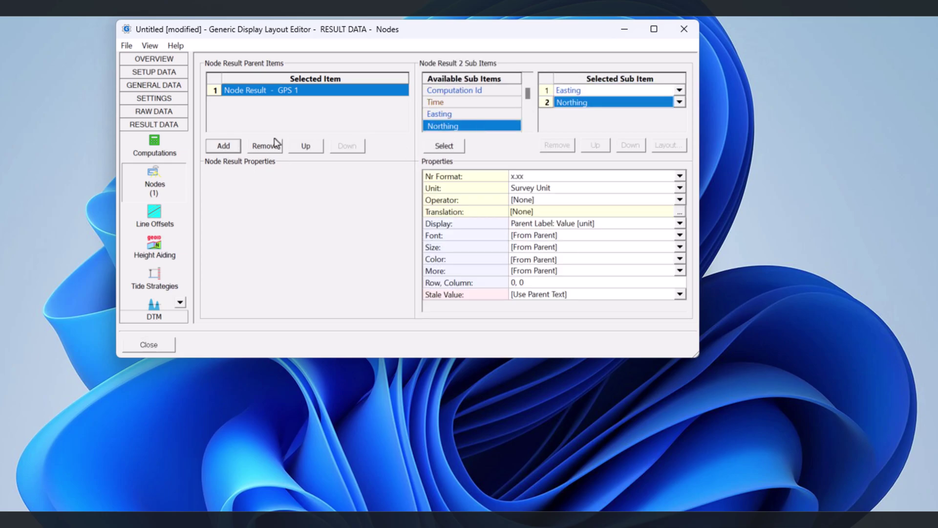
left_click(403, 176)
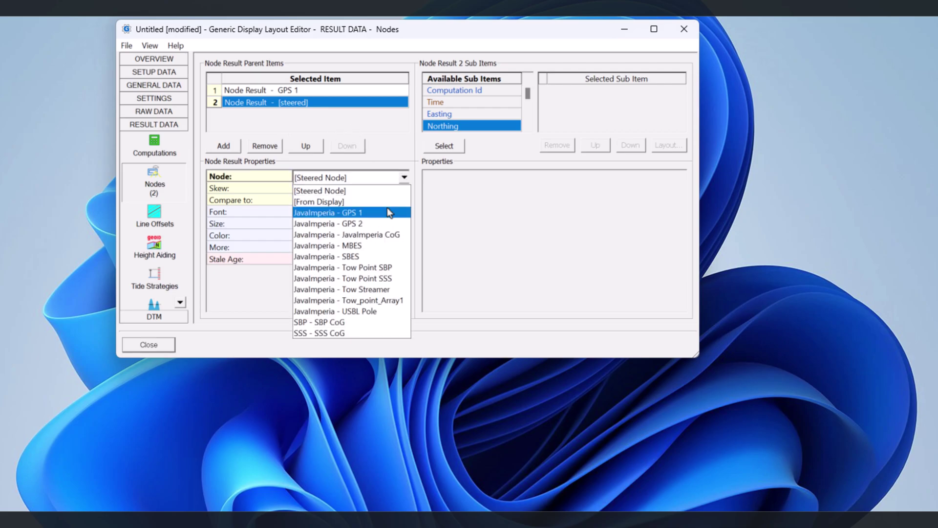
left_click(378, 237)
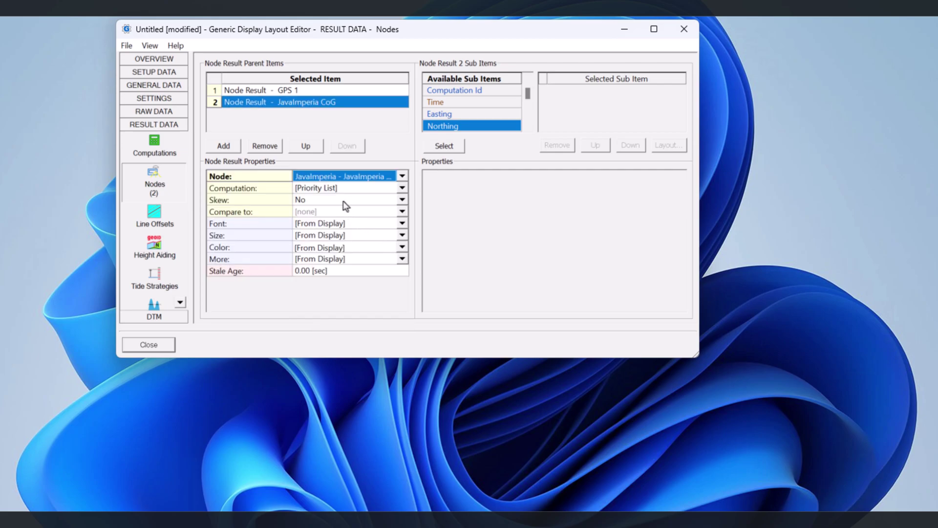
scroll(472, 113, "down", 1)
scroll(473, 118, "down", 2)
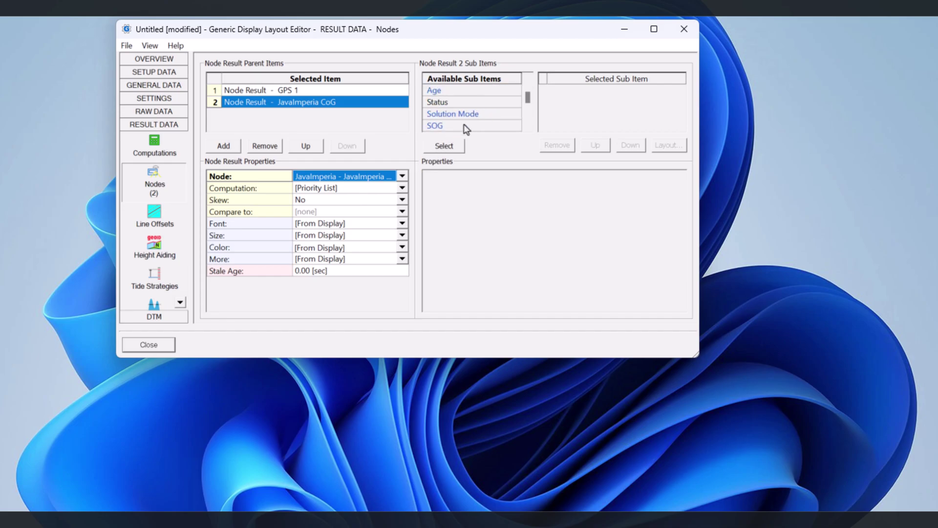
double_click(464, 126)
scroll(462, 126, "down", 1)
left_click(451, 105)
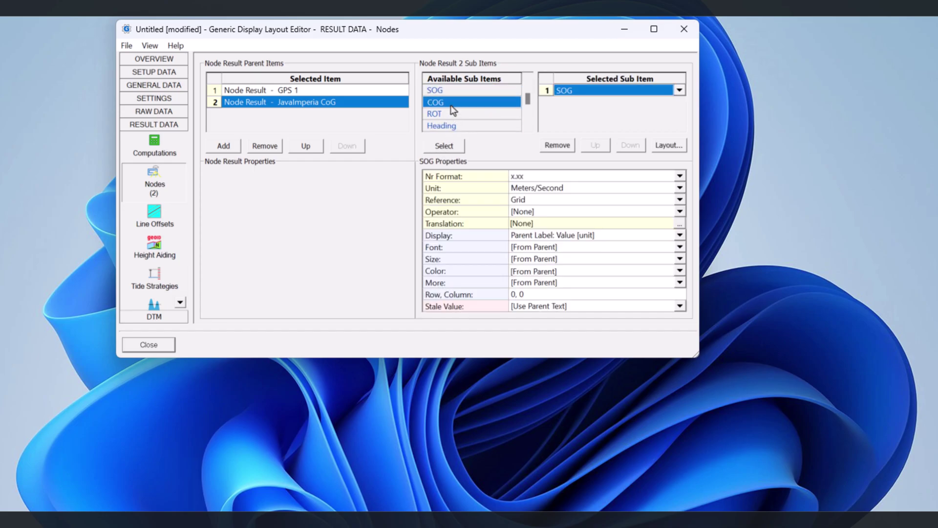
double_click(451, 105)
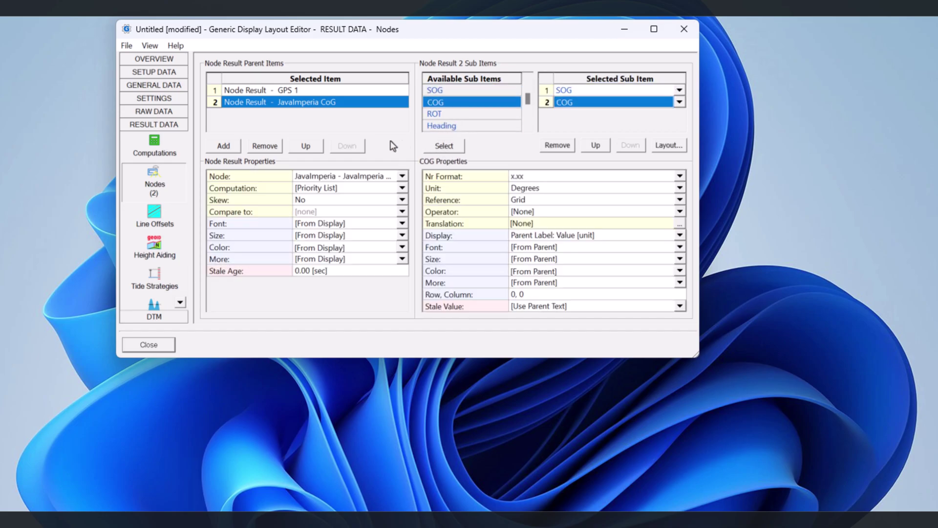
left_click(164, 85)
- Save the current eight-item layout from the Layout overview under the name Display_GLE1
left_click(168, 73)
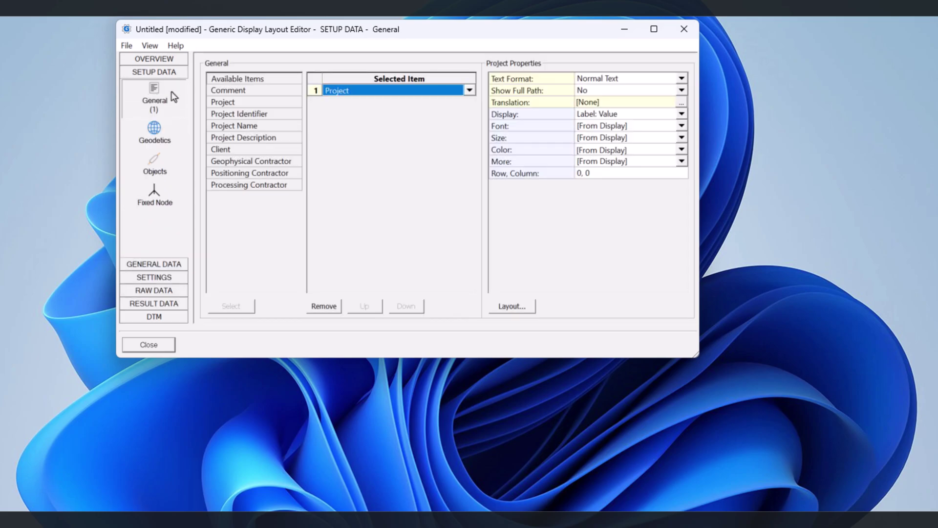
left_click(159, 59)
left_click(155, 116)
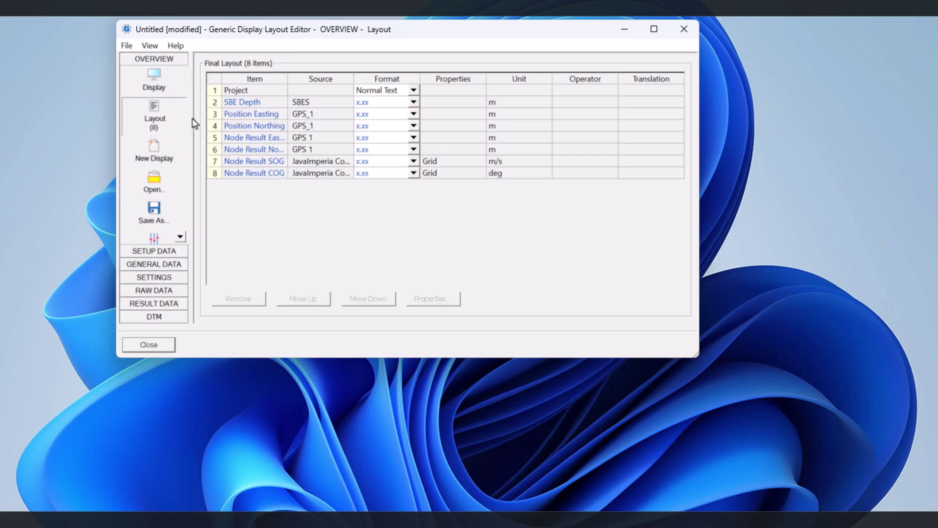
left_click(180, 207)
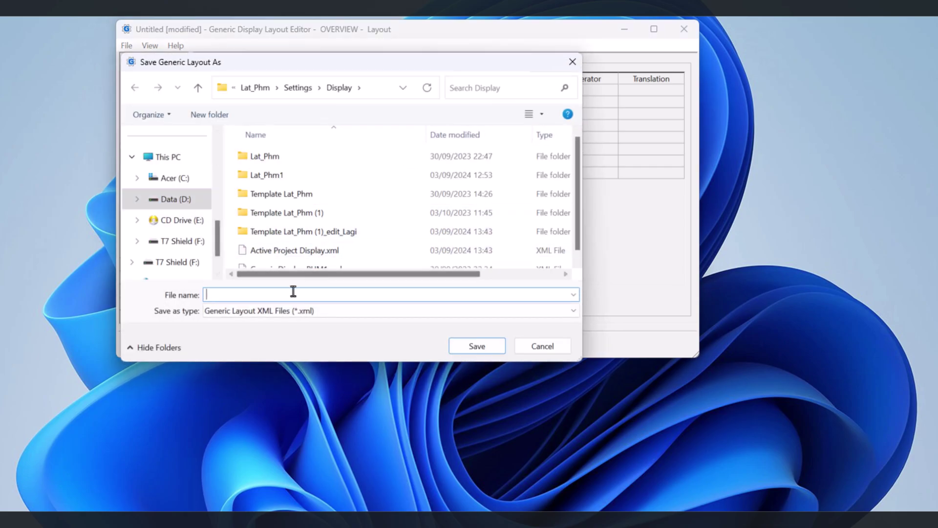
scroll(336, 252, "down", 1)
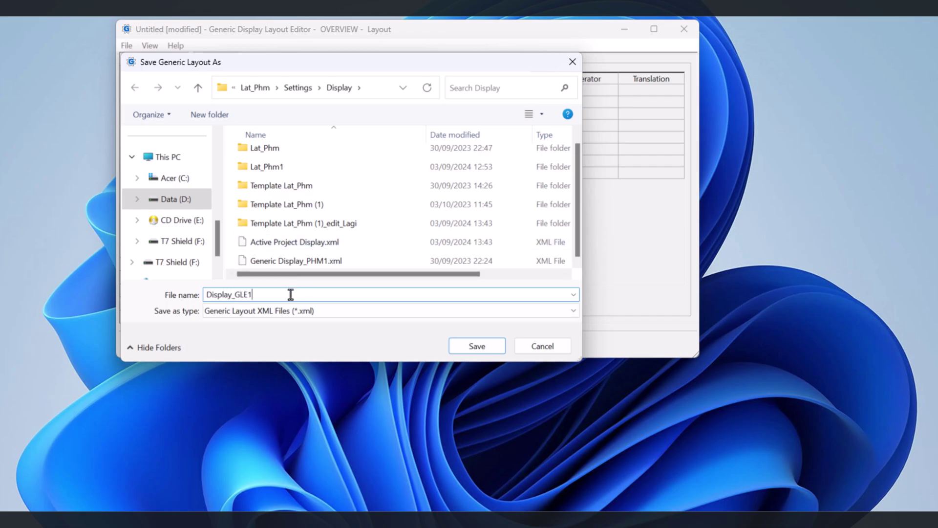
left_click(454, 348)
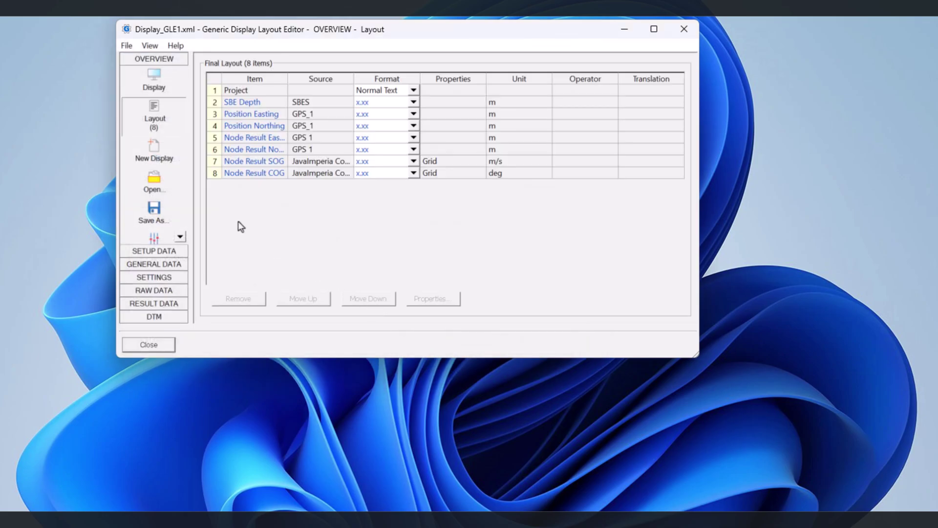
- Set the layout's Layout Purpose to Log File
left_click(155, 82)
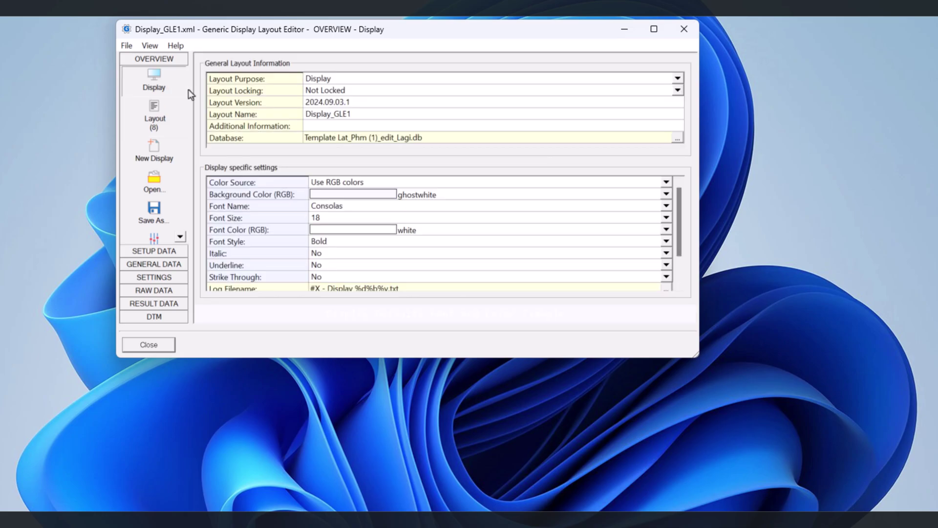
left_click(677, 81)
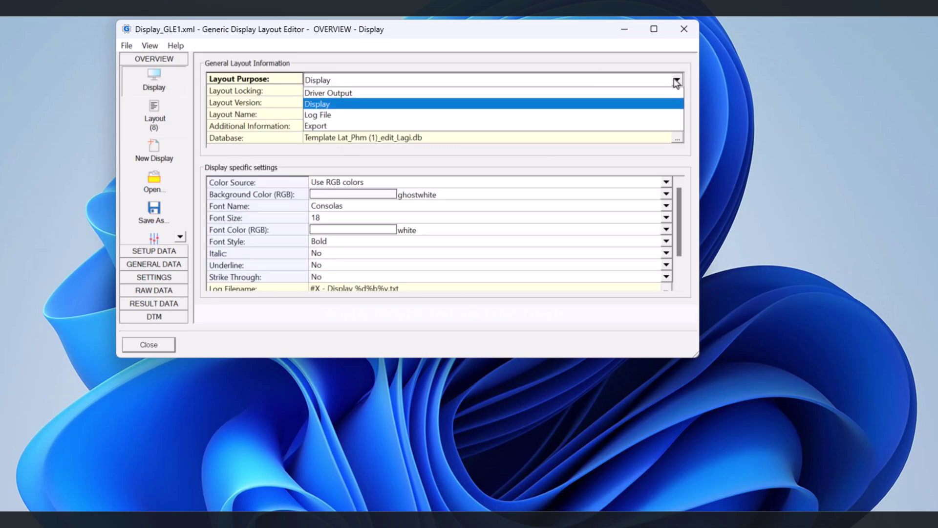
left_click(606, 117)
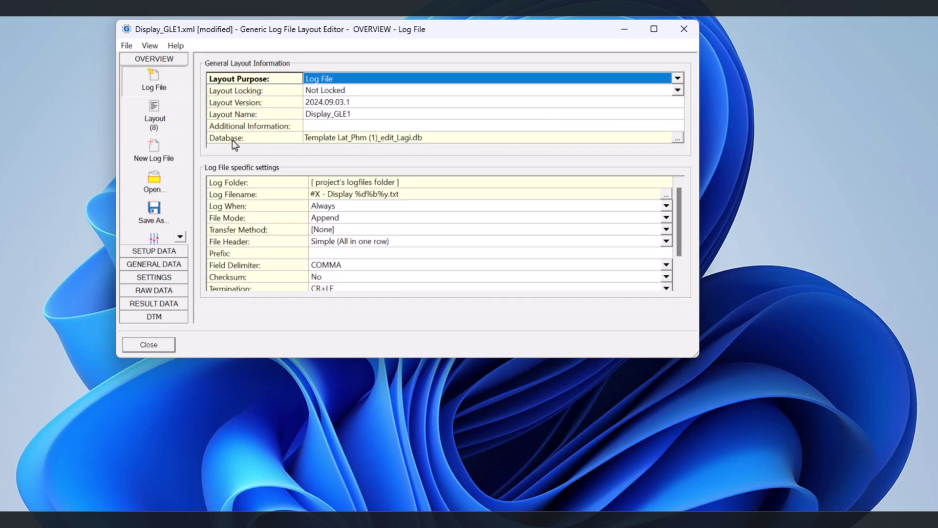
left_click(164, 123)
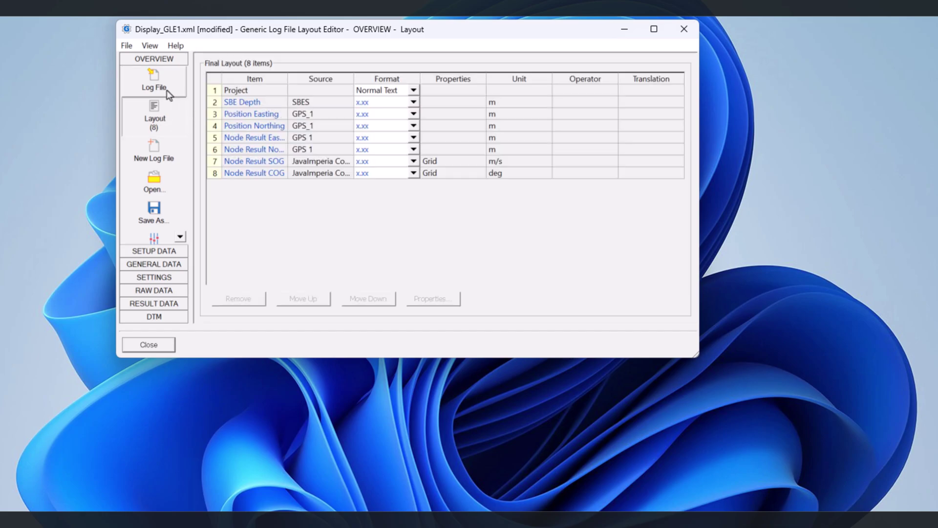
left_click(166, 90)
left_click(164, 120)
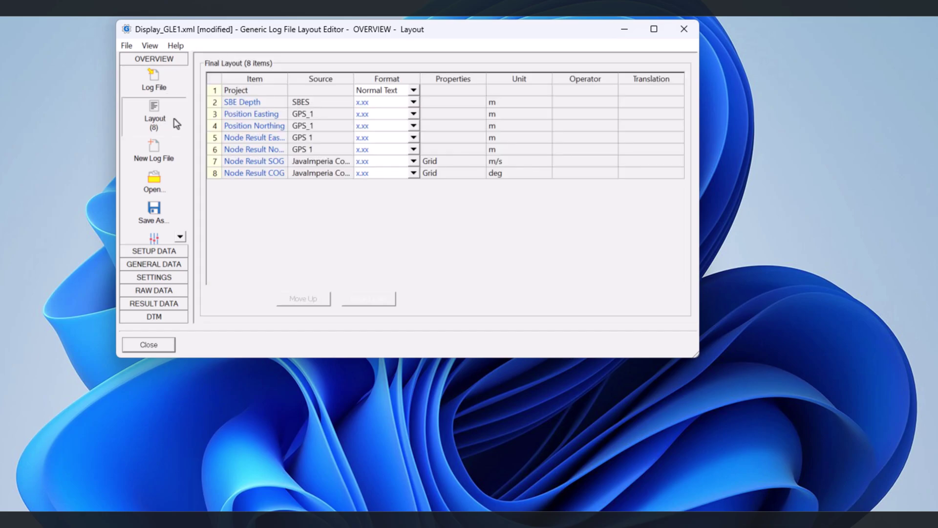
- Start a new untitled log file layout, discarding the unsaved changes
left_click(149, 156)
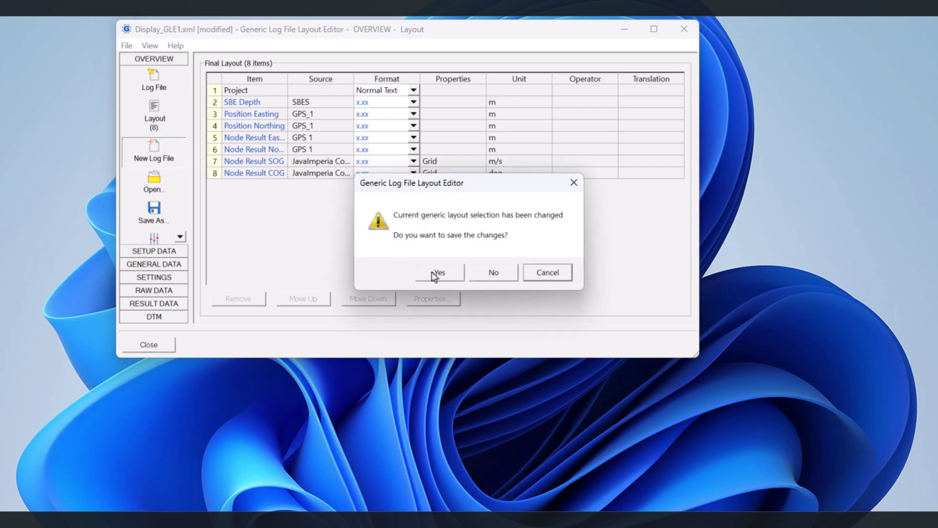
left_click(437, 274)
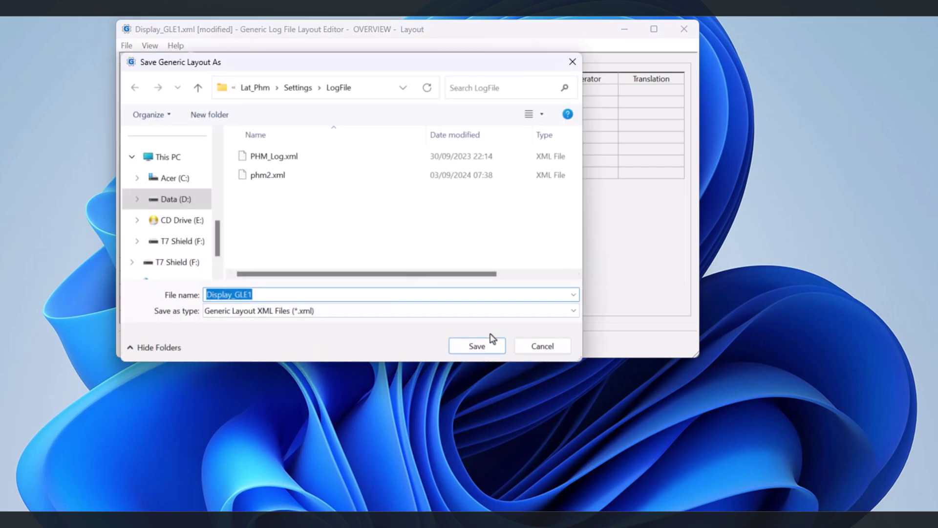
left_click(547, 350)
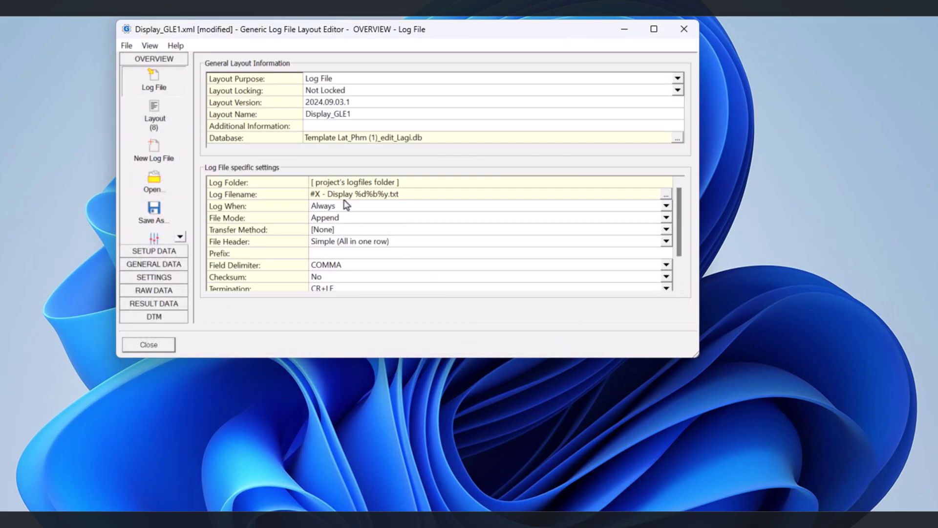
left_click(159, 122)
left_click(164, 150)
left_click(495, 272)
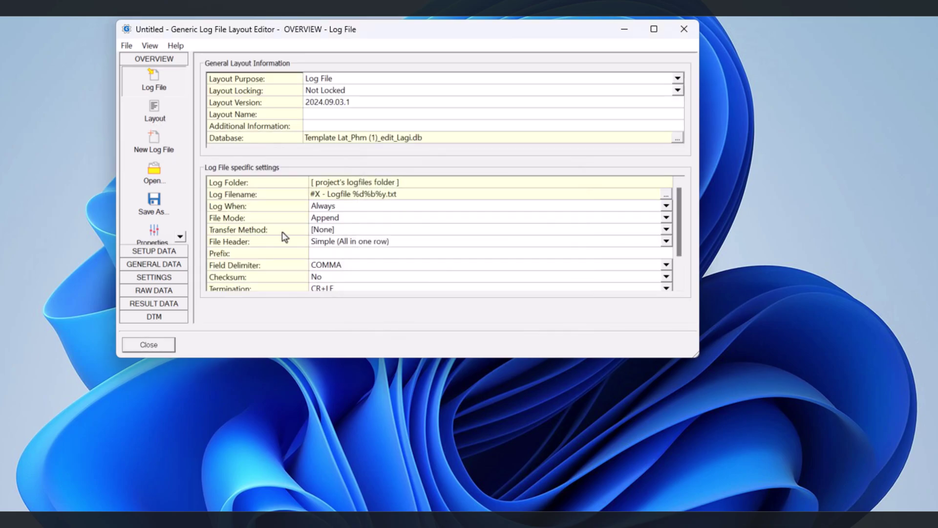
- Add a GPS_1 system position item logging Time, Easting, Northing, Latitude and Longitude
left_click(155, 112)
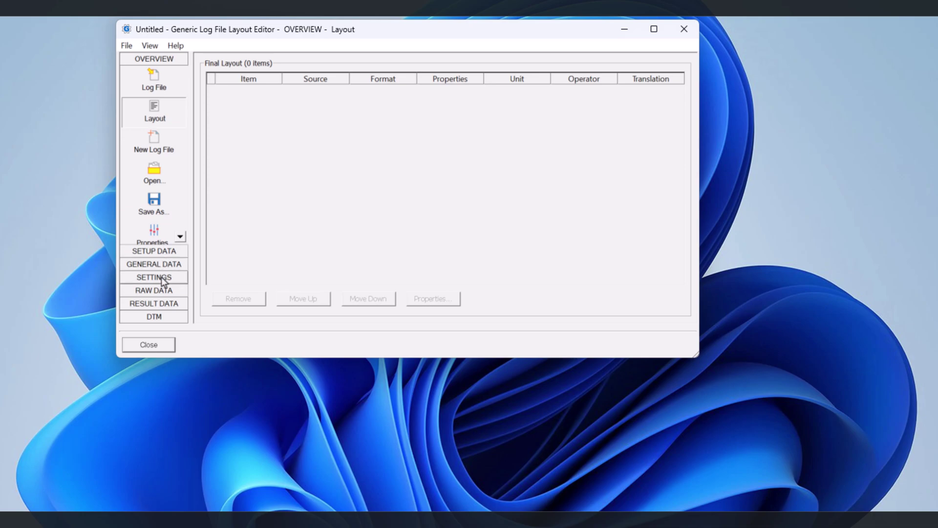
left_click(161, 292)
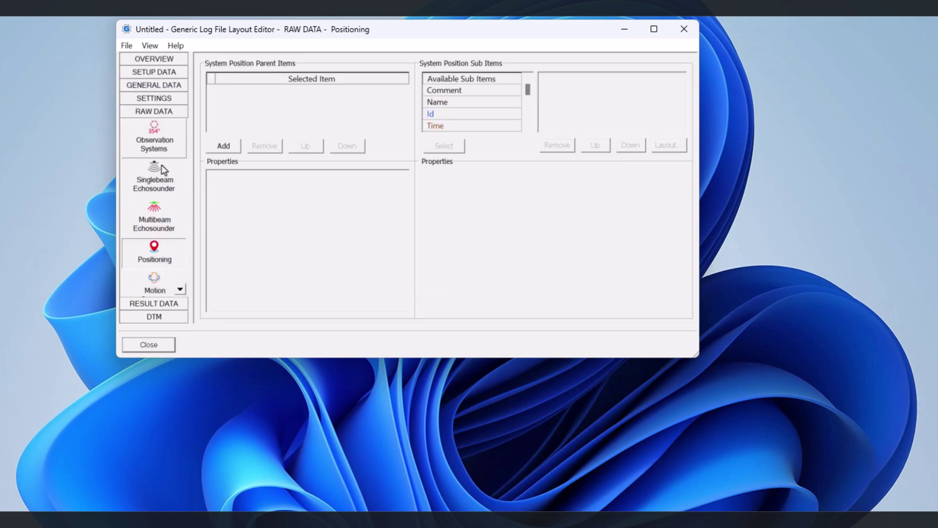
left_click(228, 147)
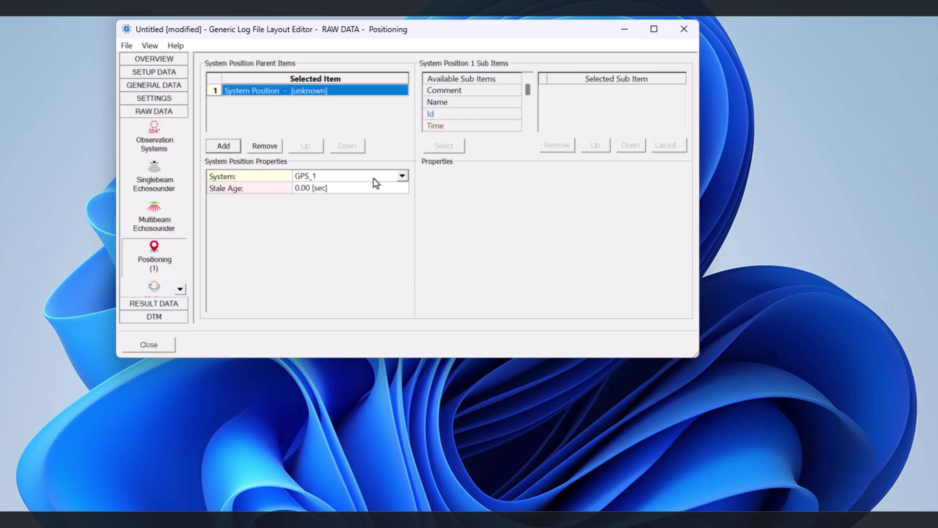
double_click(454, 125)
scroll(455, 121, "down", 3)
double_click(458, 103)
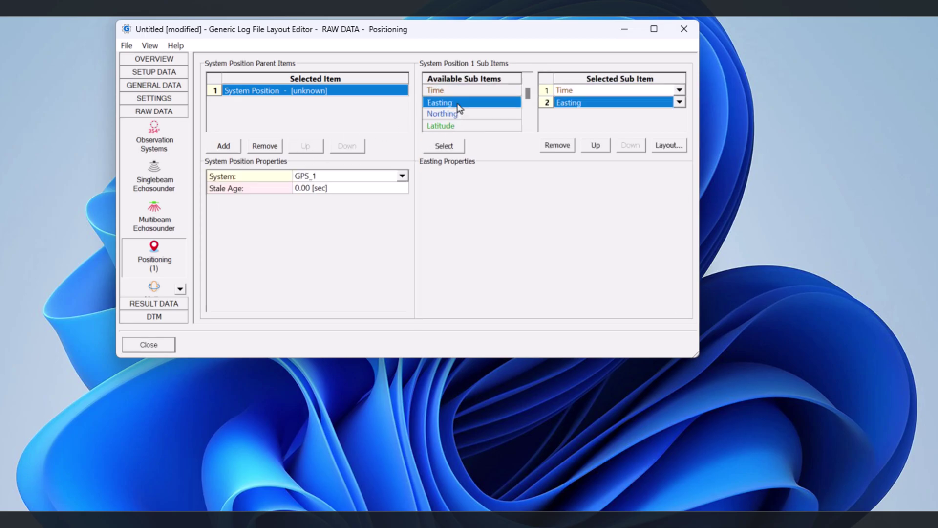
double_click(454, 114)
double_click(449, 126)
scroll(449, 123, "down", 1)
double_click(449, 104)
scroll(452, 115, "down", 1)
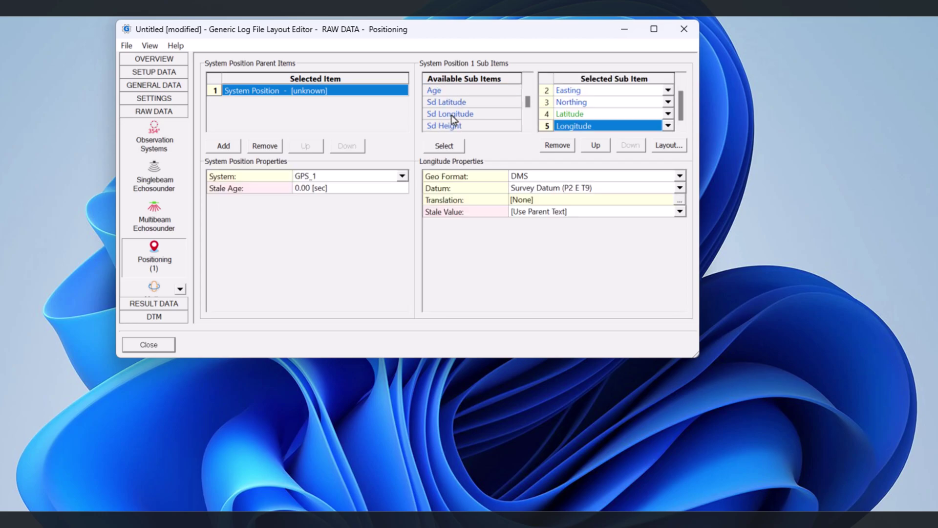
scroll(451, 115, "down", 1)
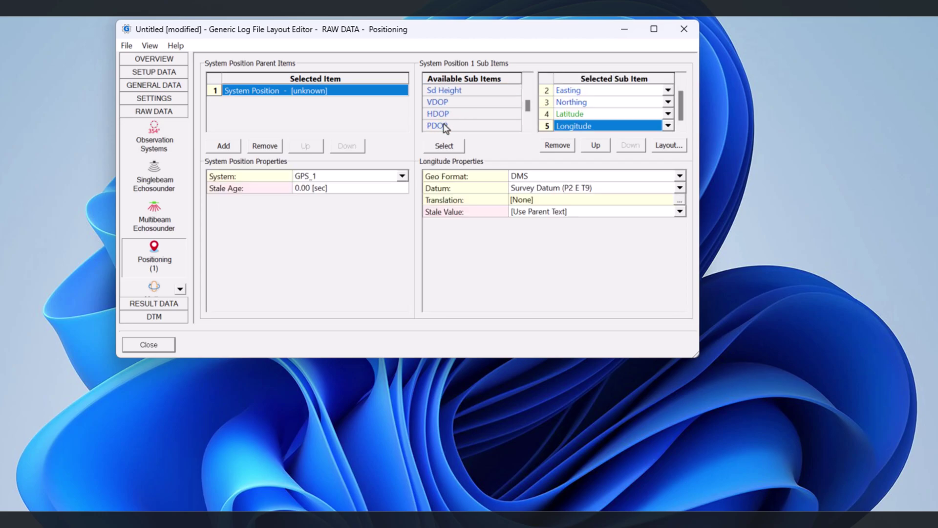
- Add a Singlebeam Echosounder item for SBES with Depth as its selected sub item
left_click(151, 182)
left_click(234, 148)
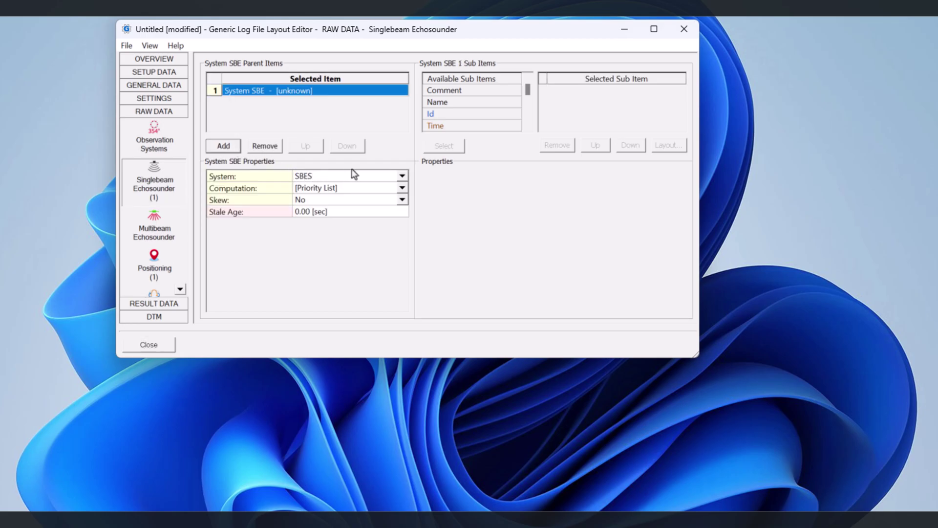
scroll(460, 122, "down", 1)
double_click(457, 103)
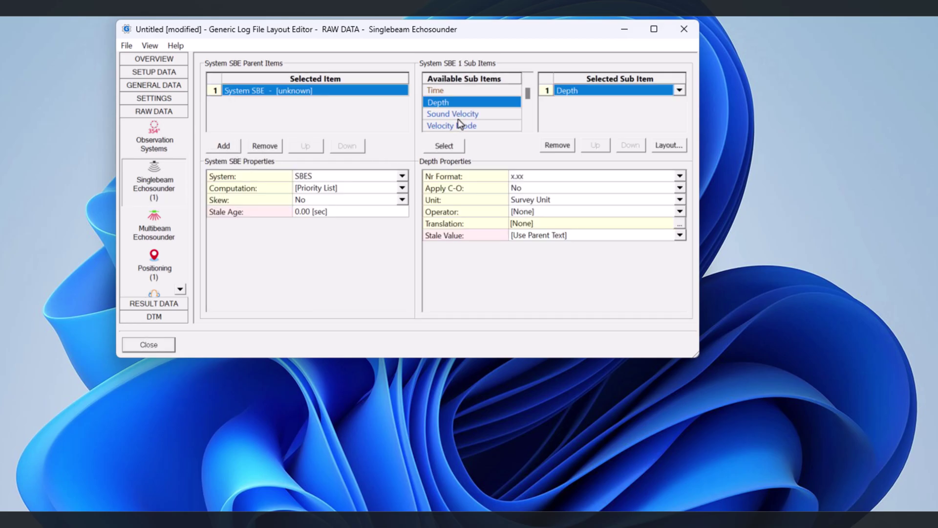
scroll(458, 119, "down", 1)
scroll(460, 119, "down", 5)
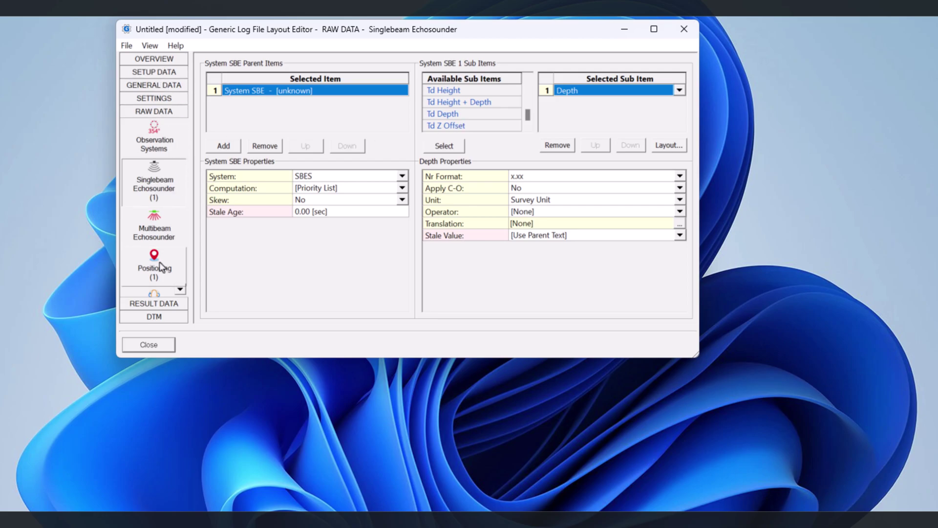
scroll(160, 281, "down", 4)
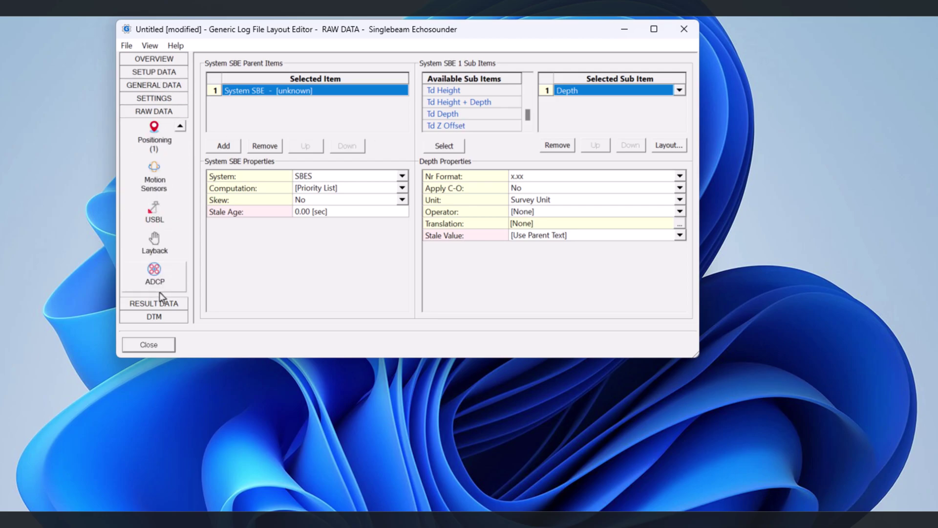
- Add a Node Result for SSS - SSS CoG outputting Easting and Northing
left_click(165, 300)
left_click(229, 147)
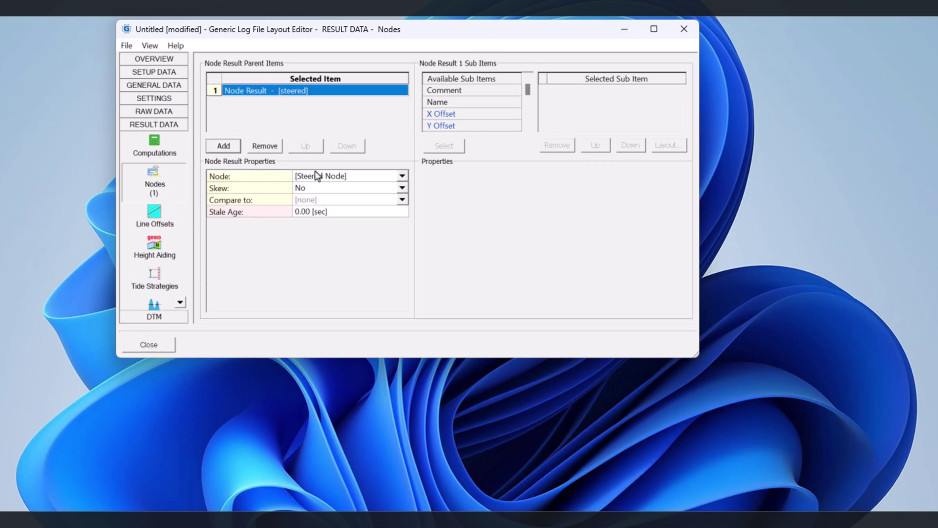
left_click(401, 176)
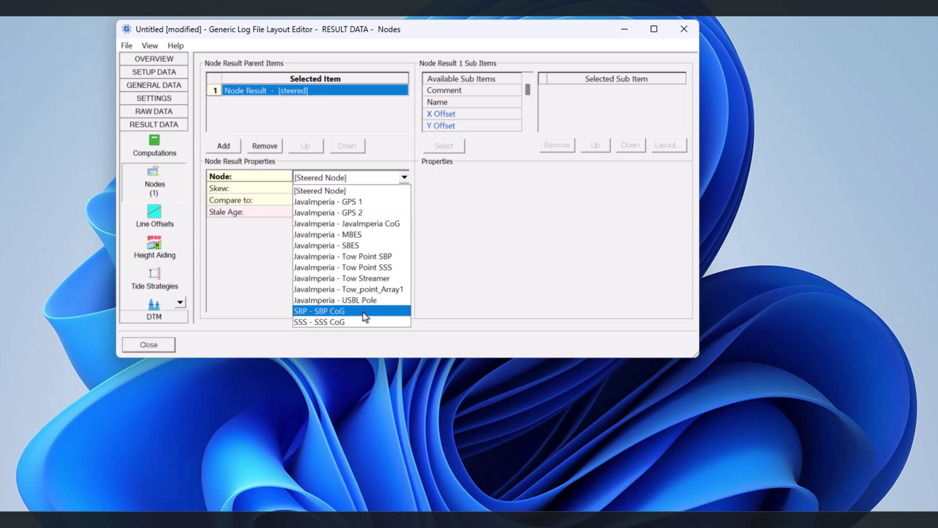
left_click(364, 324)
scroll(460, 113, "down", 4)
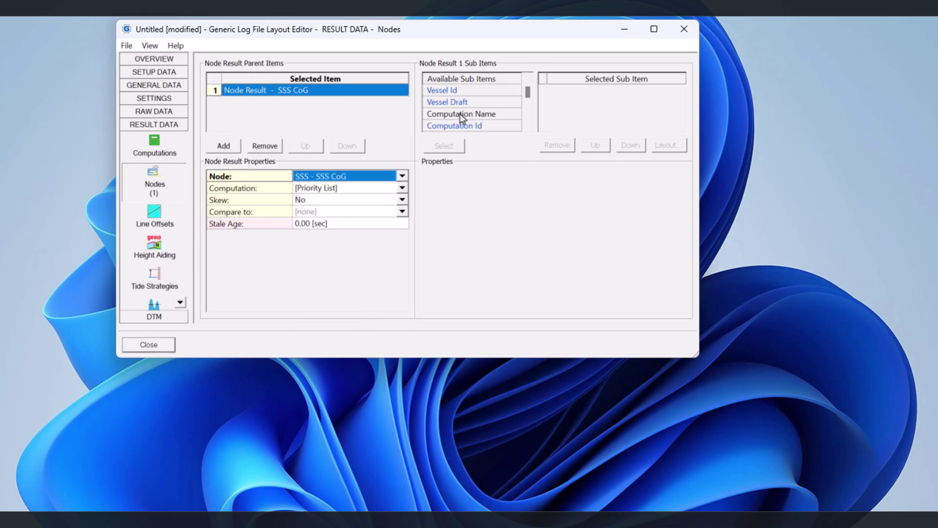
double_click(459, 113)
double_click(456, 125)
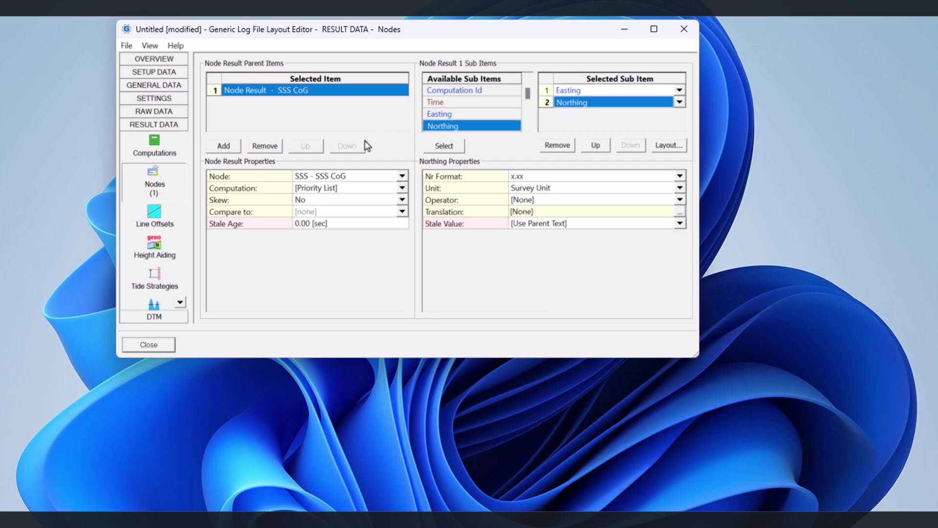
- Add a second Node Result for SBP - SBP CoG outputting Easting and Northing
left_click(224, 145)
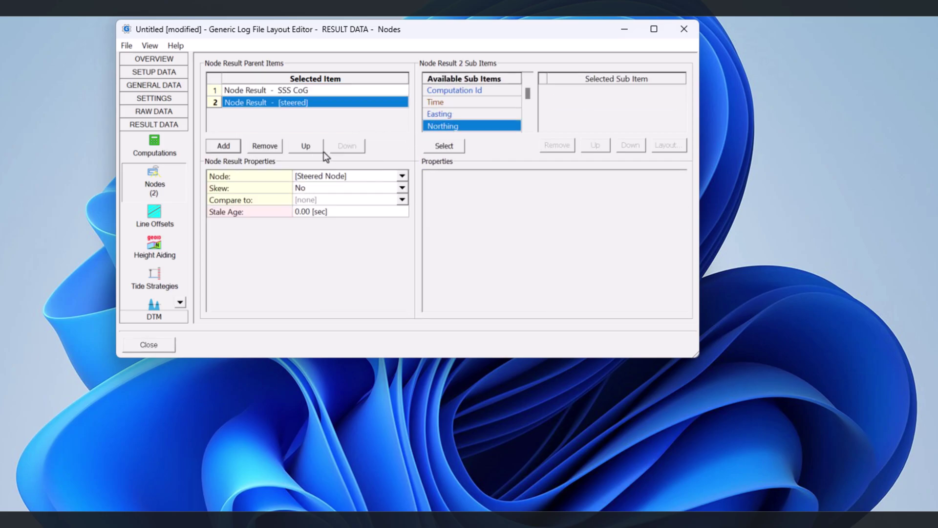
left_click(402, 176)
left_click(386, 312)
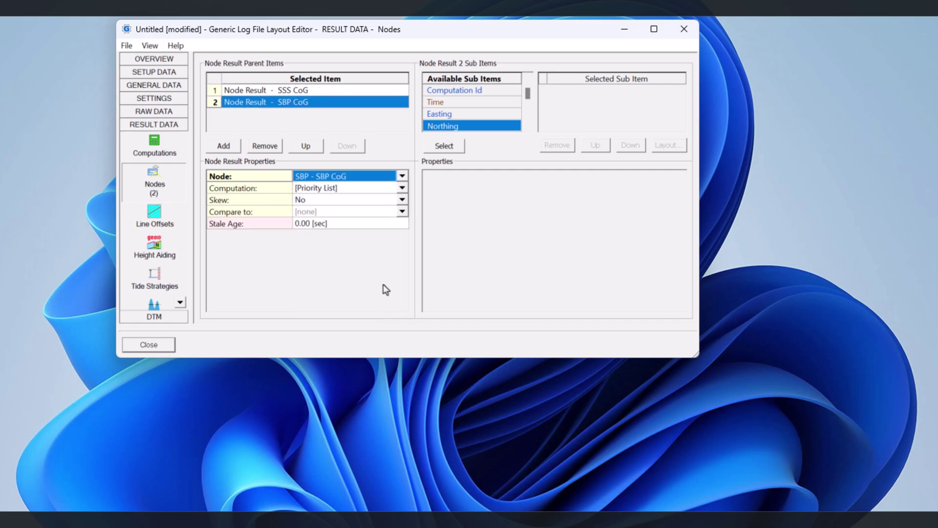
double_click(460, 116)
double_click(451, 126)
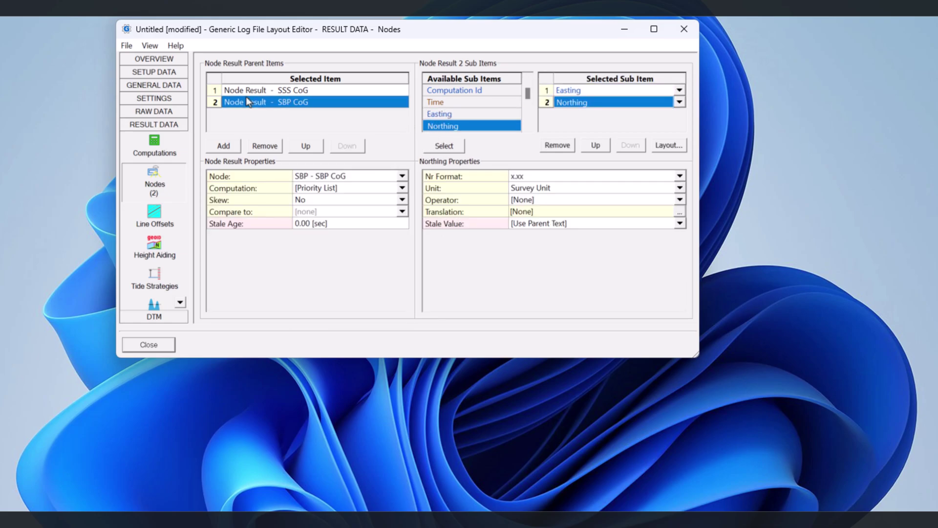
left_click(155, 74)
- Set the log file's Log Mode to Fix based
left_click(155, 60)
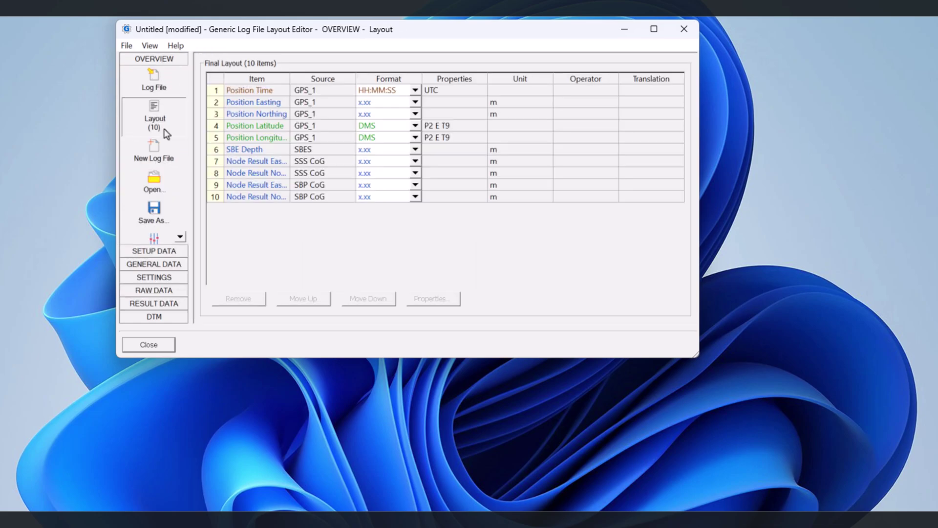
left_click(155, 81)
scroll(559, 256, "down", 2)
left_click(666, 267)
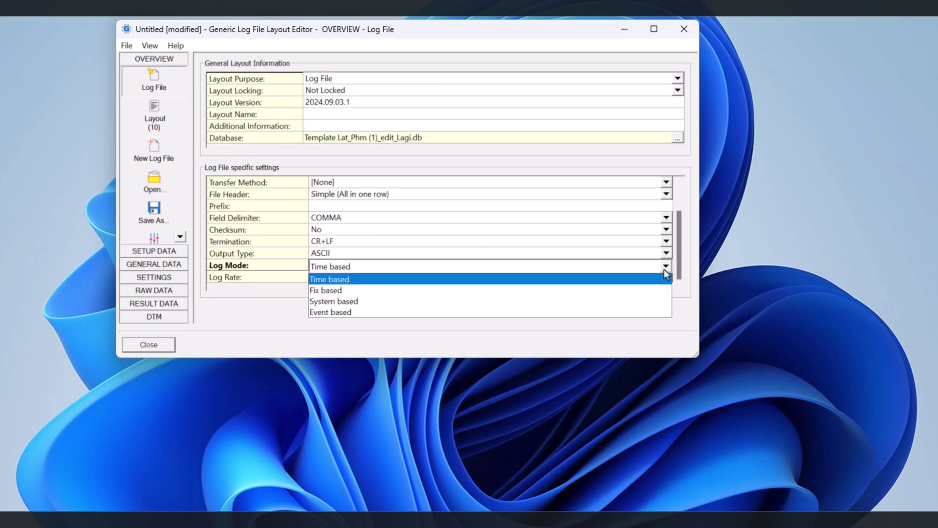
left_click(612, 294)
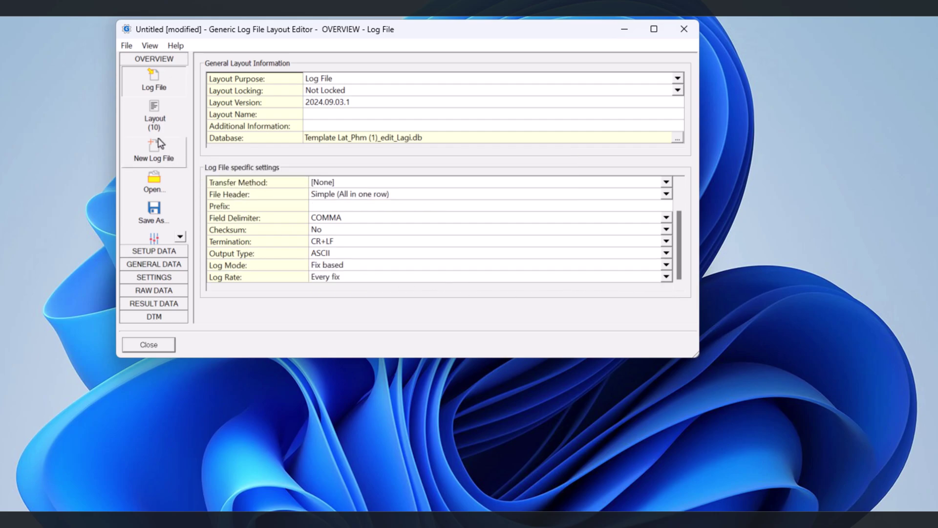
- Save the 10-item log layout as Log_Test2.xml
left_click(155, 116)
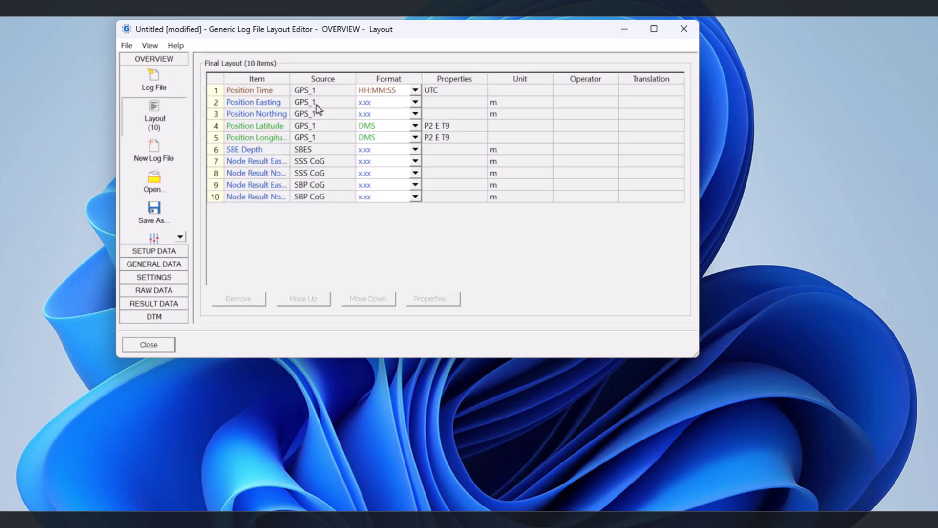
left_click(153, 211)
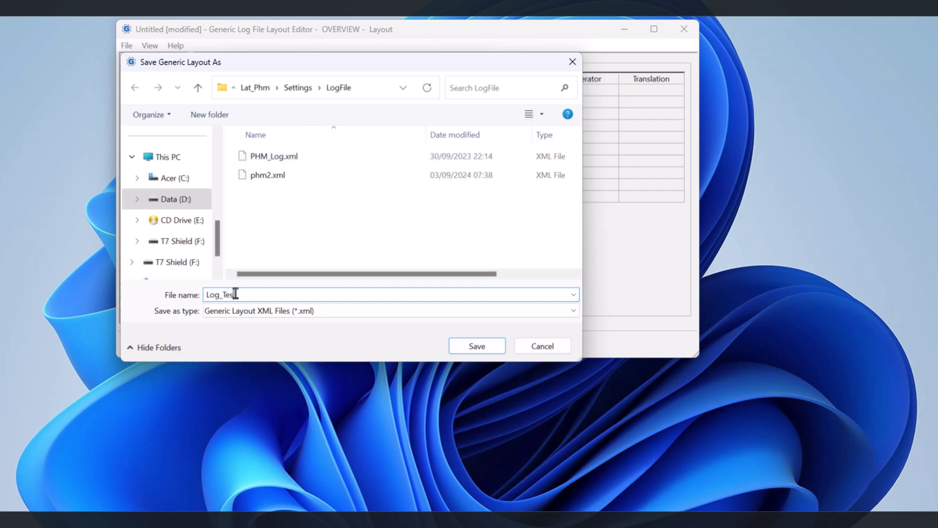
left_click(459, 348)
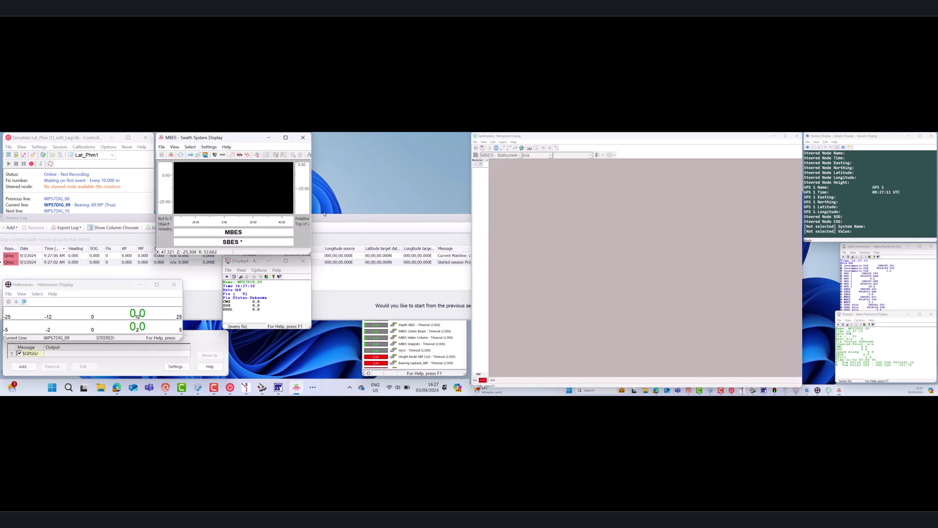
- Answer the start-from-previous-session prompt and close the Survey Log window
left_click(329, 221)
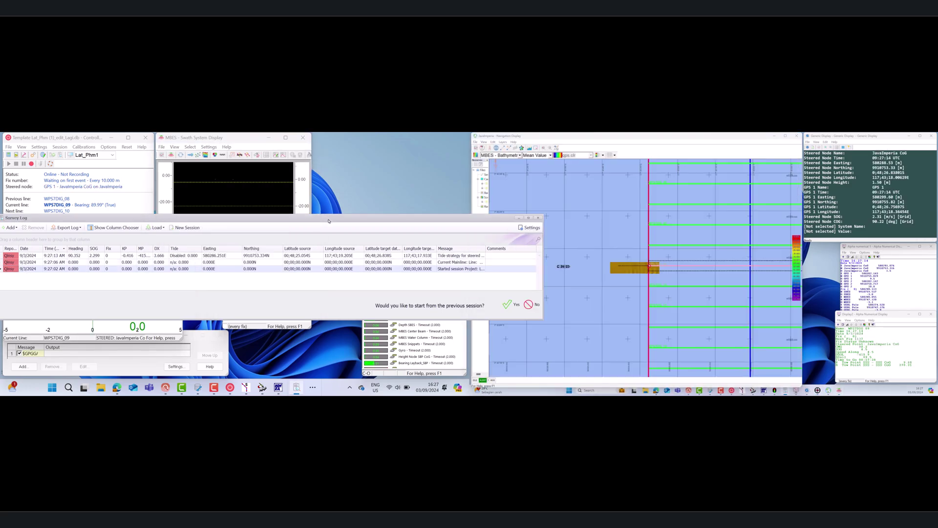
left_click_drag(328, 221, 235, 210)
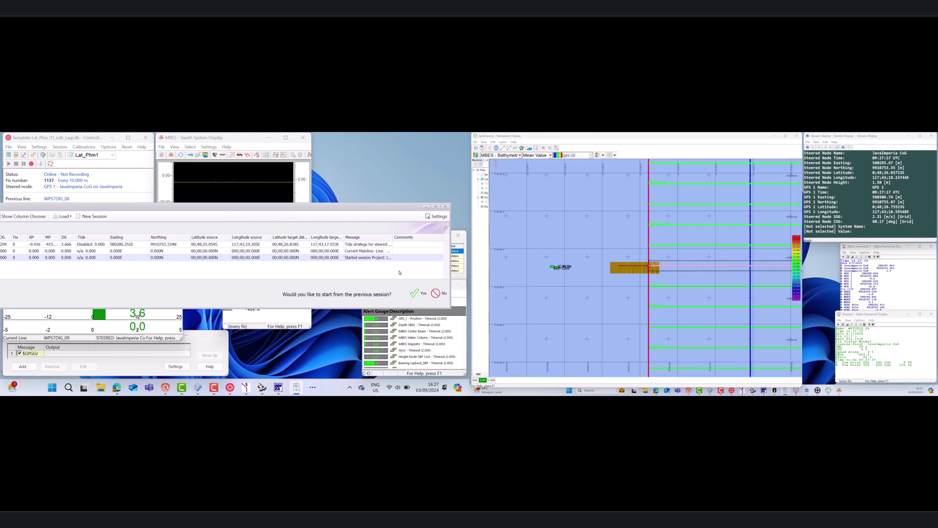
left_click(419, 293)
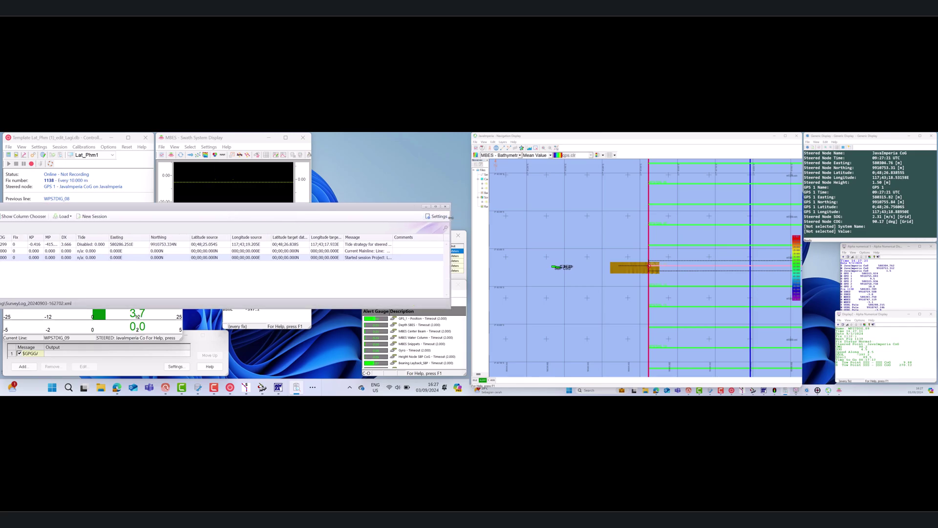
left_click_drag(448, 217, 381, 217)
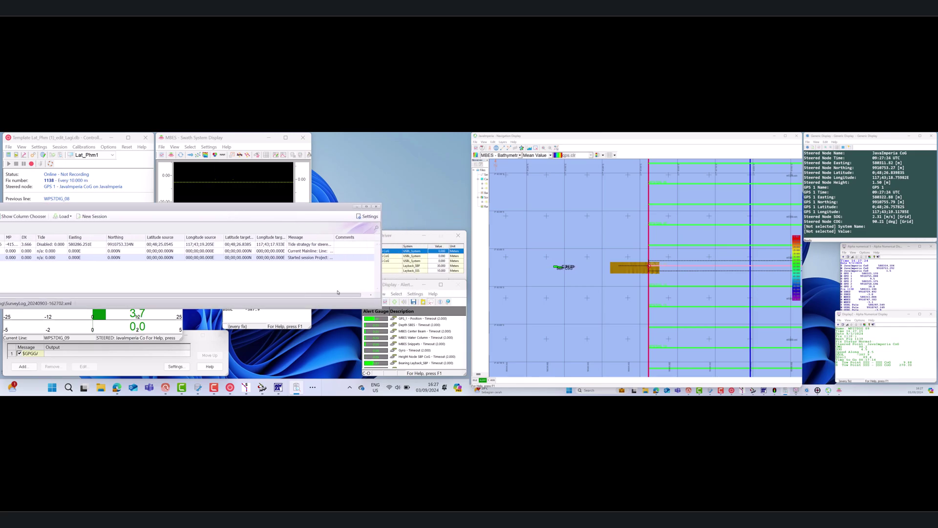
left_click_drag(186, 209, 273, 210)
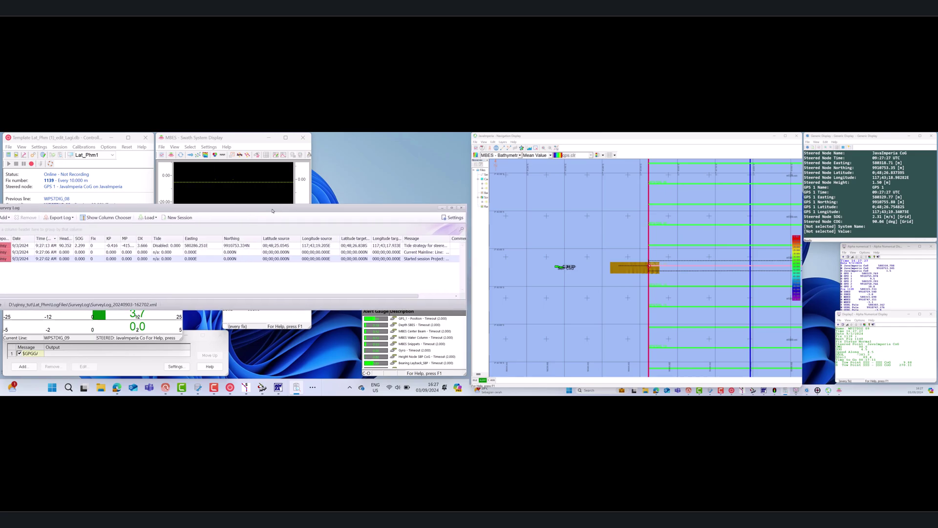
left_click(461, 208)
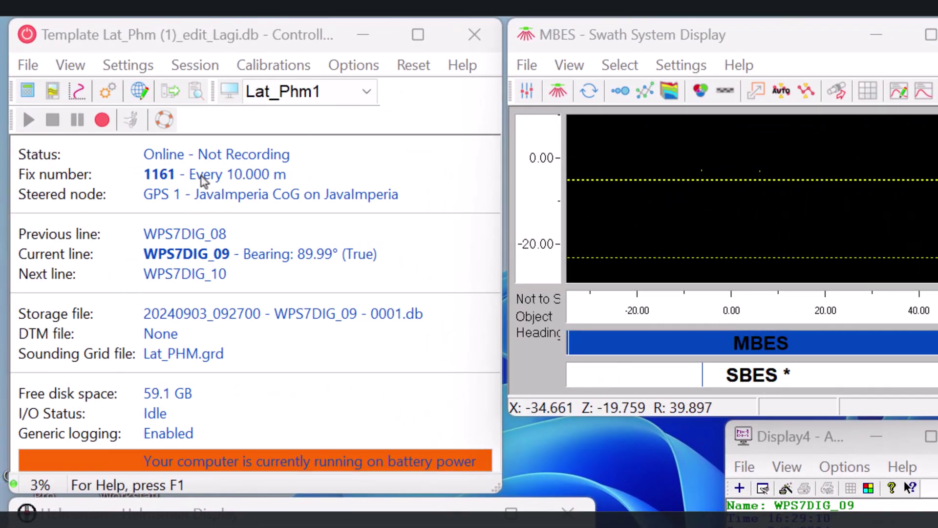
- In Display Manager, add a Generic Display and enter the title DisplayGLE2
left_click(230, 91)
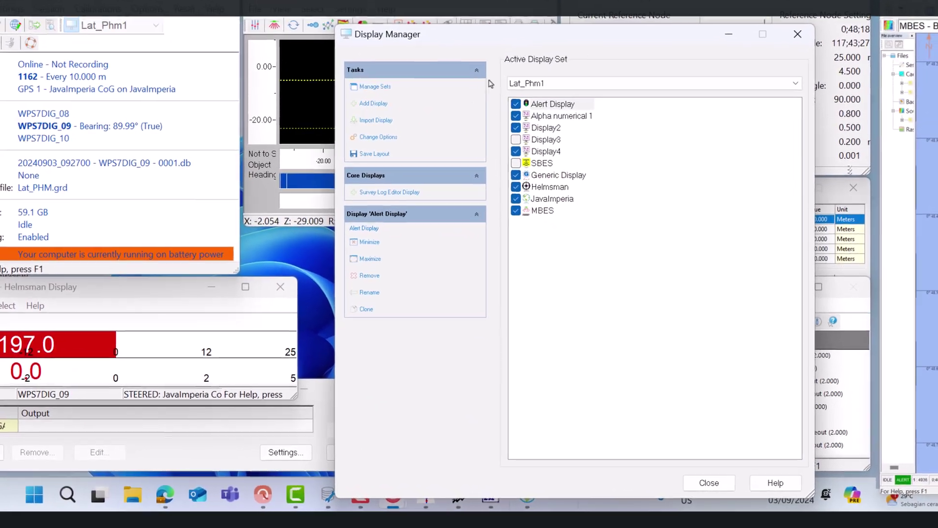
left_click(456, 145)
left_click(608, 261)
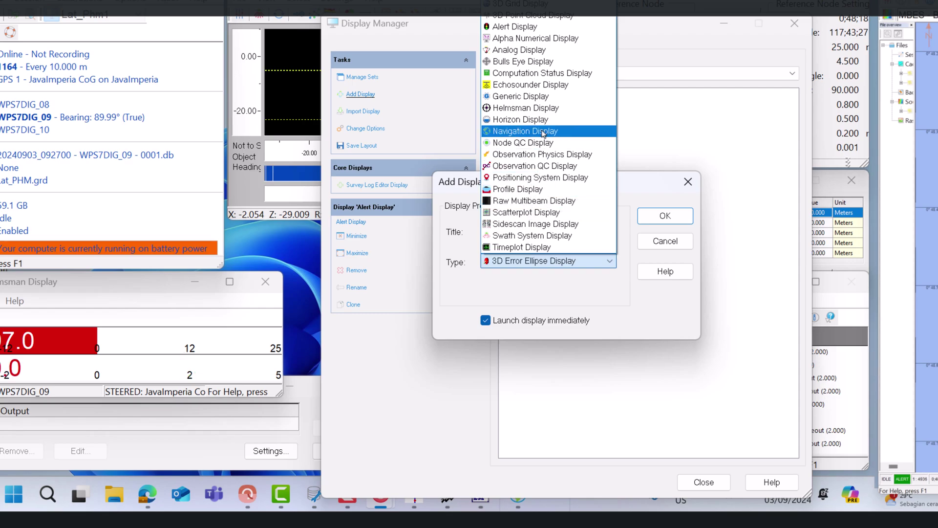
left_click(543, 96)
double_click(511, 229)
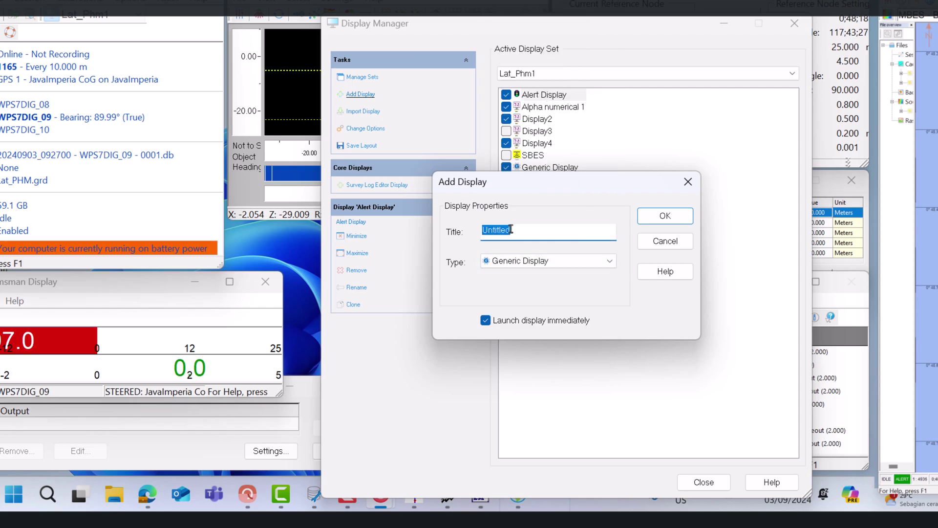
type("Display")
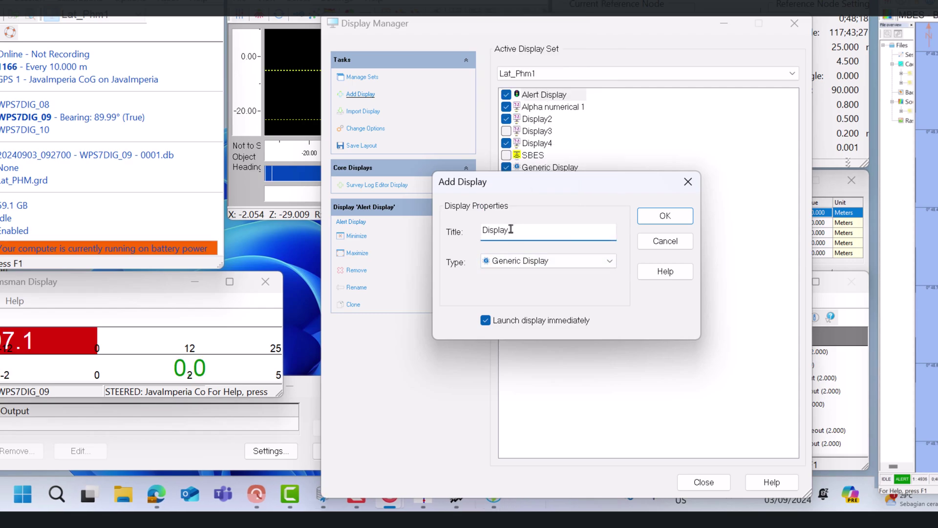
type("GLE2")
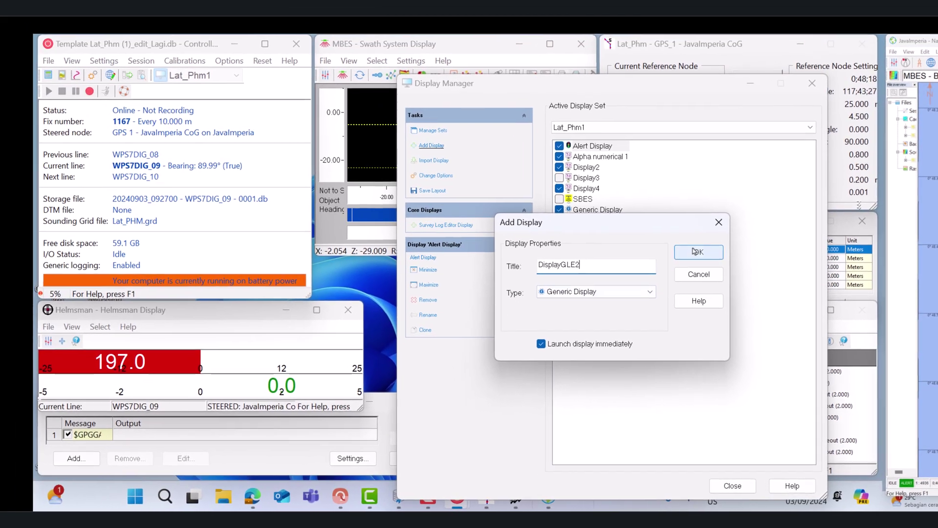
- Confirm the DisplayGLE2 display and open the Display_GLE1.xml layout in it
key("Return")
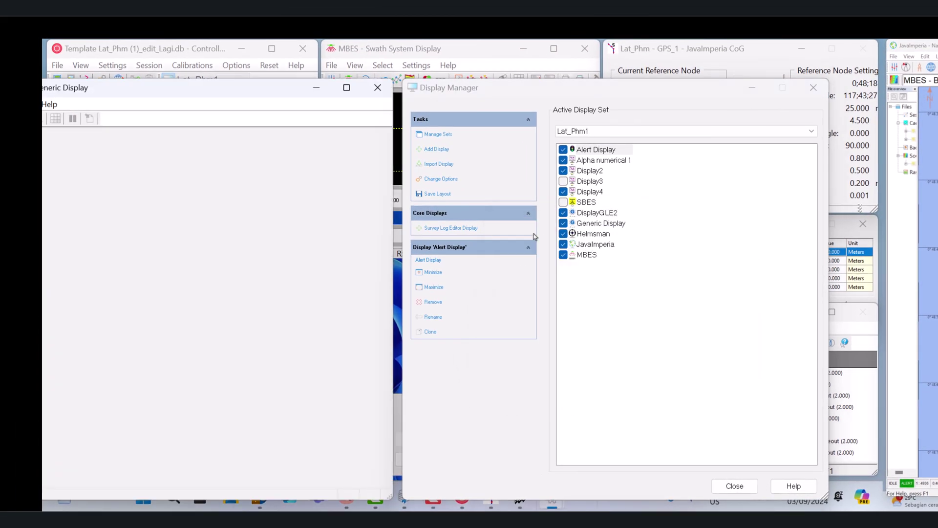
left_click_drag(210, 97, 247, 89)
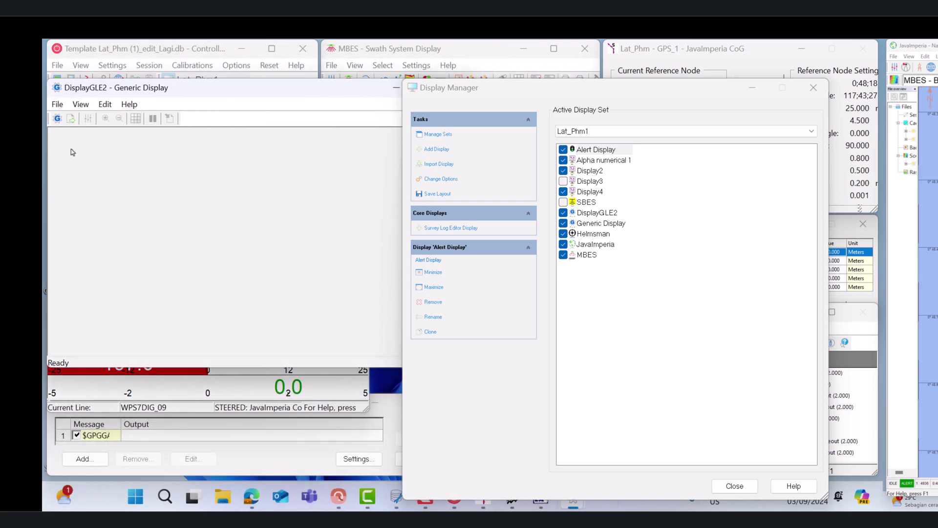
left_click(58, 106)
left_click(72, 131)
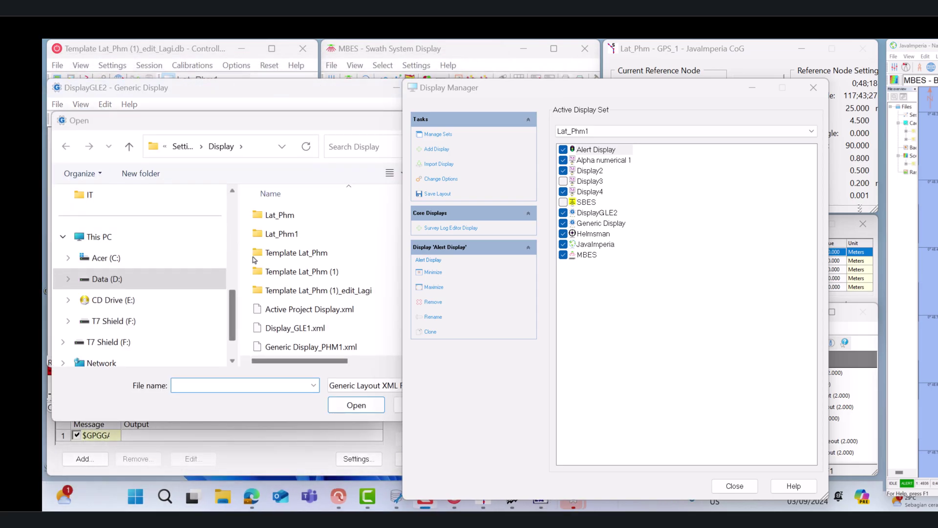
left_click(326, 333)
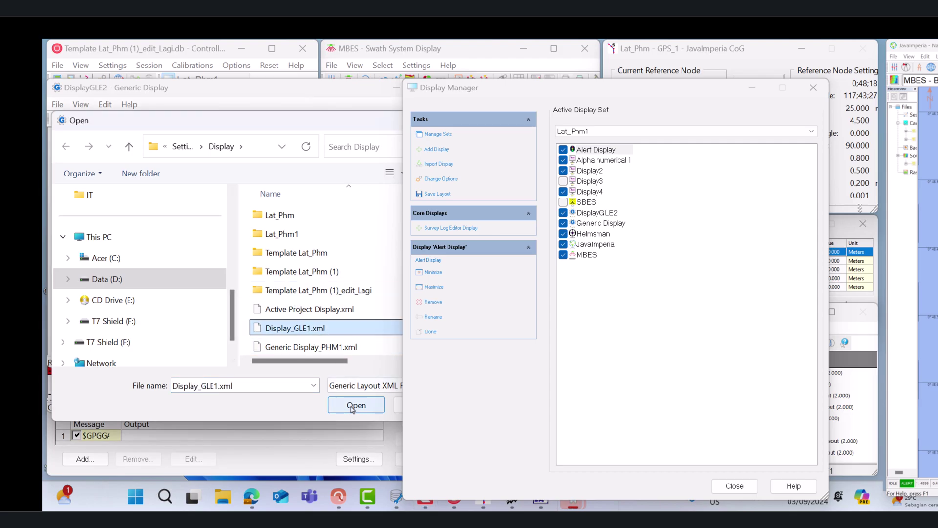
left_click(356, 405)
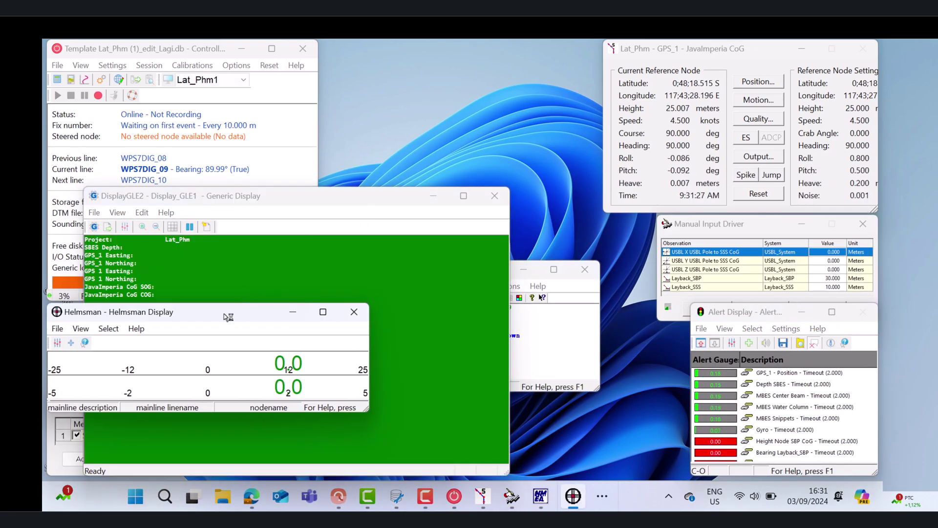
- Resize DisplayGLE2 smaller and move it onto the right-hand monitor
left_click(384, 219)
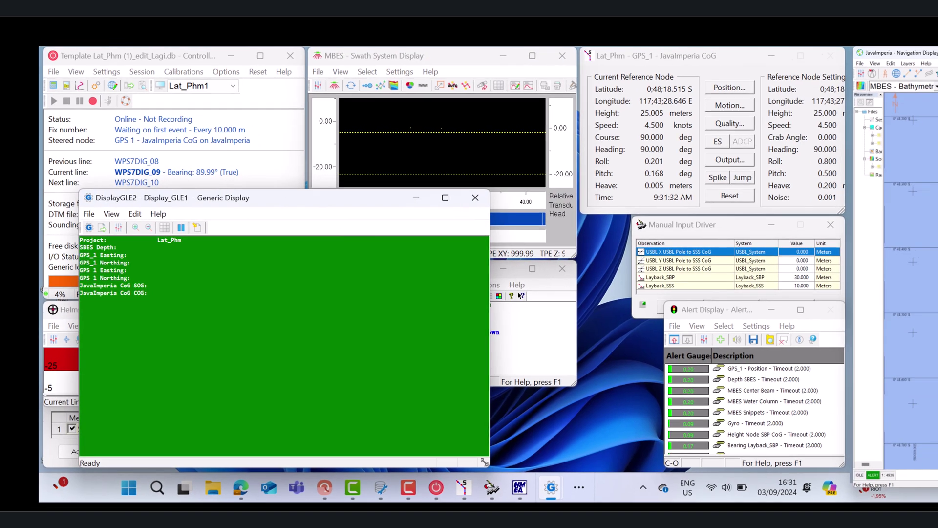
left_click_drag(508, 475, 372, 357)
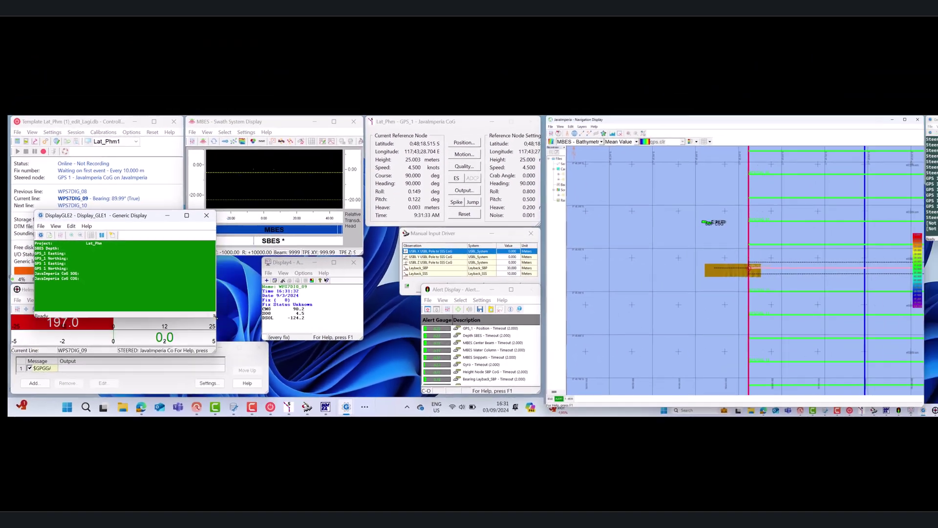
left_click_drag(215, 317, 145, 296)
left_click_drag(90, 215, 902, 247)
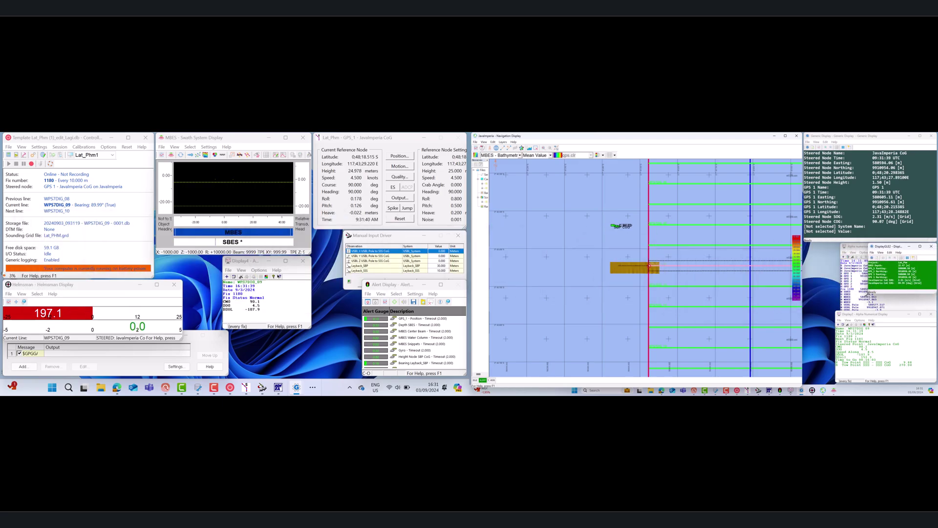
left_click_drag(869, 292, 816, 310)
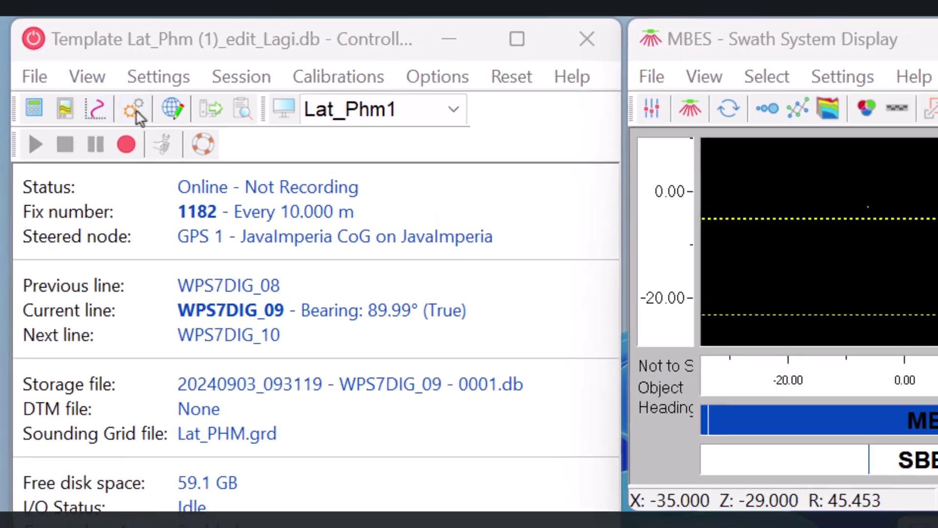
- In Session Setup's Storage log file list, tick Enabled for Log_Test2 and confirm with OK
left_click(33, 155)
left_click_drag(308, 183, 563, 135)
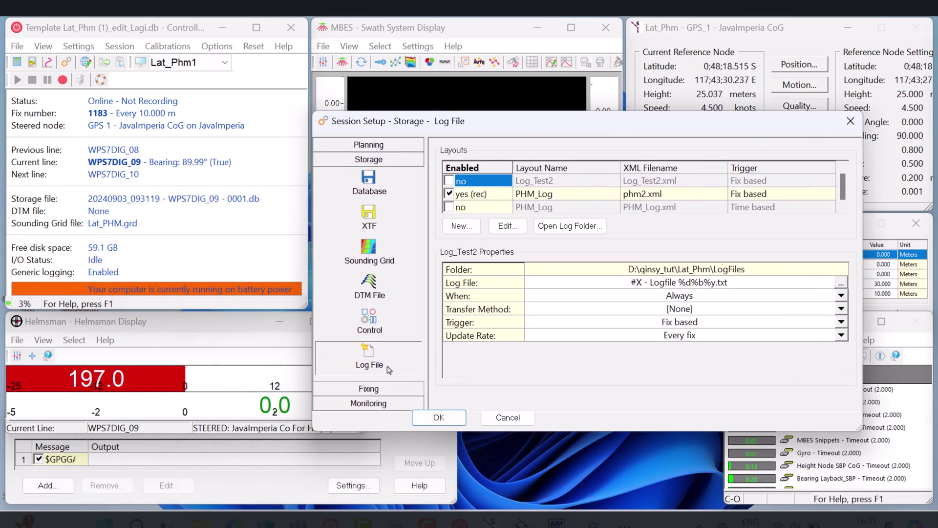
left_click(450, 180)
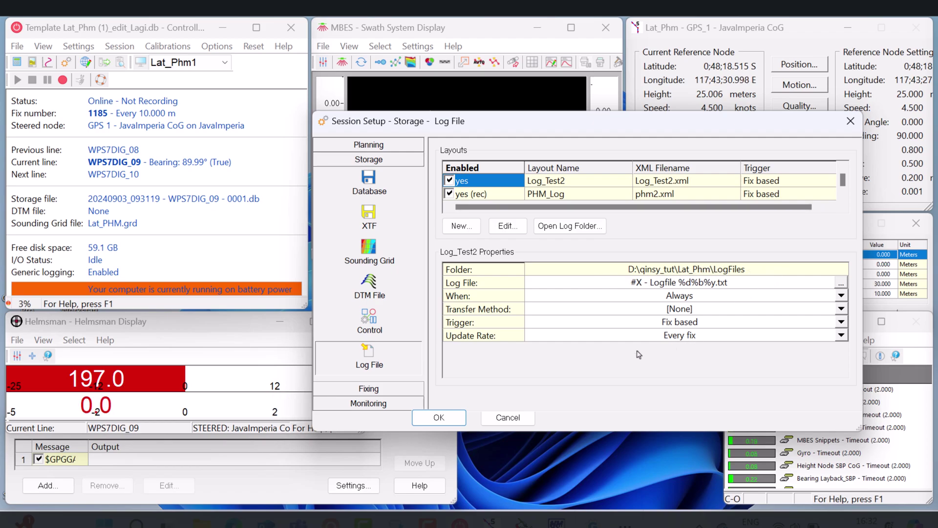
left_click(443, 418)
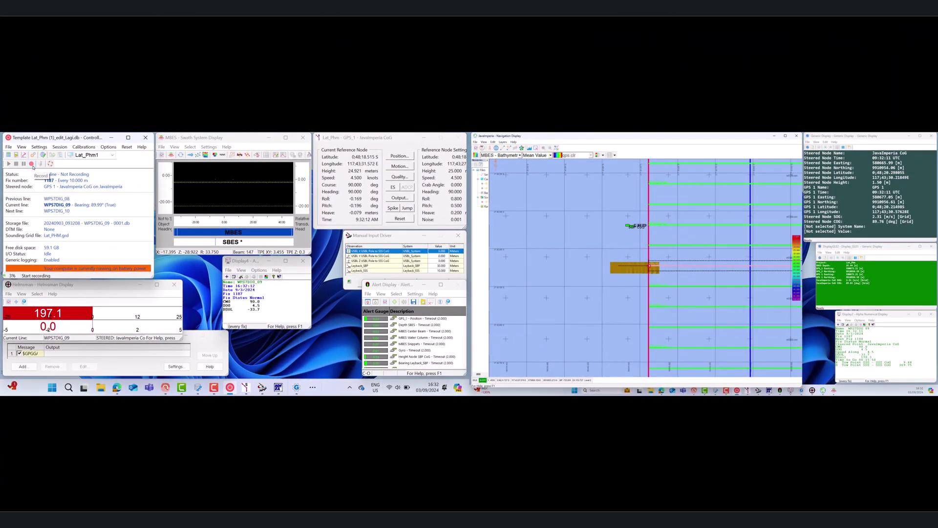
- Start recording on line WPS7DIG_09 and open the Log File storage page in Session Setup
left_click(62, 79)
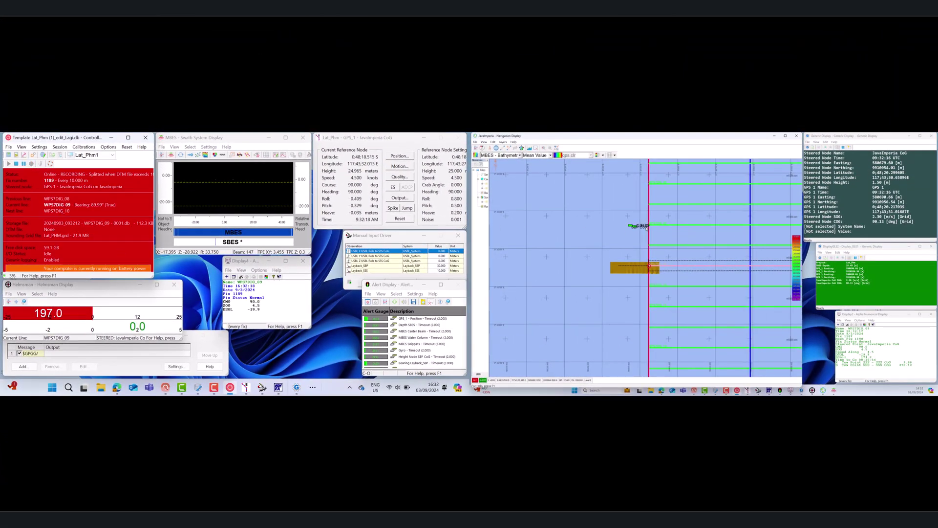
scroll(646, 227, "up", 4)
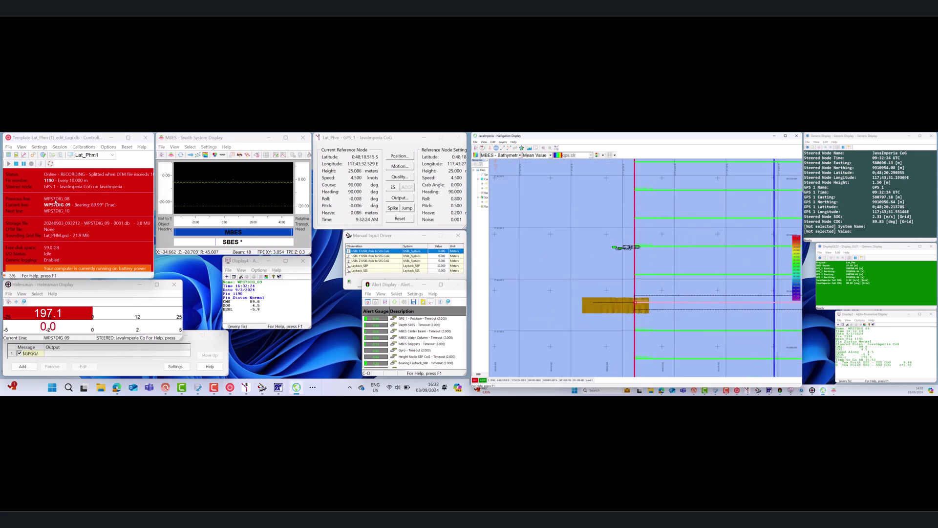
left_click(32, 155)
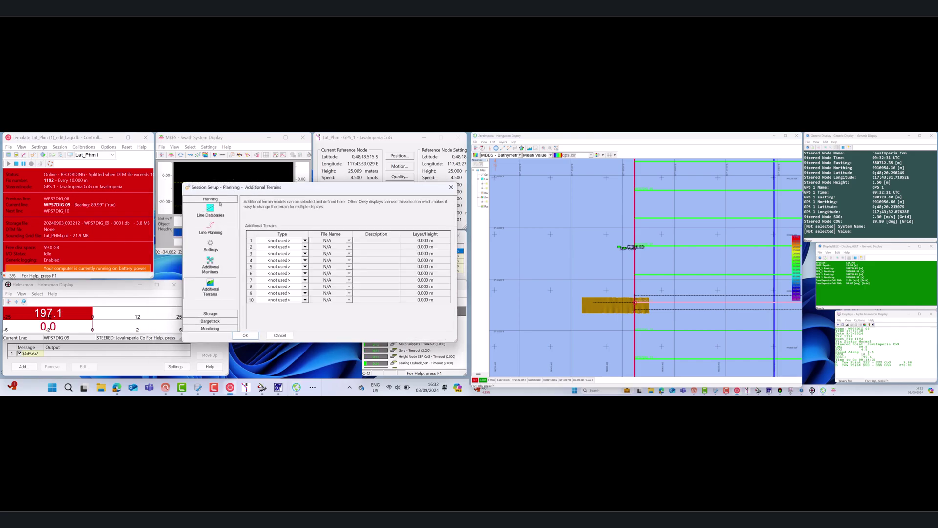
left_click(223, 314)
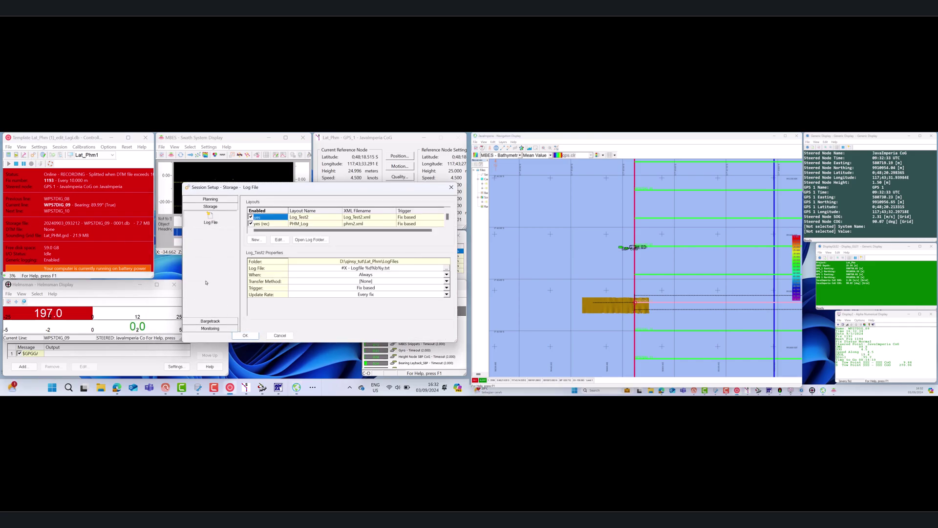
- Check the log layouts, close Session Setup, and bring up the echosounder and multibeam settings
left_click(280, 337)
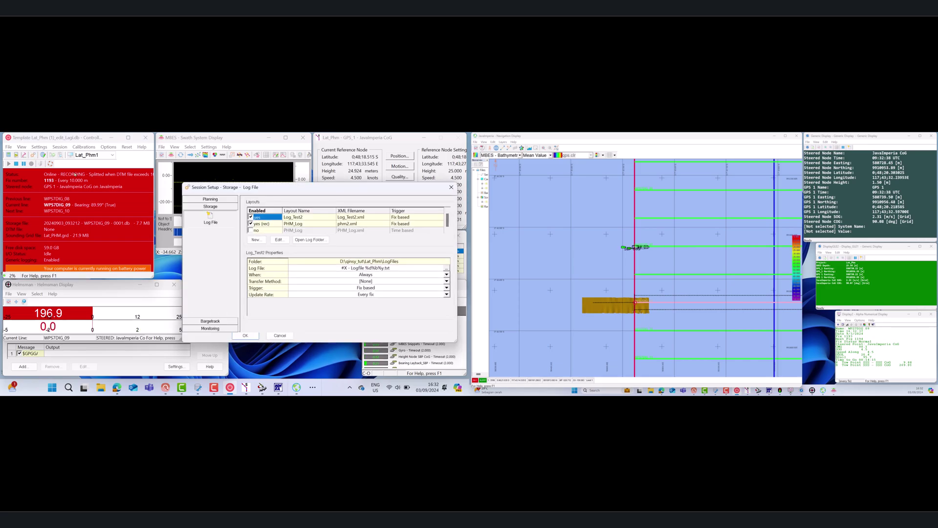
left_click(283, 334)
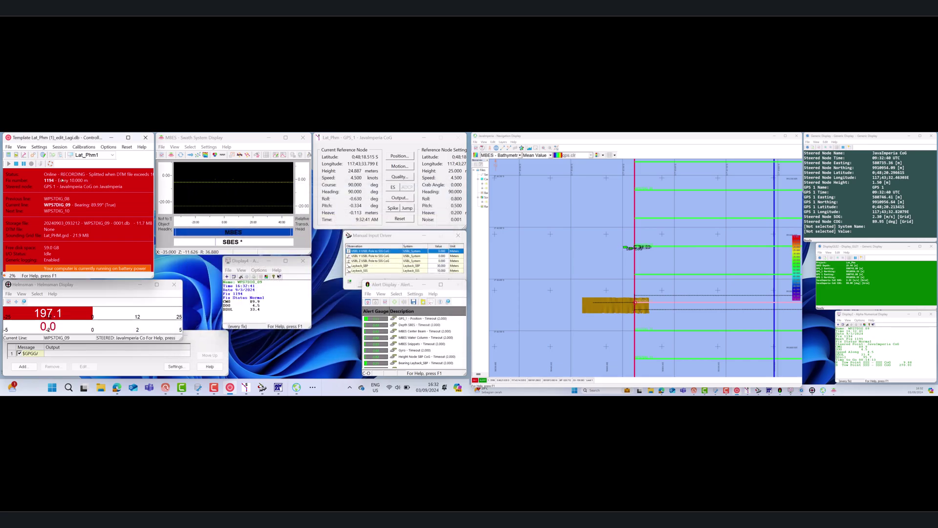
left_click(17, 155)
left_click_drag(191, 138, 262, 187)
- Dismiss the echosounder settings and look over Computation Setup and navigation View Properties unchanged
left_click(250, 348)
left_click(34, 155)
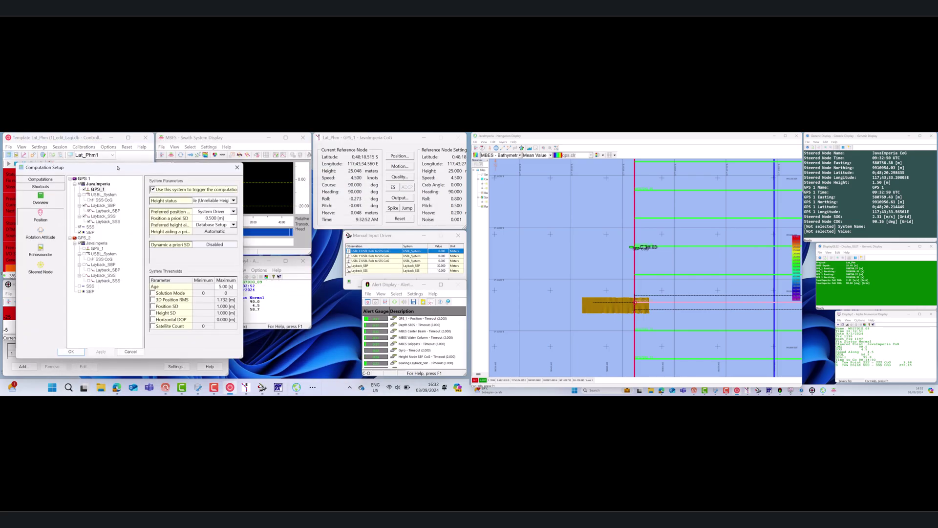
left_click_drag(108, 162, 288, 173)
left_click(408, 173)
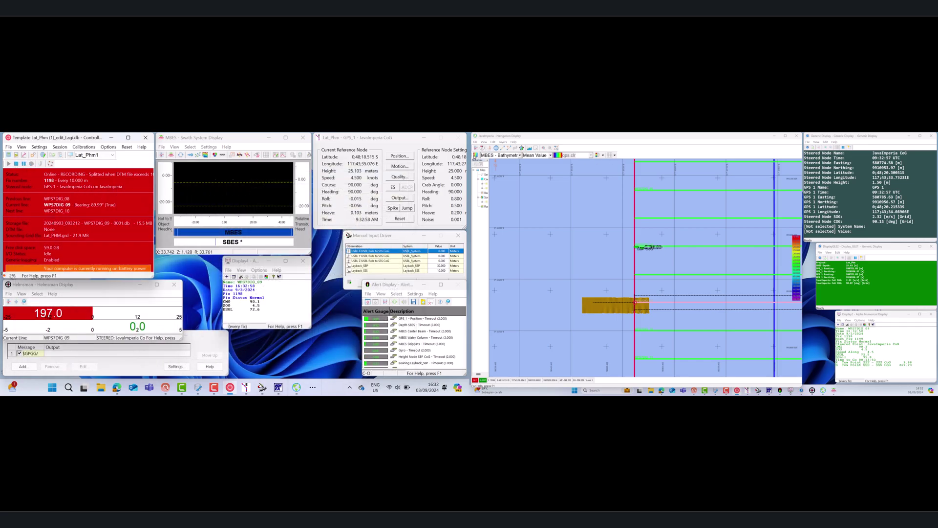
left_click(475, 155)
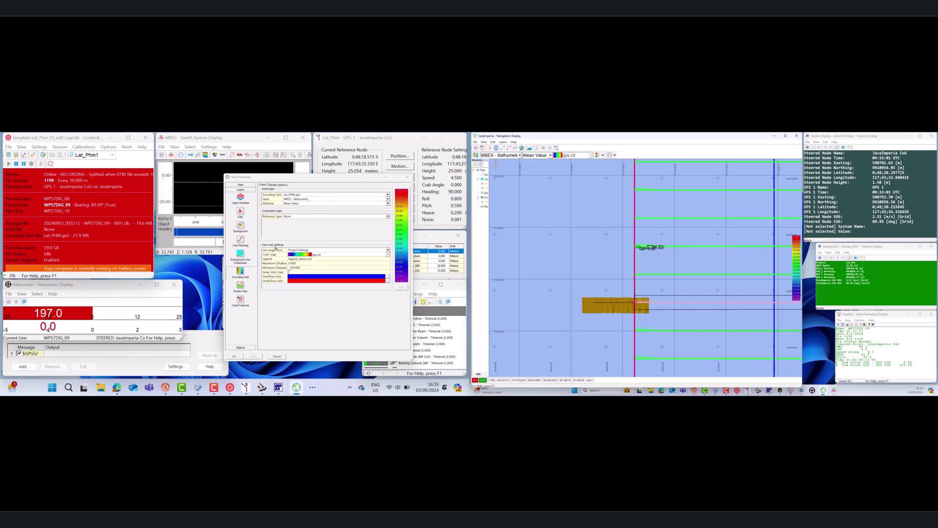
left_click(277, 356)
- Browse Session Setup's Log File, Planning terrains and Monitoring Areas pages, closing without changes
double_click(93, 182)
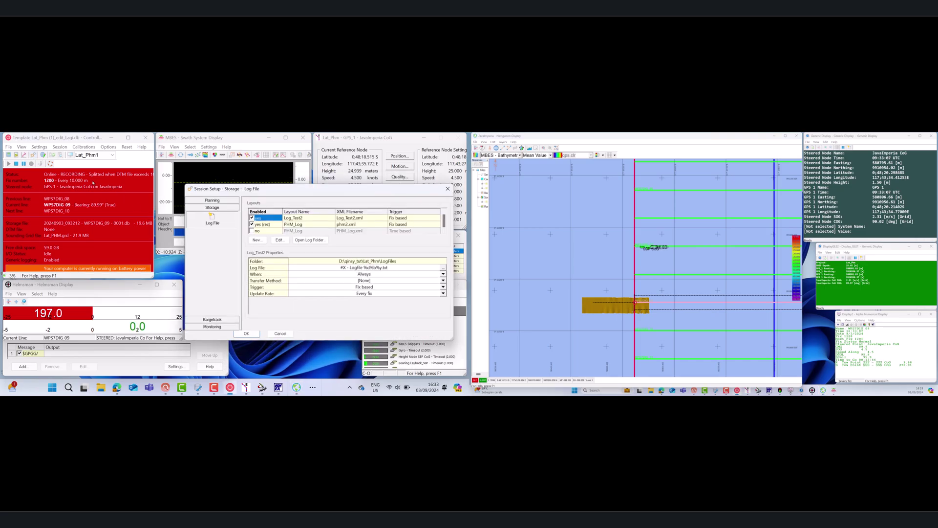
left_click(212, 199)
left_click(210, 328)
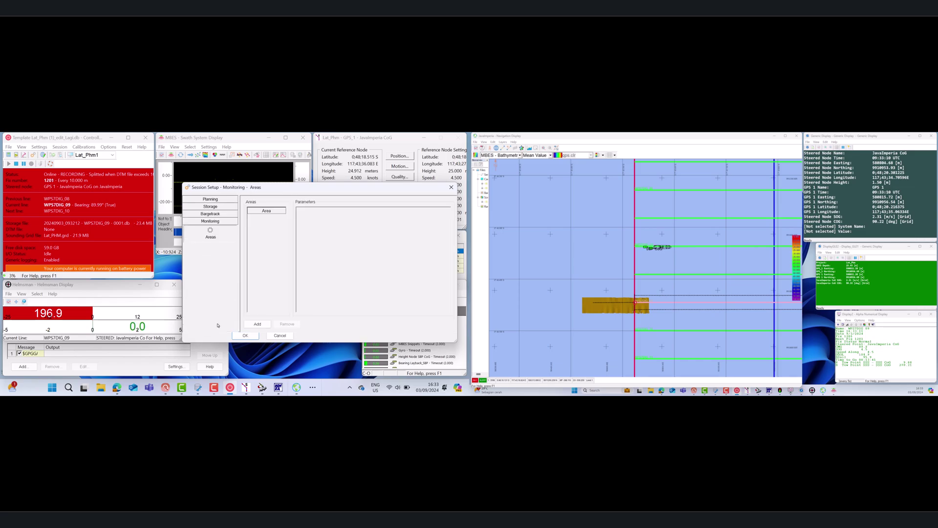
left_click(210, 199)
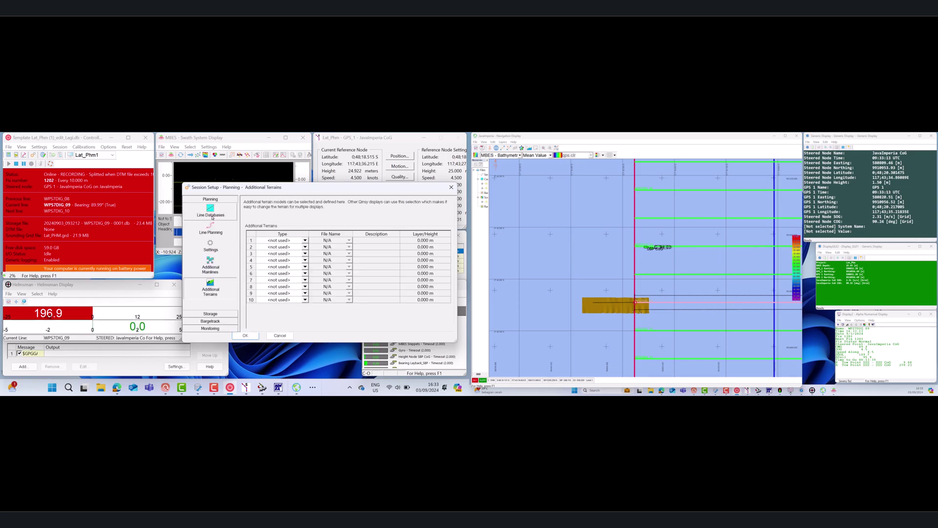
left_click(223, 314)
left_click(223, 321)
left_click(226, 328)
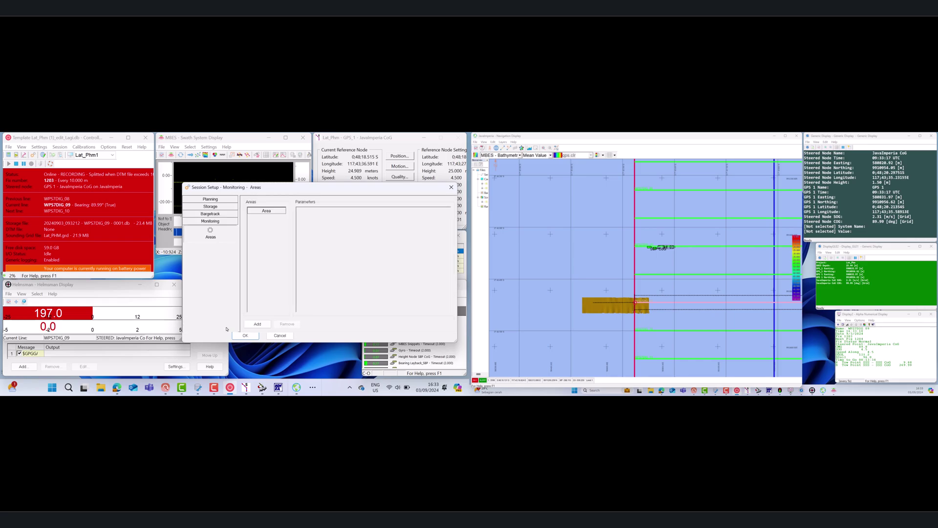
left_click(276, 336)
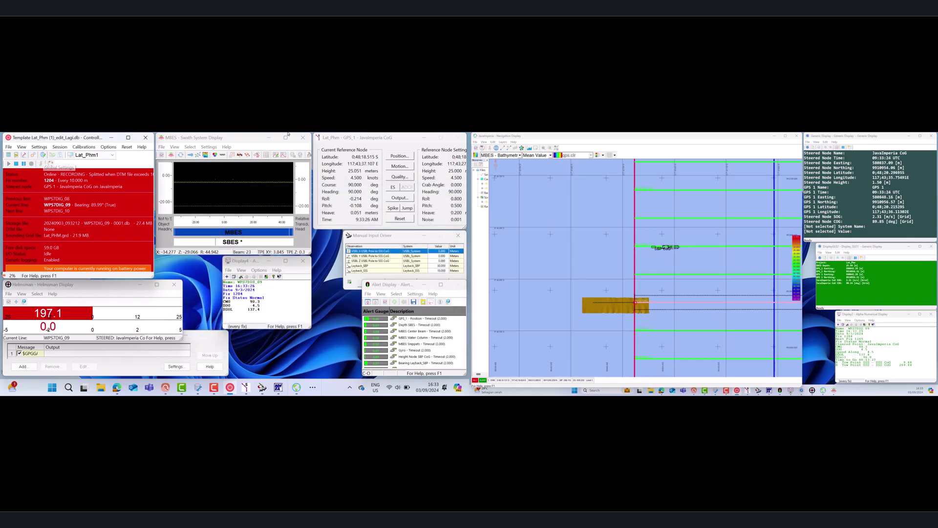
- Review the navigation display's map layers and object tracking settings, then close View Properties
left_click(478, 149)
left_click(243, 201)
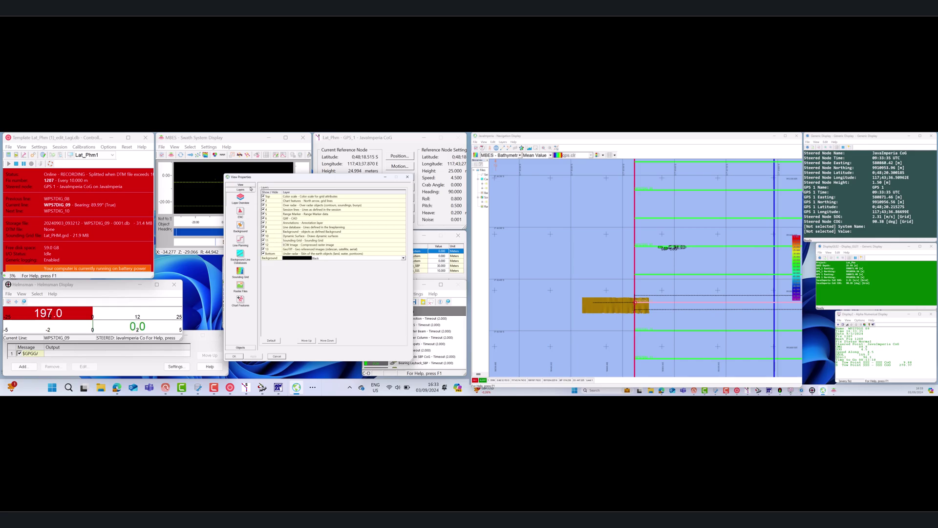
left_click(249, 185)
left_click(241, 343)
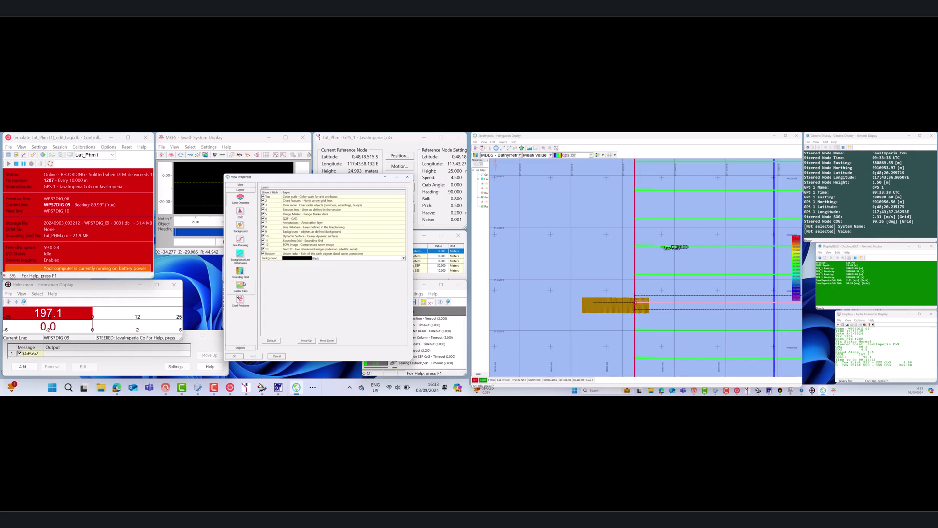
left_click(243, 356)
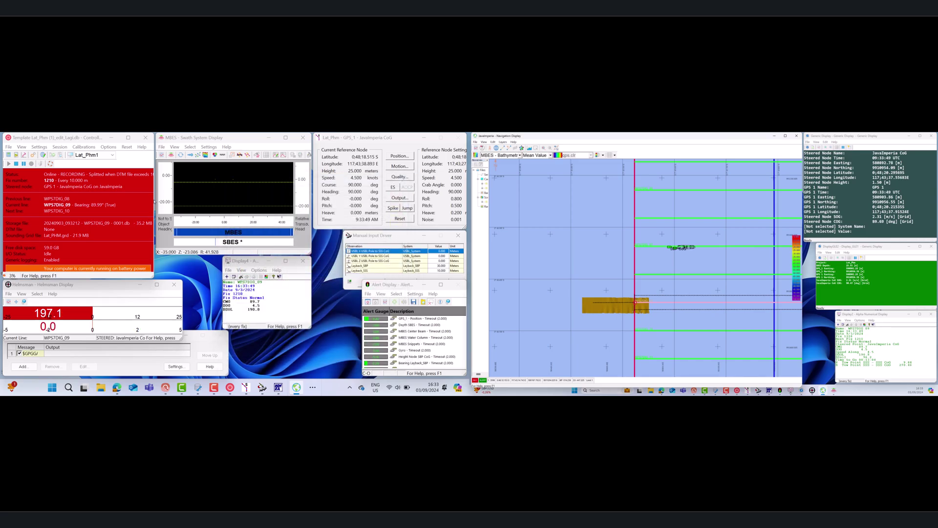
- Stop and confirm the recording, then open the LogFiles folder from Session Setup's Log File storage page
left_click(17, 164)
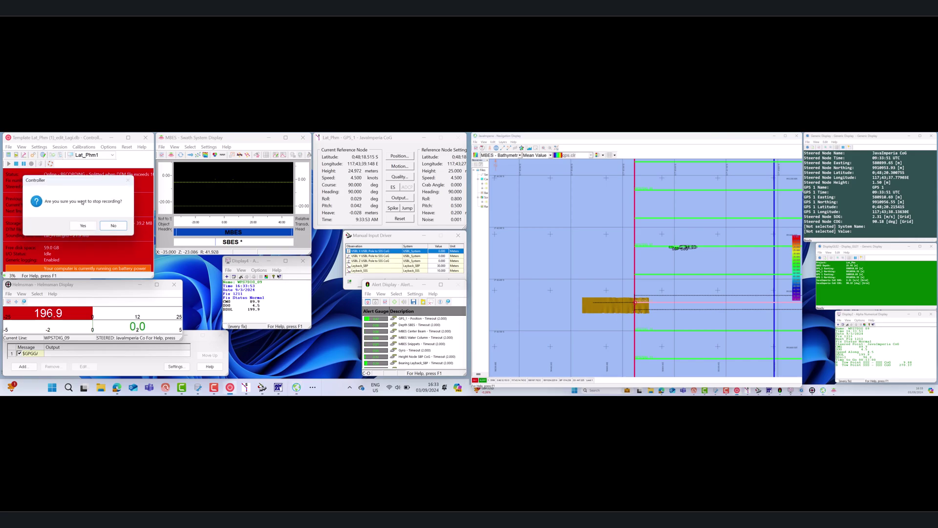
left_click(83, 225)
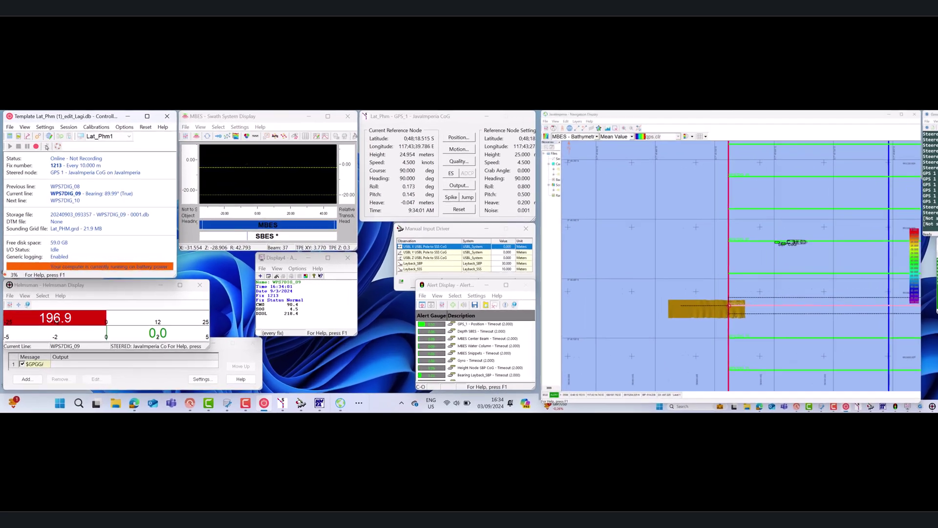
left_click(46, 147)
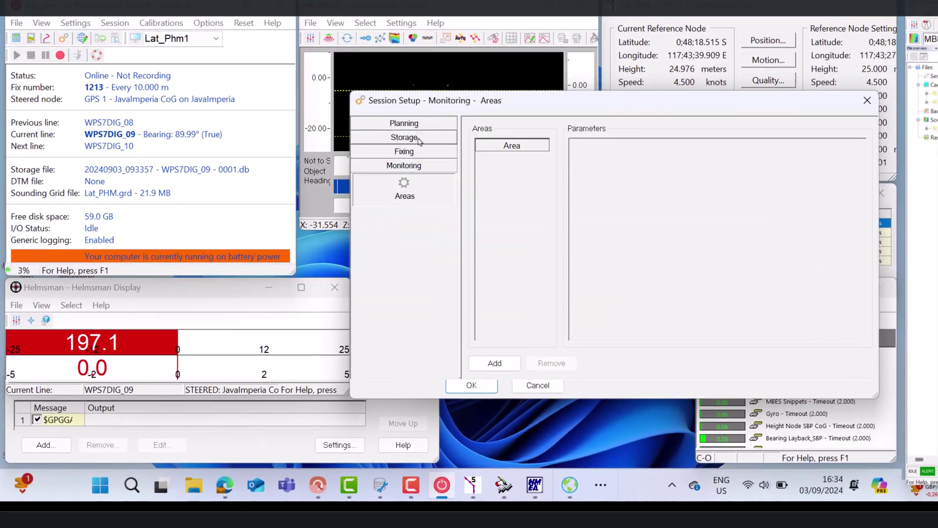
left_click(242, 196)
left_click(242, 309)
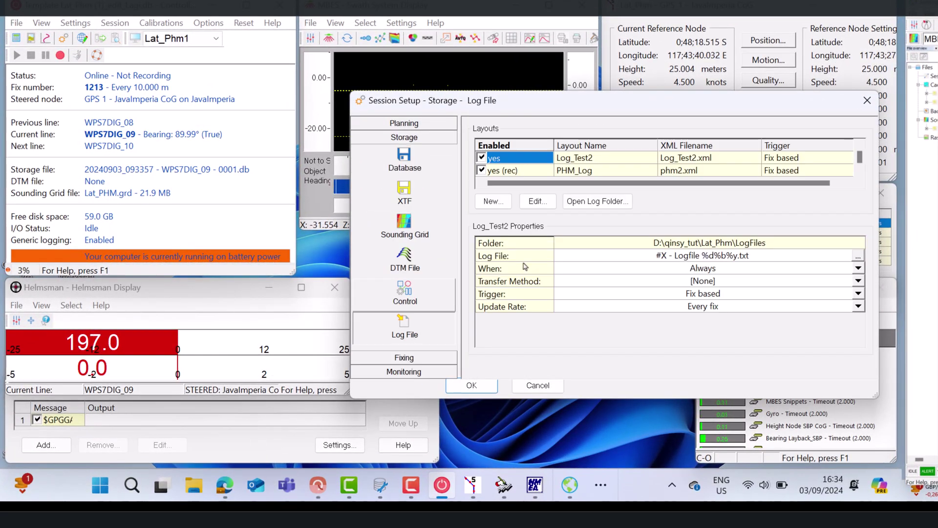
left_click(598, 200)
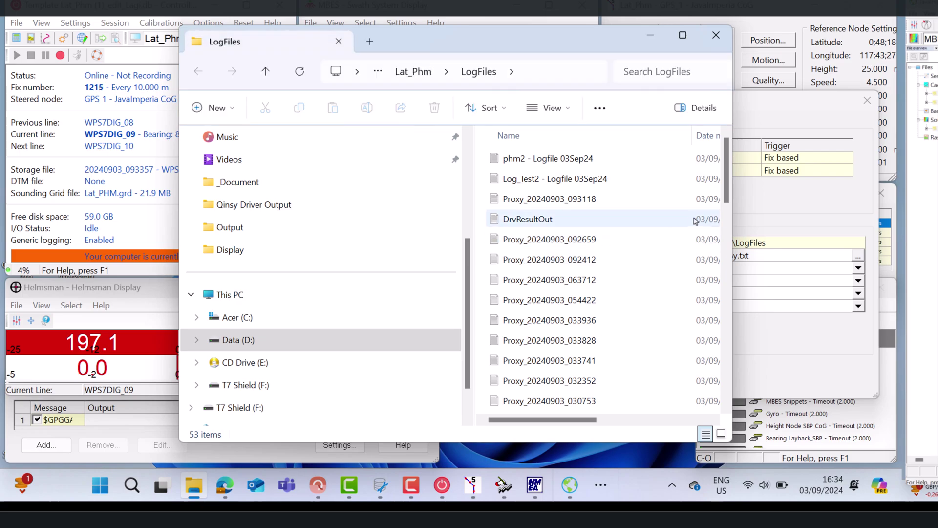
- Open 'Log_Test2 - Logfile 03Sep24' in Notepad to inspect its GPS, SBES depth and CoG data
left_click_drag(733, 209, 851, 209)
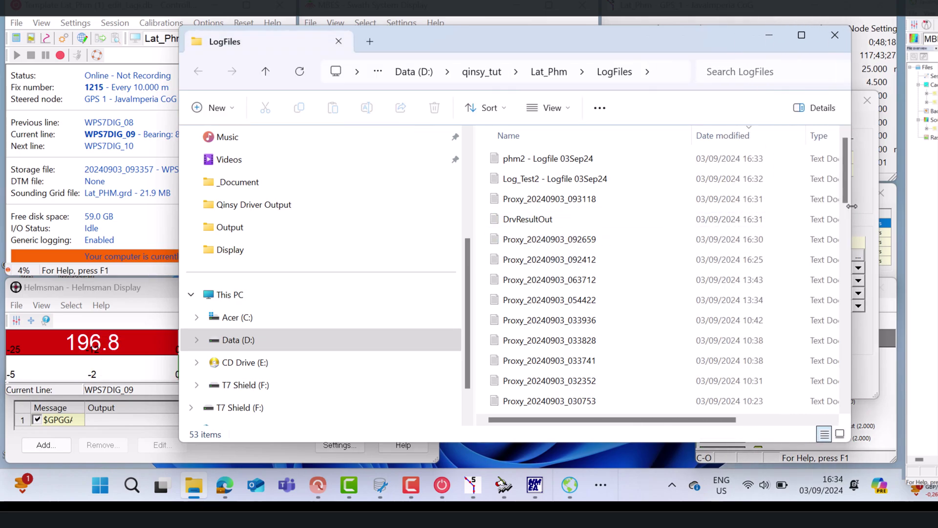
left_click(623, 186)
double_click(623, 187)
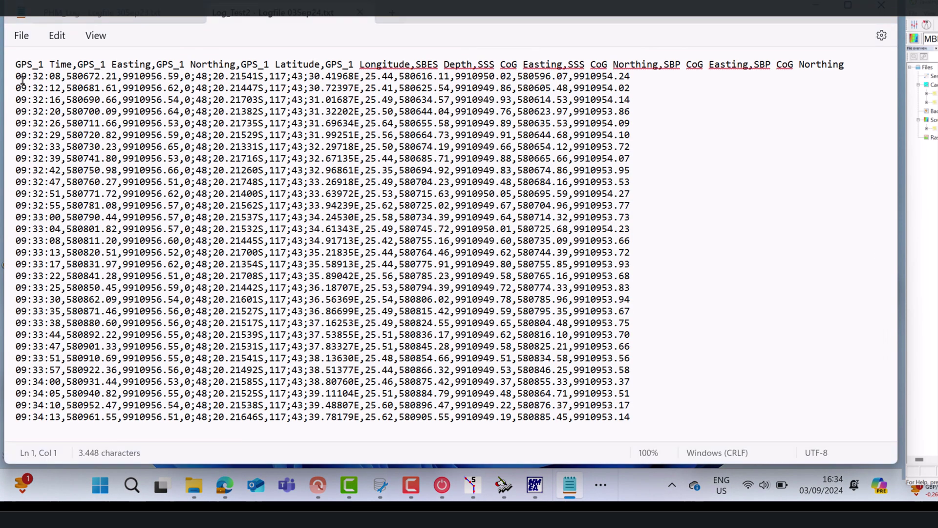
left_click_drag(25, 65, 694, 68)
left_click(671, 121)
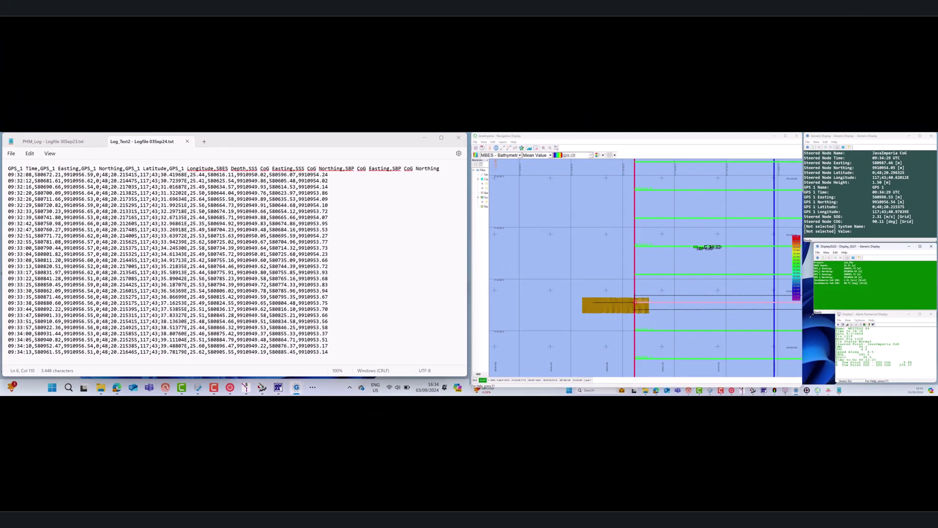
left_click_drag(812, 316, 815, 312)
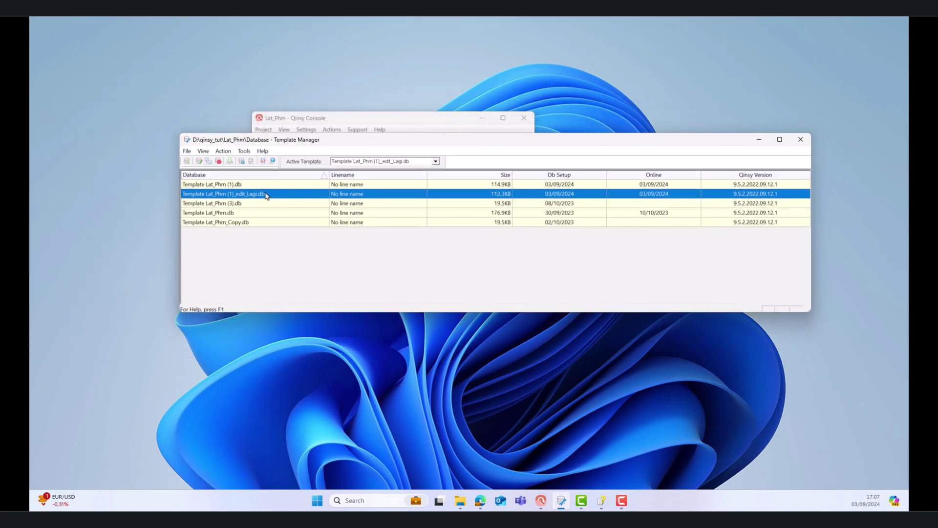
- Open Template Lat_Phm (1)_edit_Lagi in a maximized Database Setup and bring up Auxiliary Systems options
double_click(267, 195)
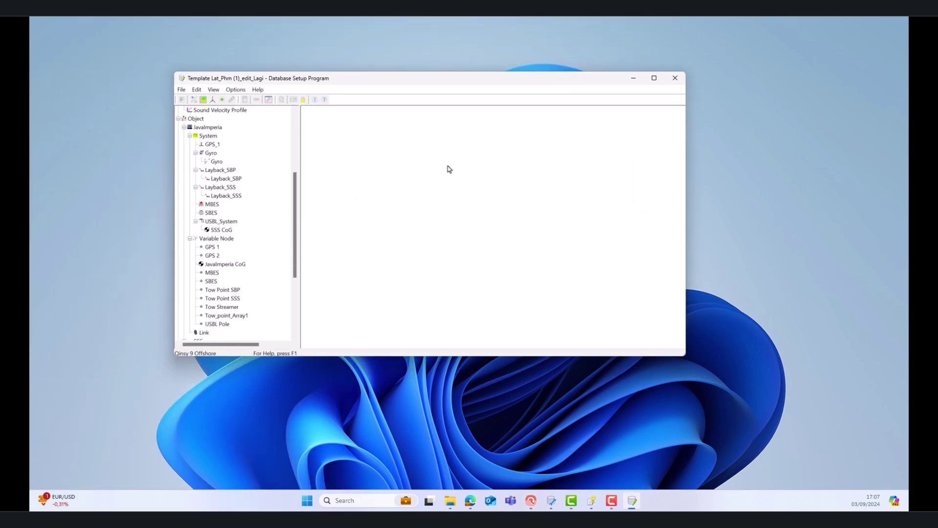
left_click(655, 79)
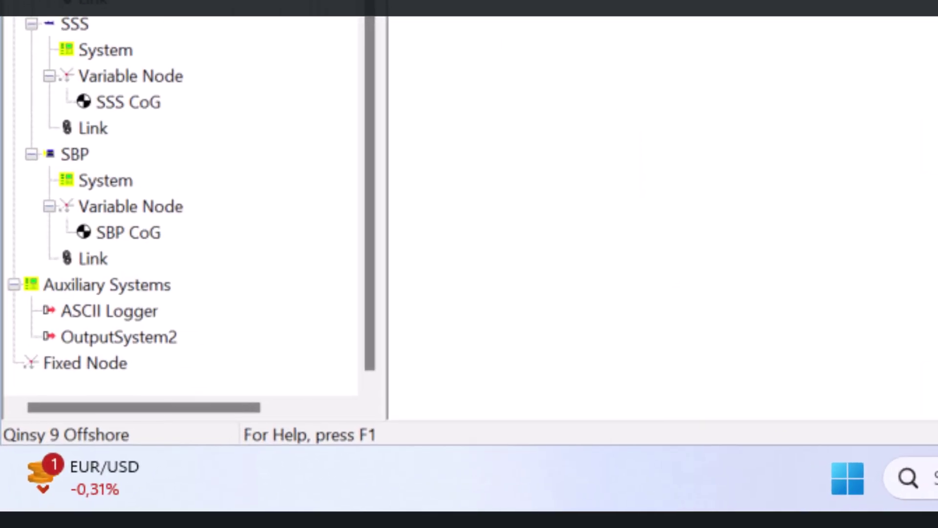
right_click(107, 290)
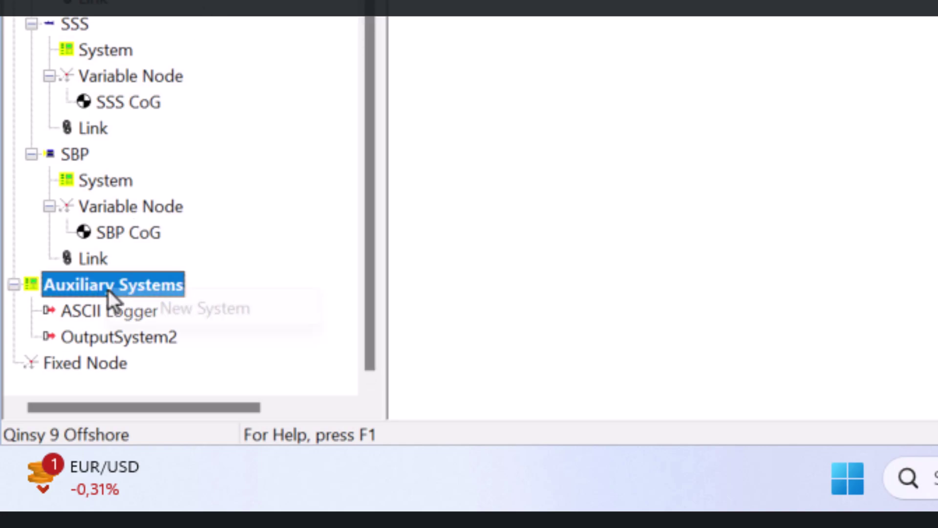
- Create new system outputTes as an Output System using the Generic Output (User-defined ASCII) driver
left_click(150, 325)
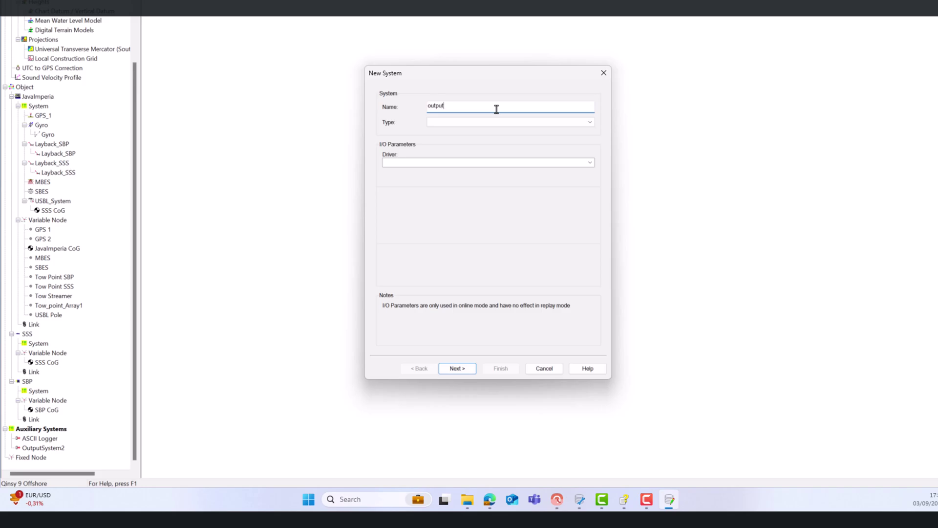
left_click(587, 122)
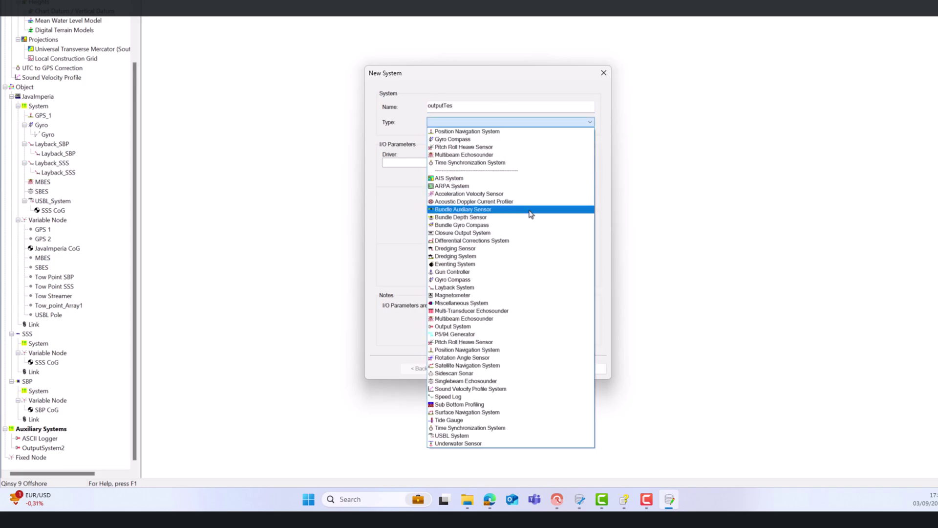
left_click(484, 327)
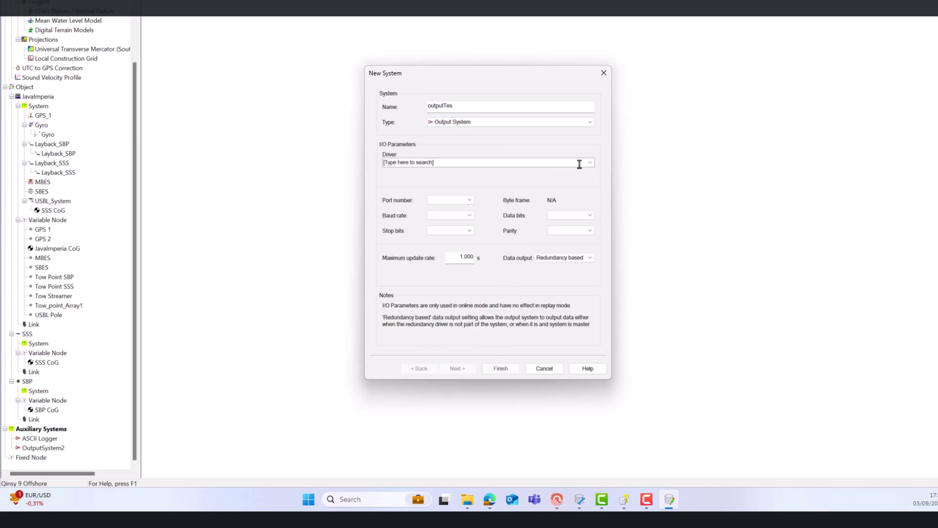
left_click(591, 166)
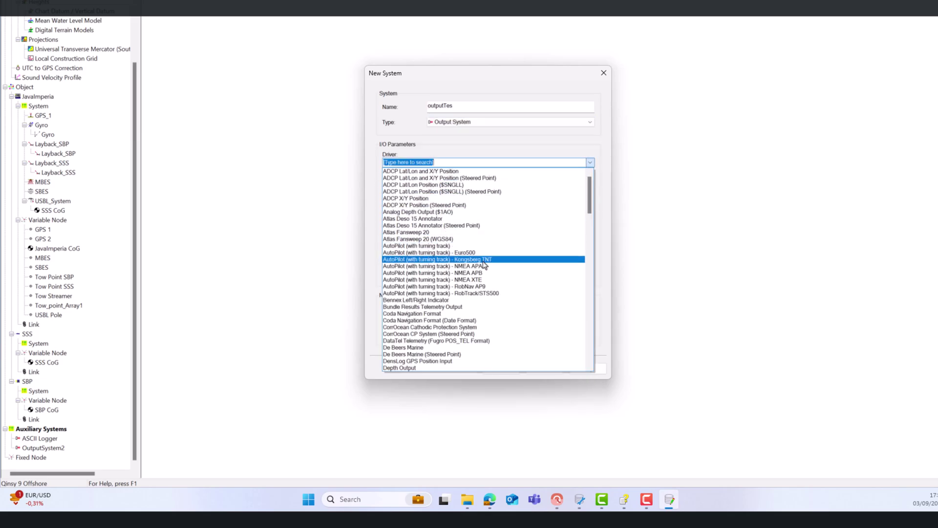
scroll(483, 274, "down", 5)
scroll(483, 278, "down", 3)
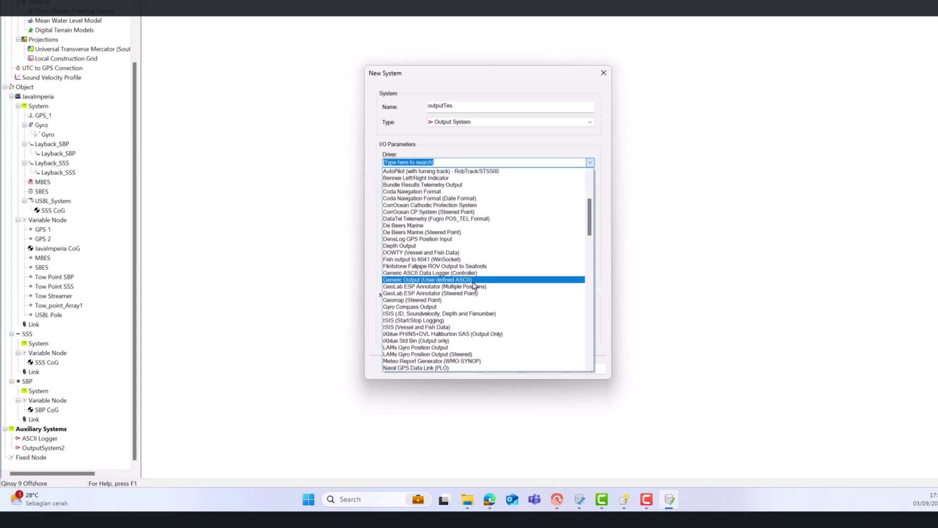
left_click(477, 279)
- Set its port to 9600 baud, 1 stop bit, 8 data bits and no parity, and finish
left_click(470, 201)
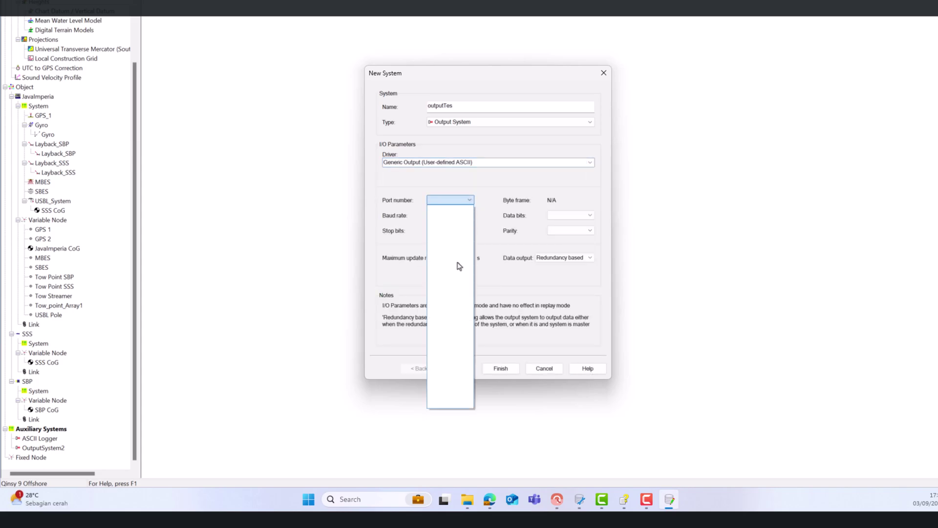
left_click(483, 234)
left_click(470, 215)
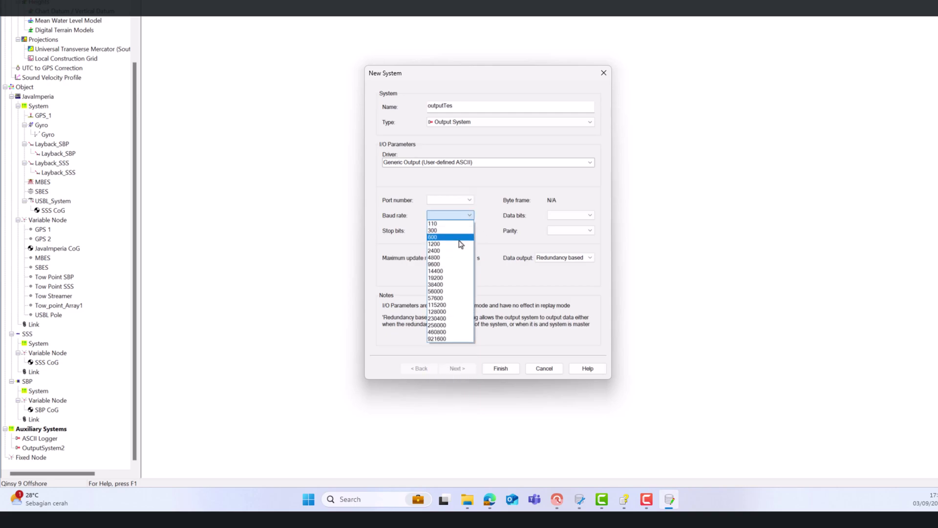
left_click(443, 264)
left_click(470, 231)
left_click(468, 239)
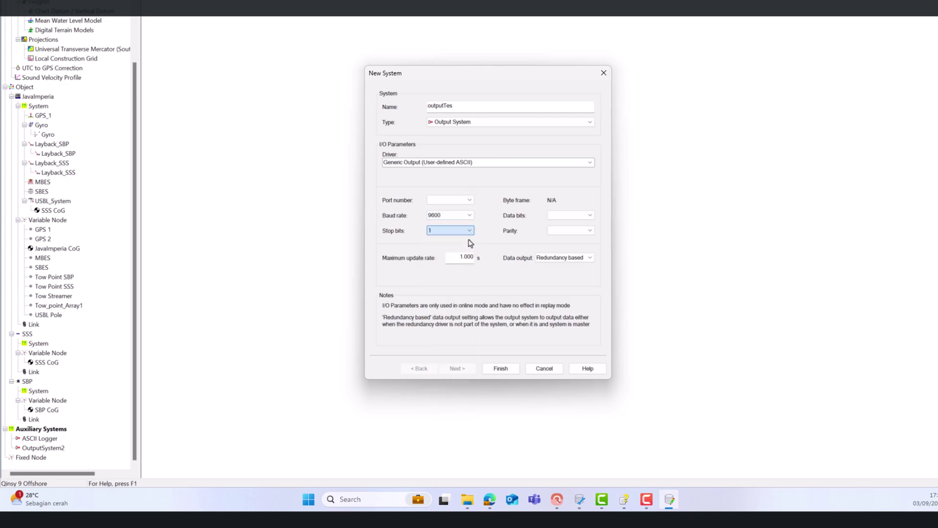
left_click(589, 216)
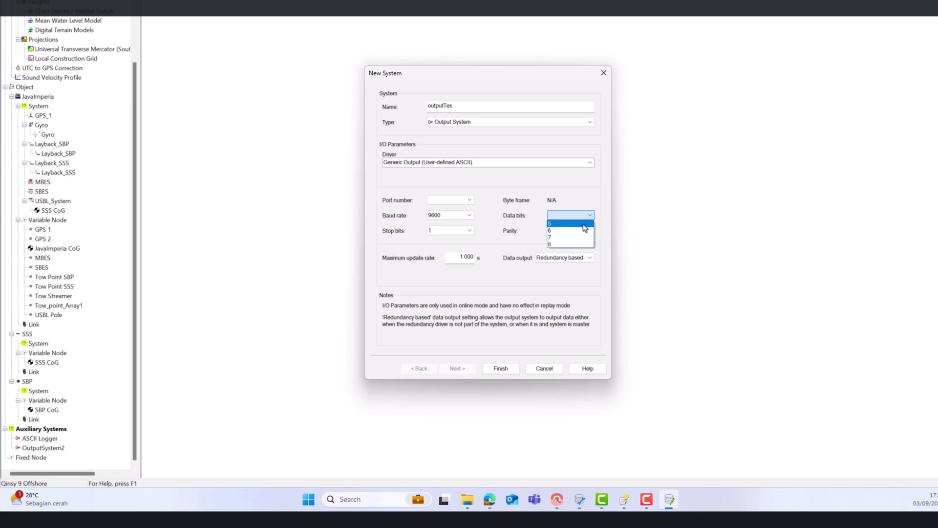
left_click(585, 226)
left_click(588, 217)
left_click(585, 242)
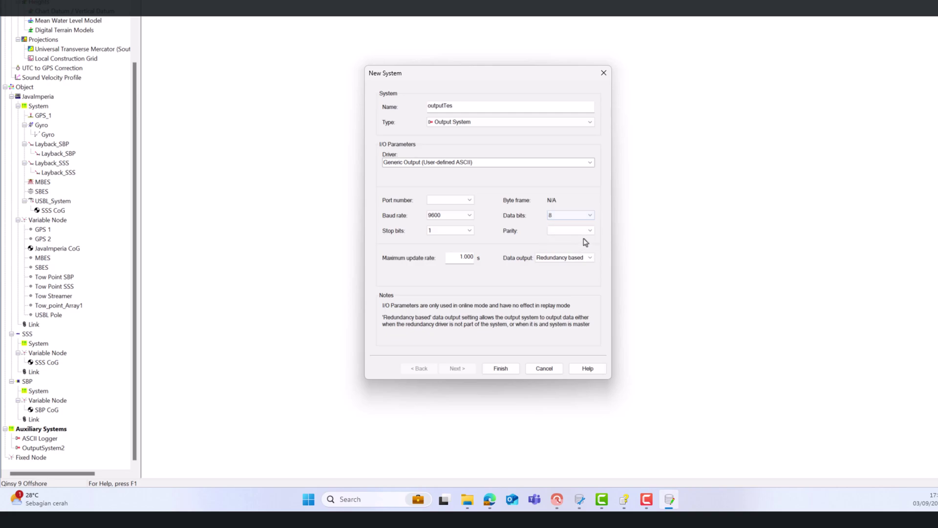
left_click(585, 231)
left_click(569, 240)
left_click(501, 369)
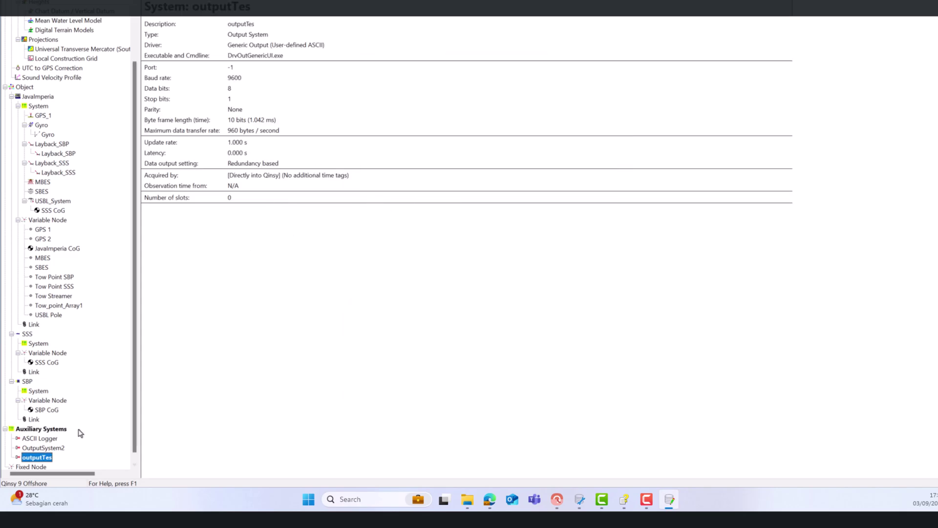
- Add another Auxiliary system, NMEAoutTES, as an Output System using the NMEA with GUI driver
right_click(55, 429)
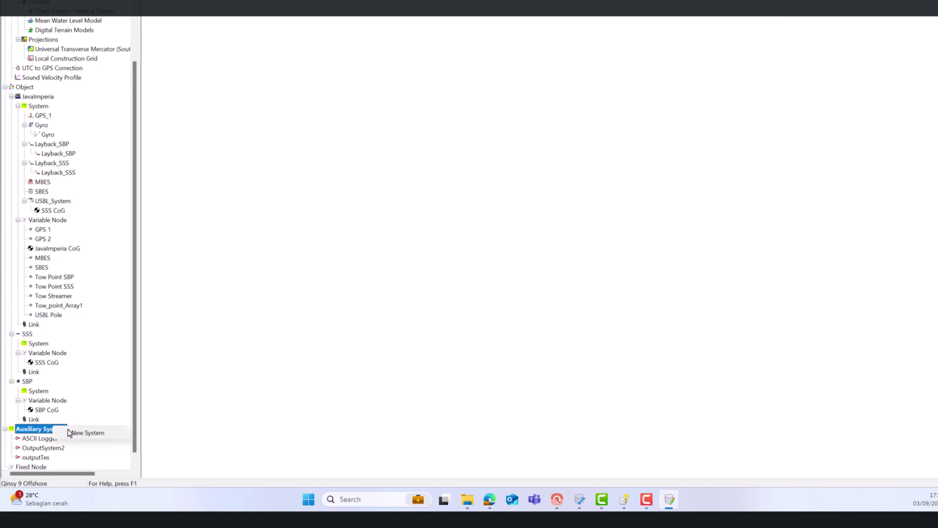
left_click(79, 432)
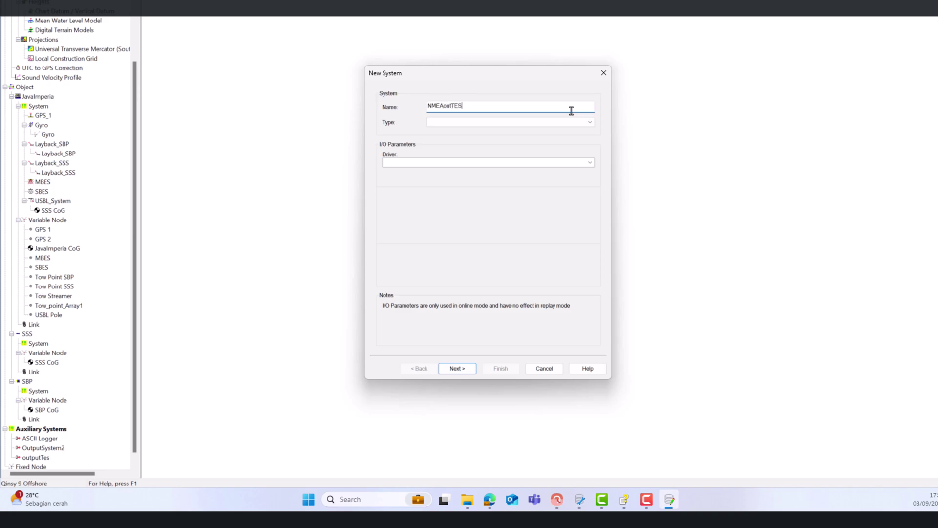
left_click(590, 124)
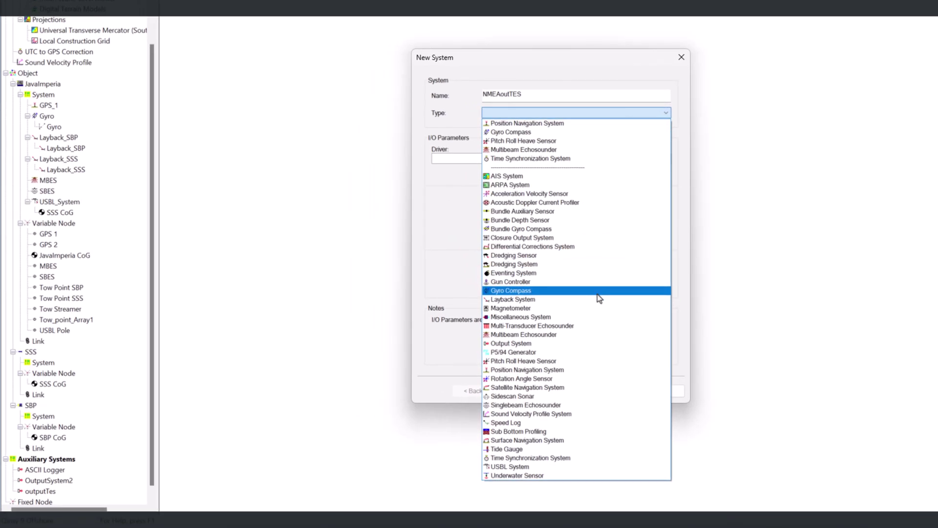
left_click(589, 344)
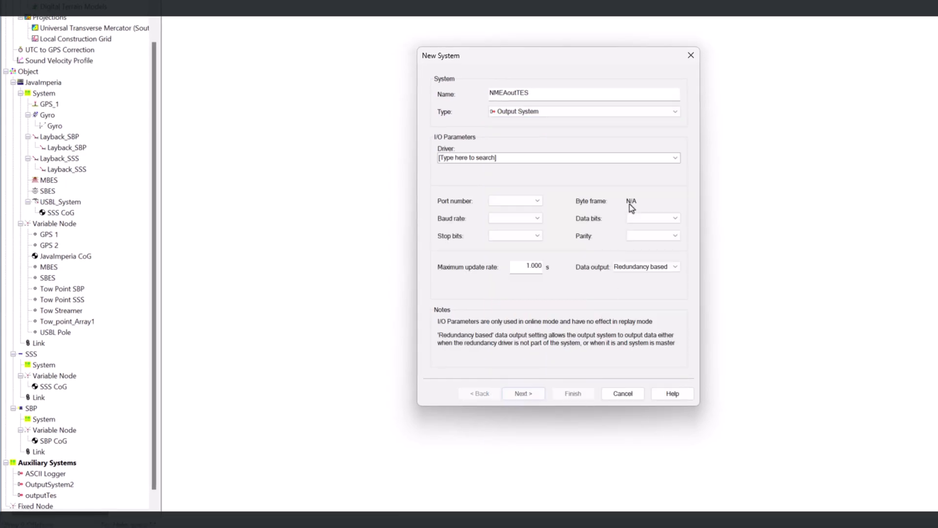
left_click(675, 158)
scroll(566, 239, "down", 10)
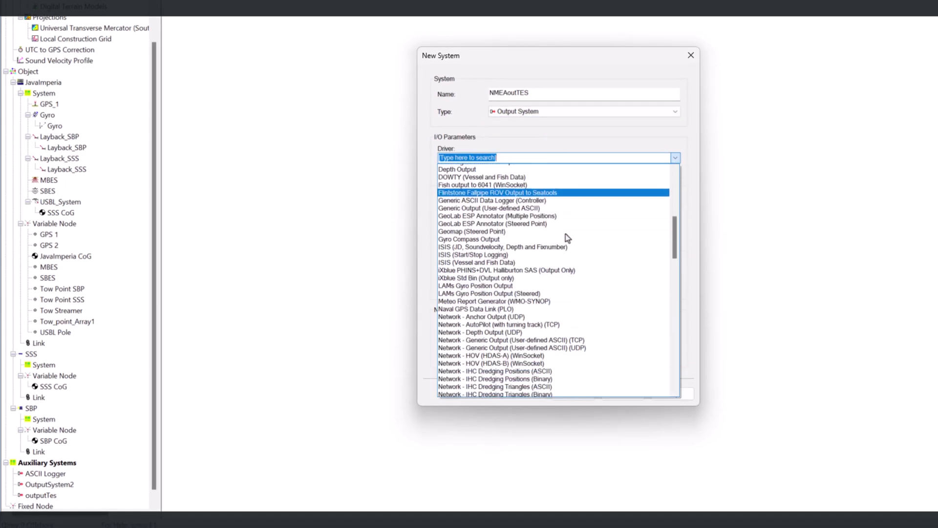
scroll(566, 235, "down", 6)
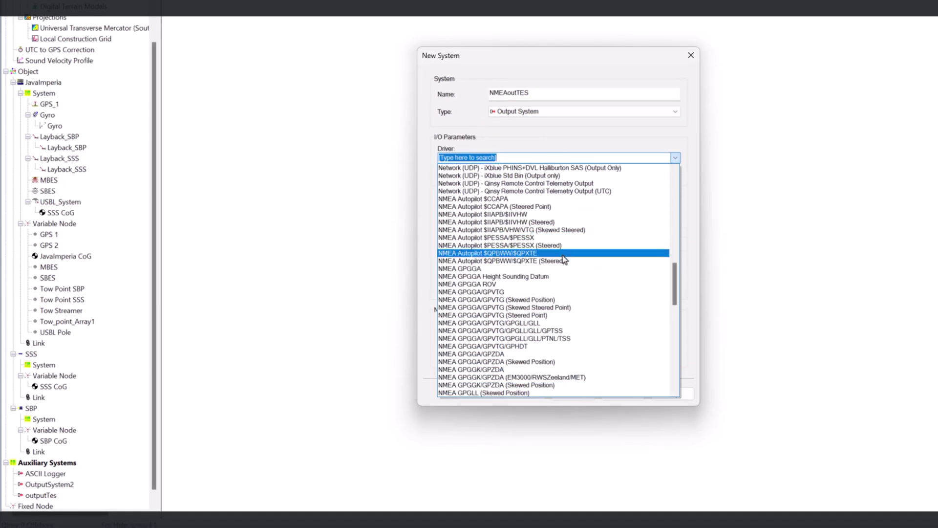
left_click(535, 370)
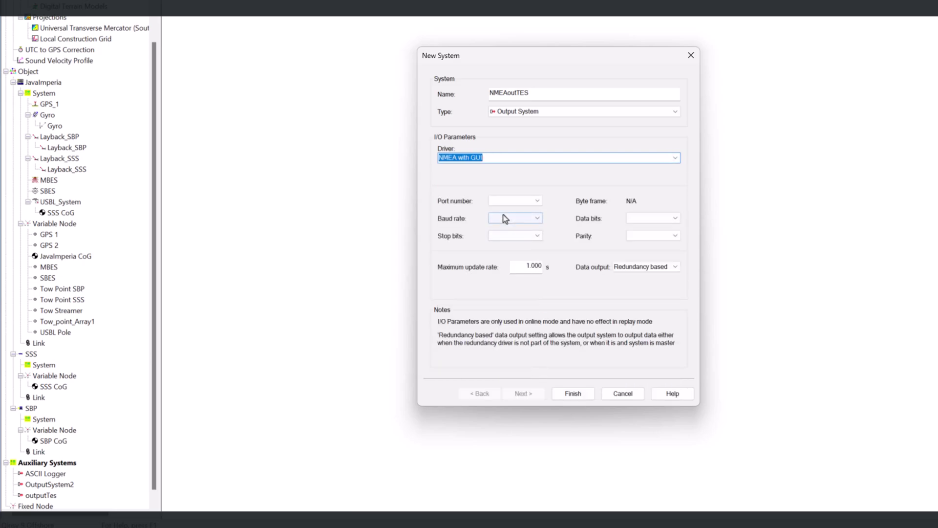
- Configure it for 9600 baud, 1 stop bit, 8 data bits and no parity, and finish
left_click(537, 201)
left_click(539, 218)
left_click(539, 219)
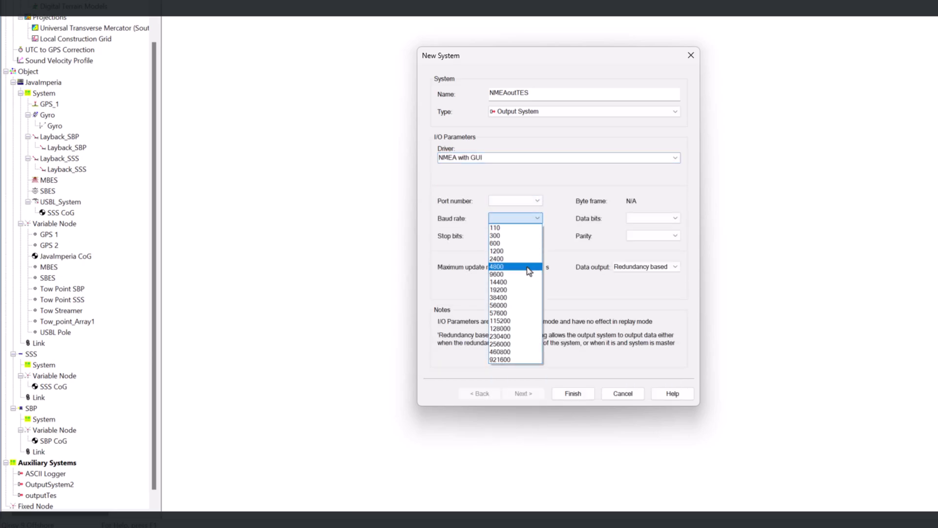
left_click(523, 274)
left_click(538, 237)
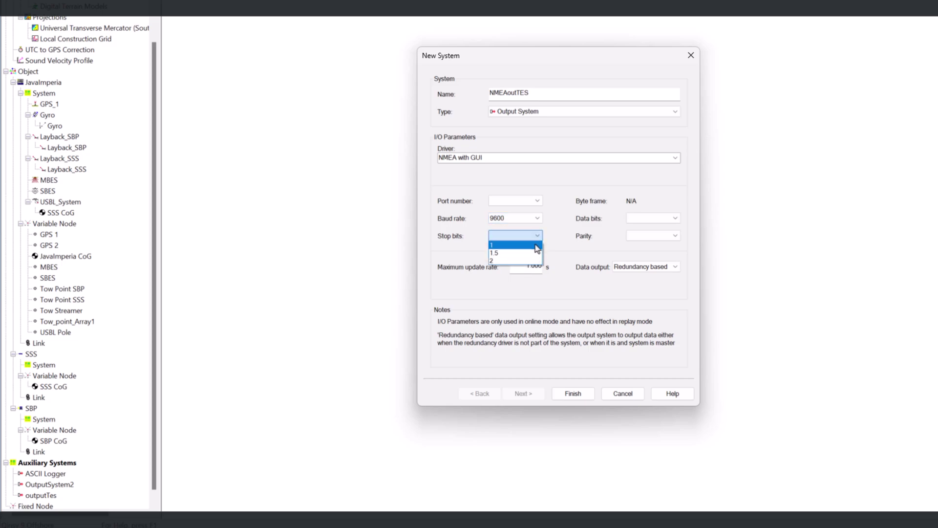
left_click(672, 218)
left_click(667, 251)
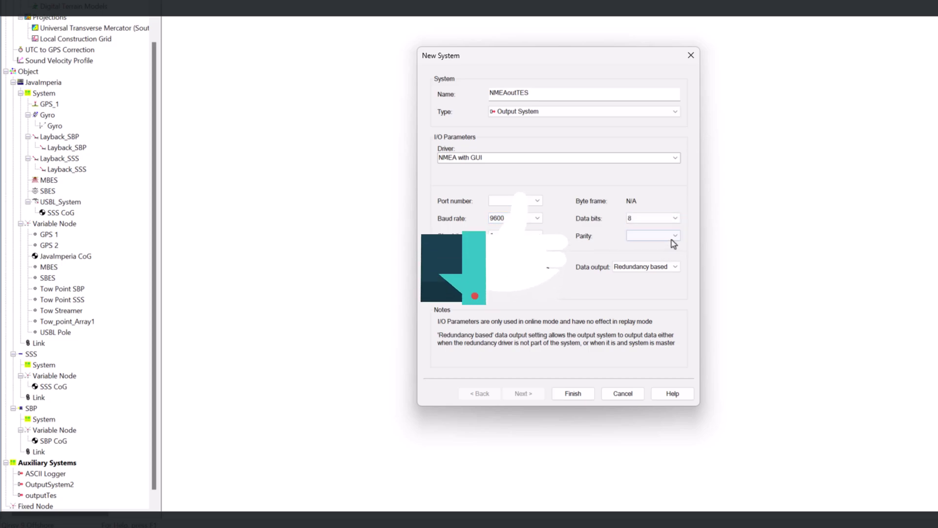
left_click(672, 237)
left_click(666, 247)
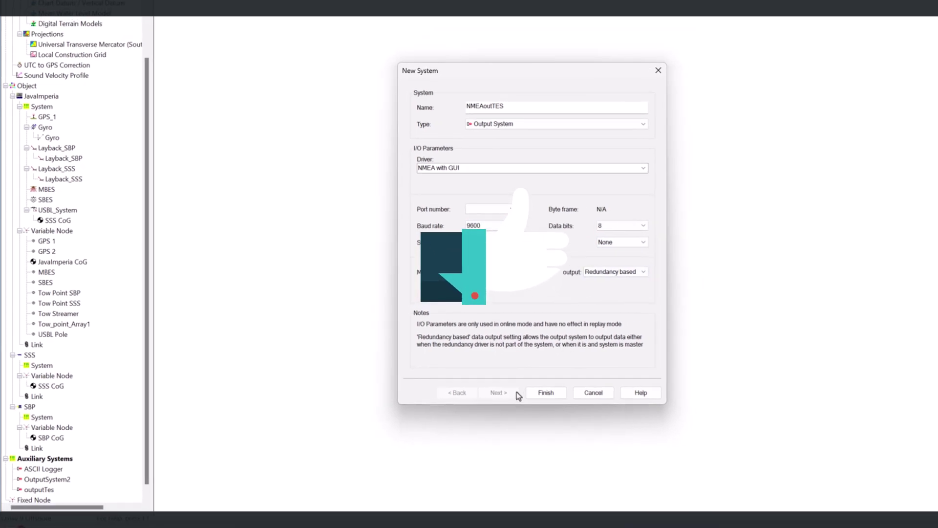
left_click(573, 394)
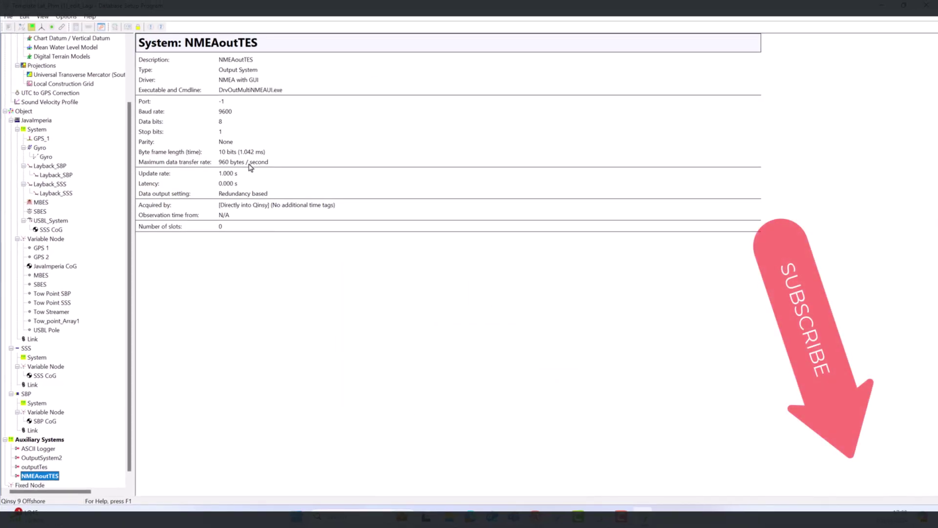